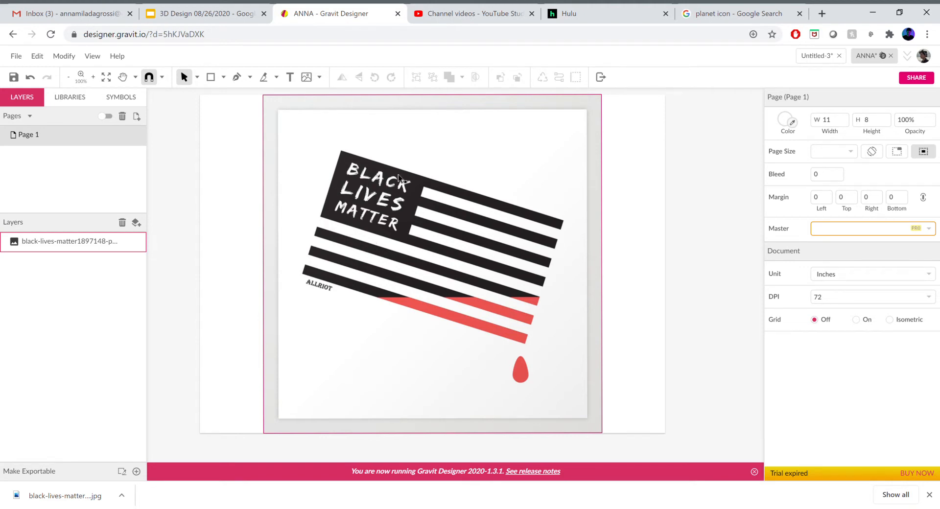
- Rotate the flag image to about 18.3° so its stripes run level, and lock its layer
left_click(456, 180)
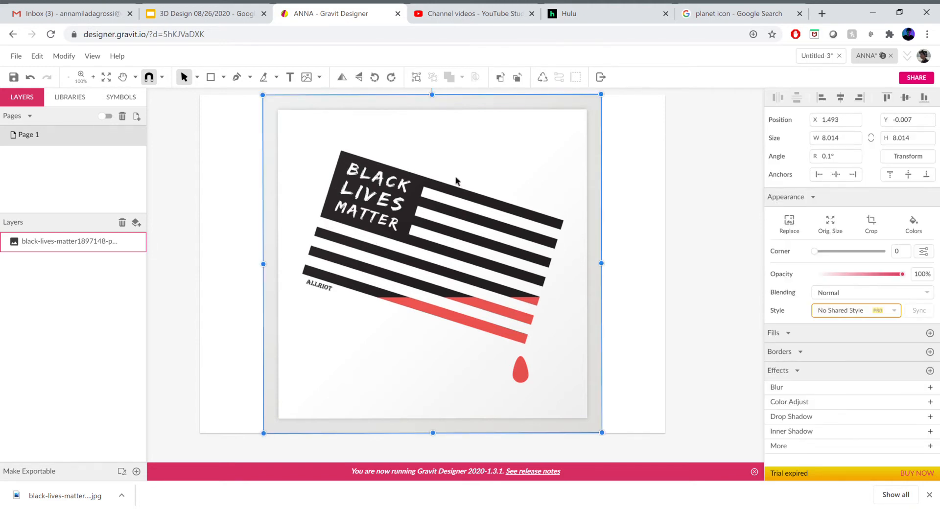
key("ctrl+minus")
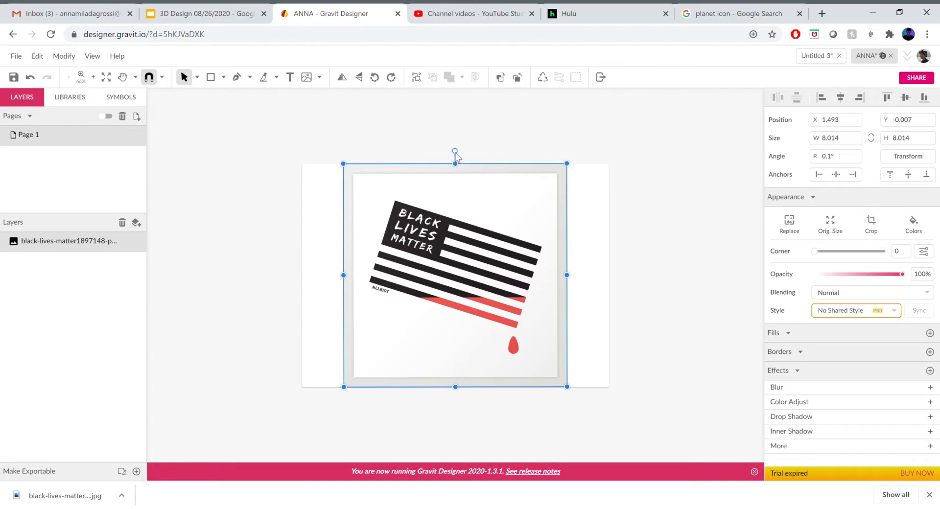
left_click_drag(455, 151, 416, 159)
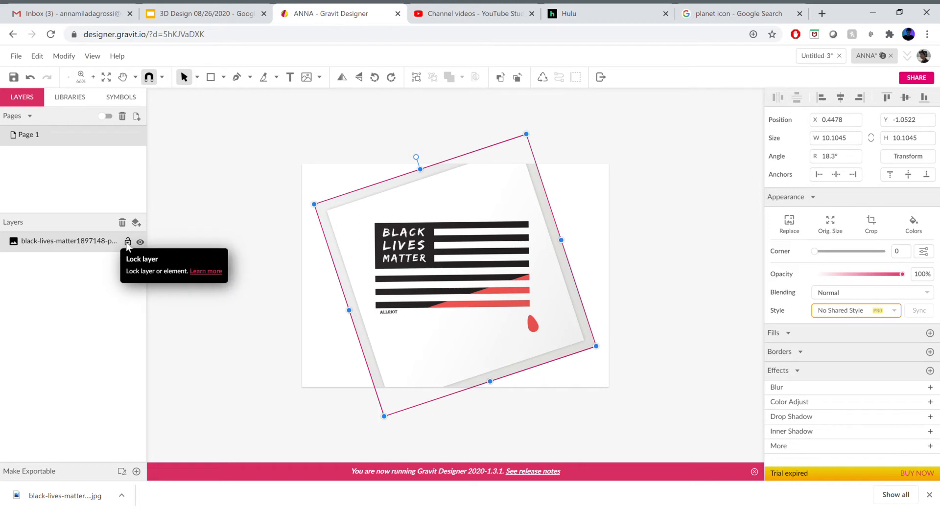
left_click(128, 242)
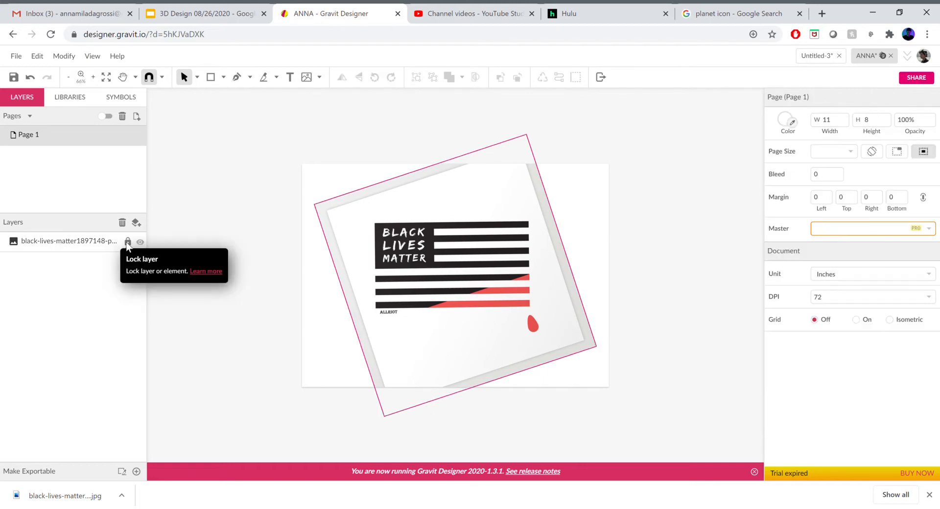
left_click_drag(306, 151, 561, 377)
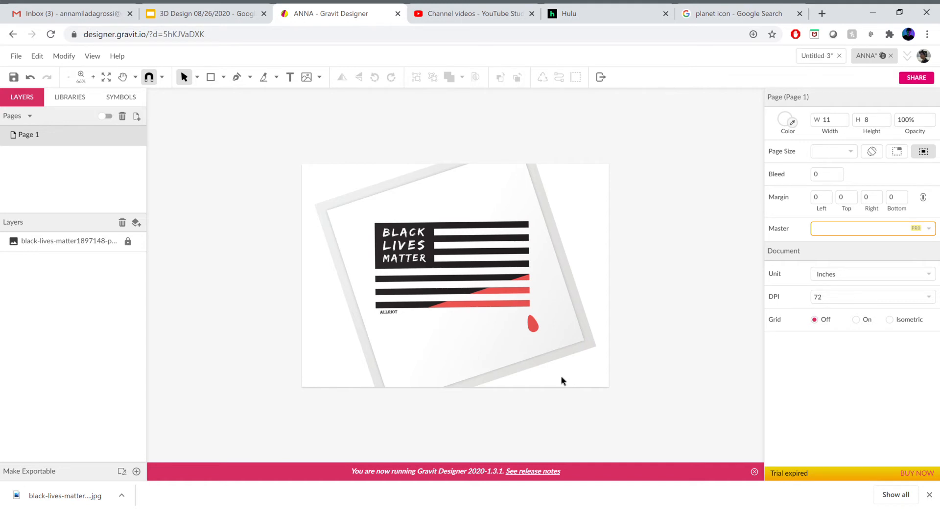
- Draw a rectangle about 2.11 by 1.57 in over the flag's dark text block
key("ctrl+plus")
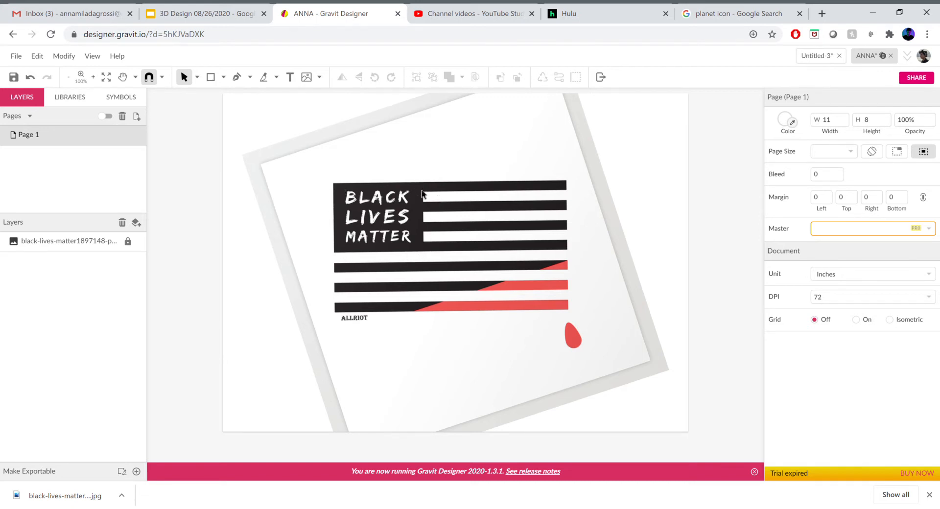
left_click(214, 81)
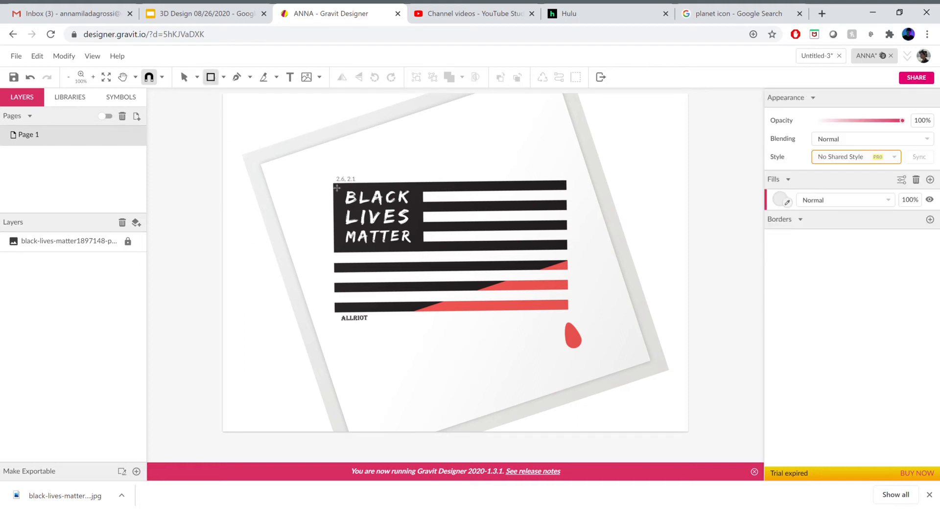
left_click_drag(337, 188, 426, 253)
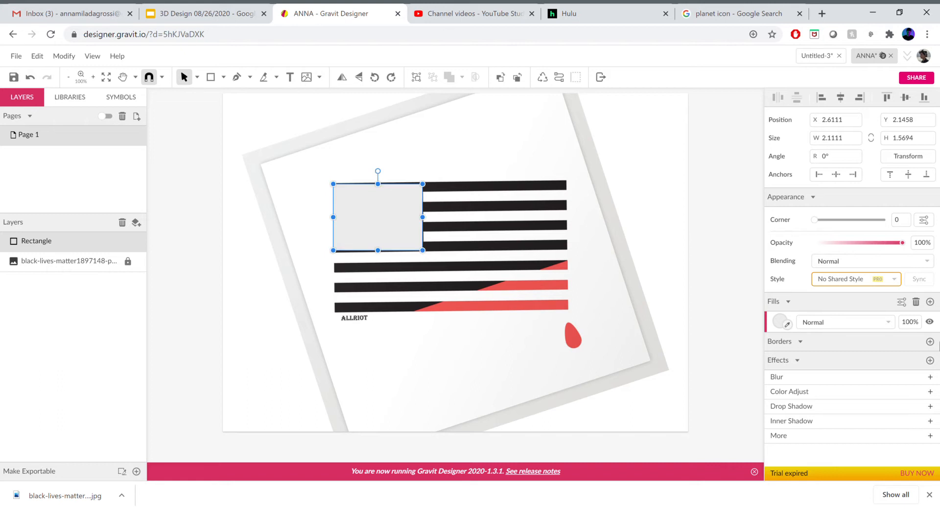
- Set the rectangle's fill opacity to 0% and add a 1 pt black border
left_click(919, 325)
type("0")
key("Return")
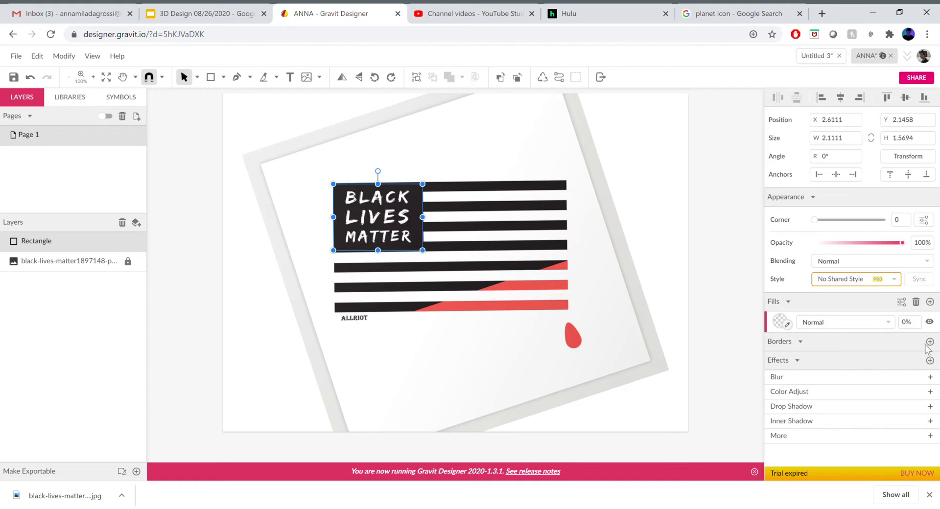
left_click(930, 342)
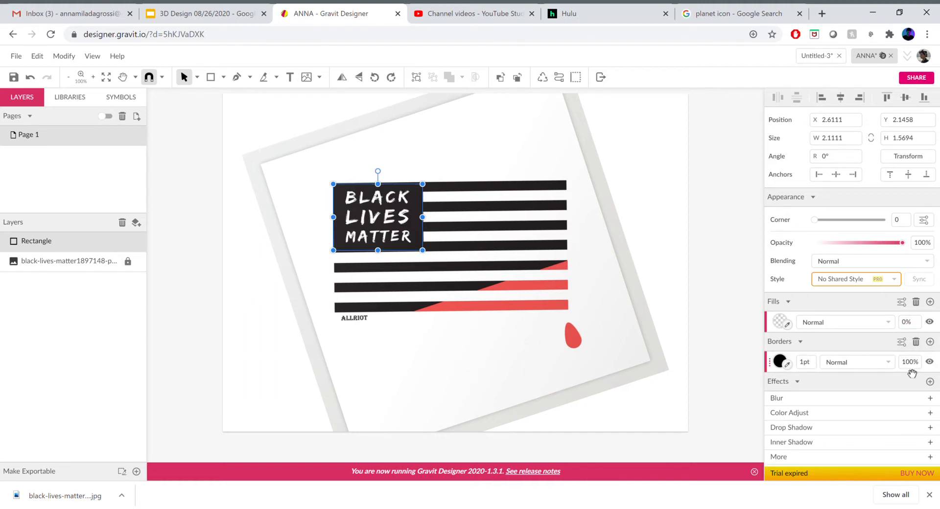
left_click(567, 312)
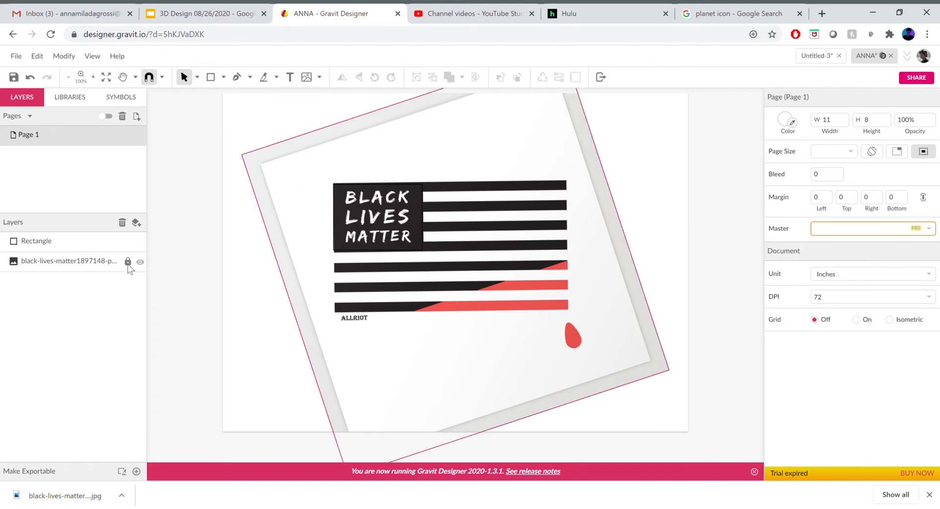
- Unlock the flag image, fine-tune its rotation to about 17.4°, and lock it again
key("ctrl+minus")
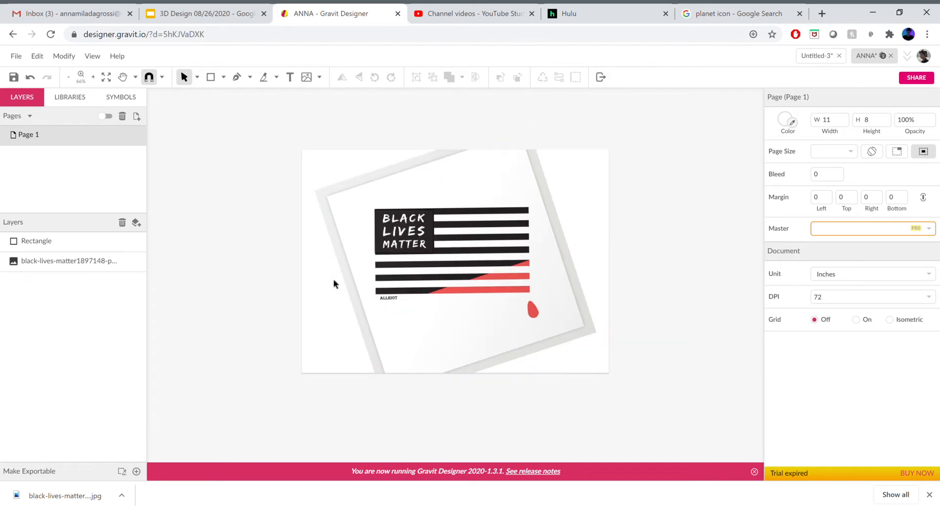
left_click(406, 193)
left_click_drag(418, 147, 419, 148)
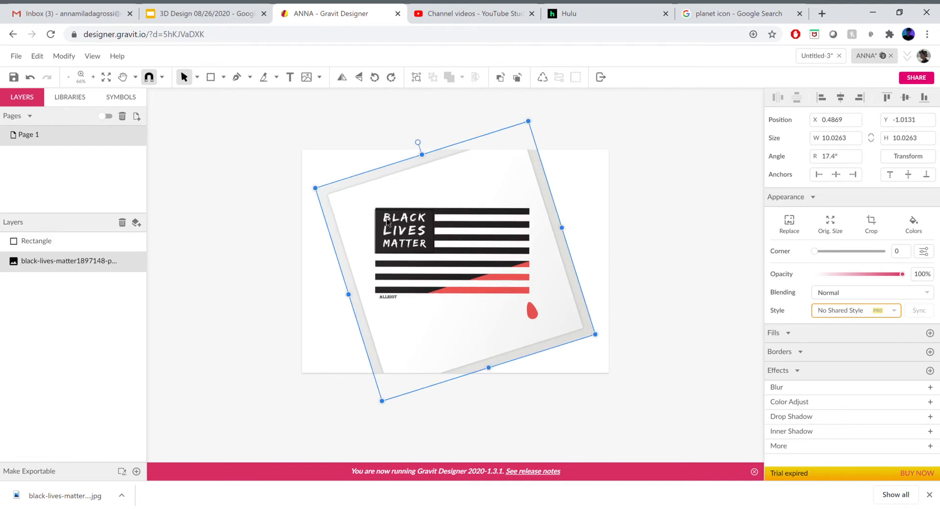
key("ctrl+plus")
key("ctrl+plus")
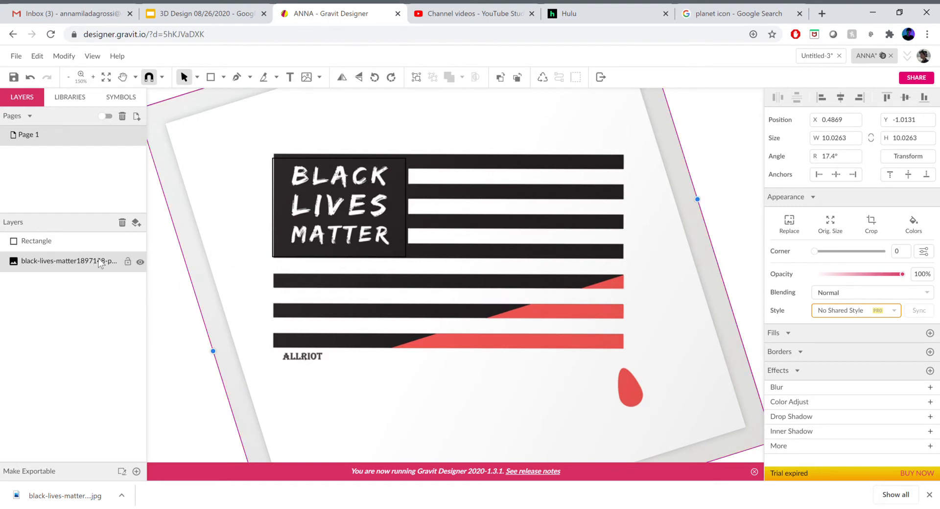
left_click(126, 263)
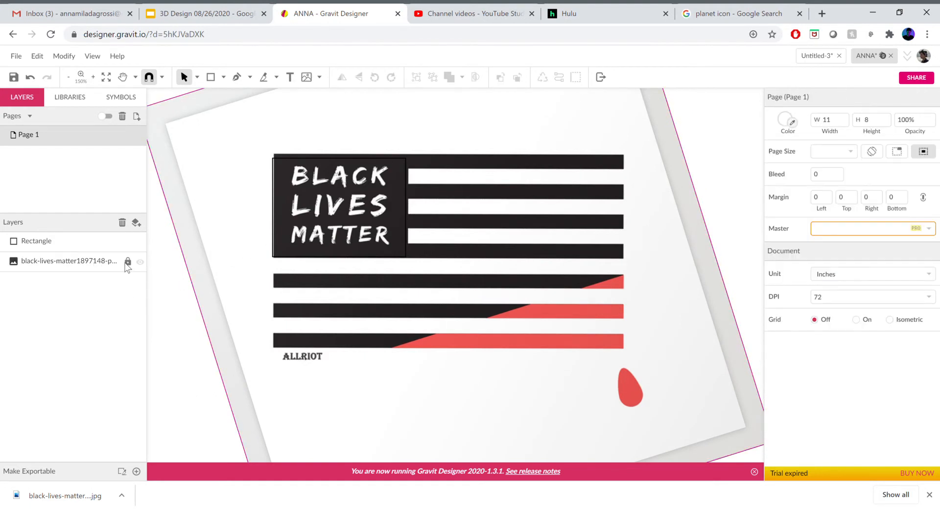
- Nudge the outlined rectangle onto the dark block's upper corner and stretch it down to about 1.63 in high
left_click(275, 184)
key("Right")
key("Up")
key("Up")
key("Up")
key("Up")
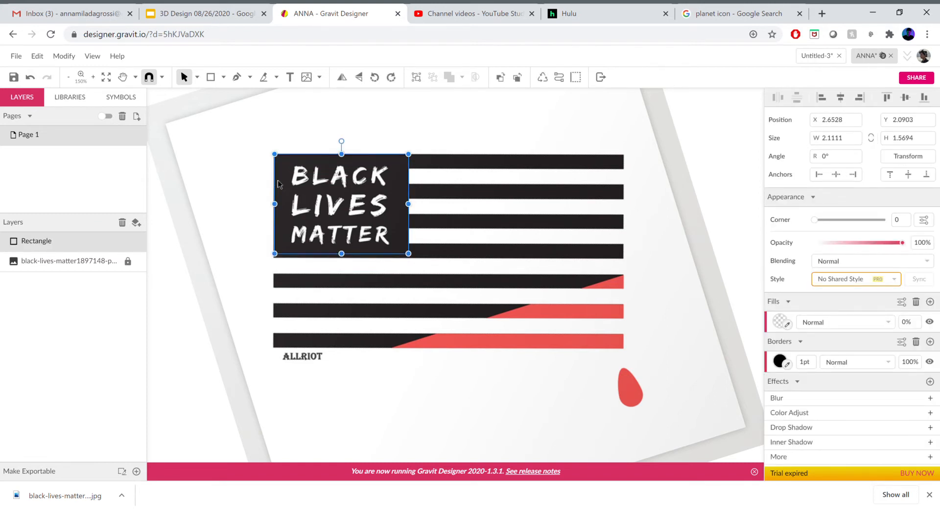
left_click_drag(343, 273, 345, 263)
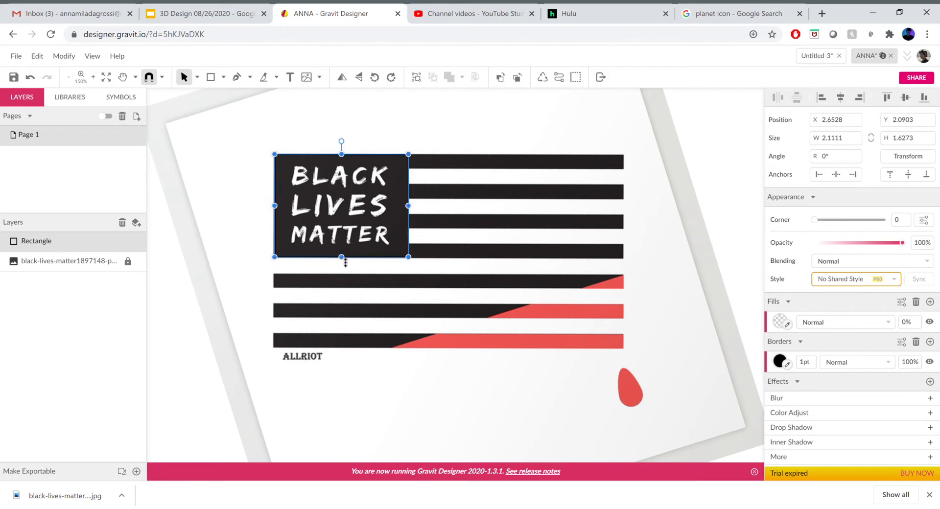
left_click(680, 282)
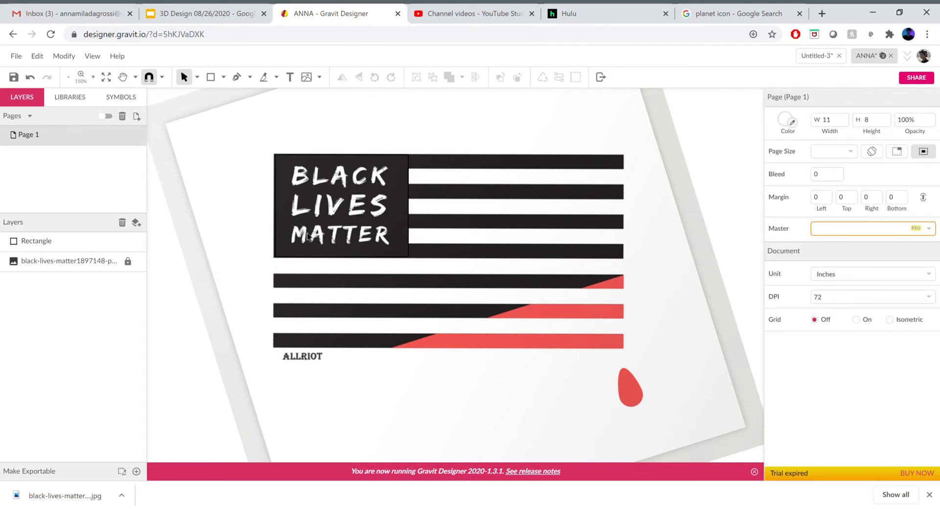
- Draw a rectangle over the top stripe and extend it across the flag's full width, about 5.5 by 0.25 in
left_click(211, 77)
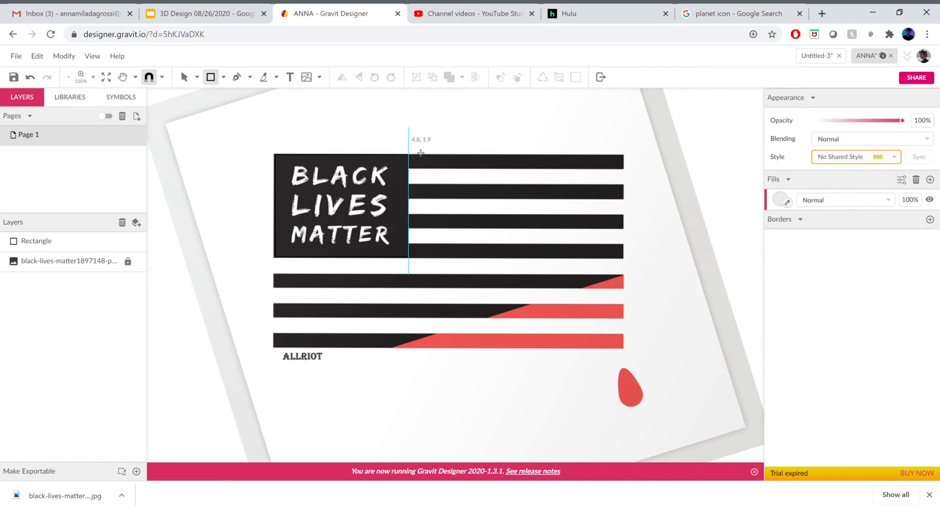
left_click_drag(413, 158, 628, 174)
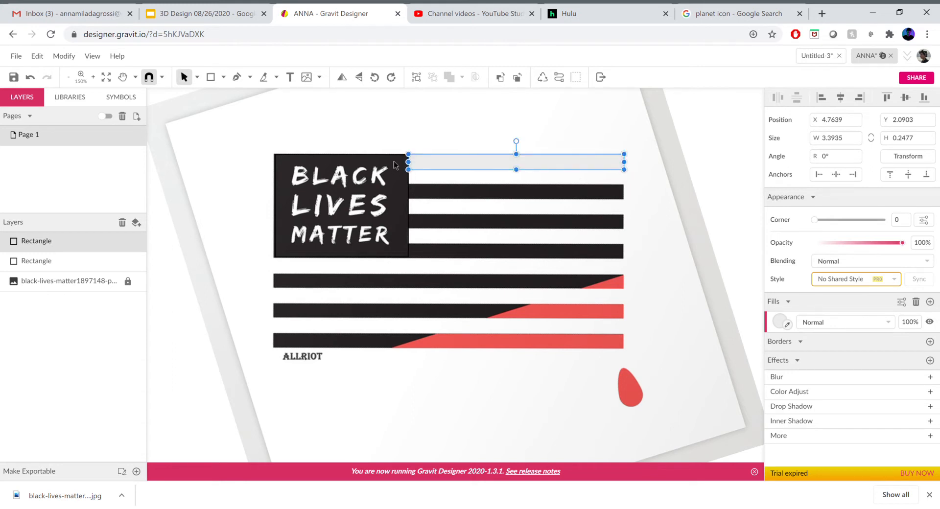
left_click_drag(395, 162, 275, 163)
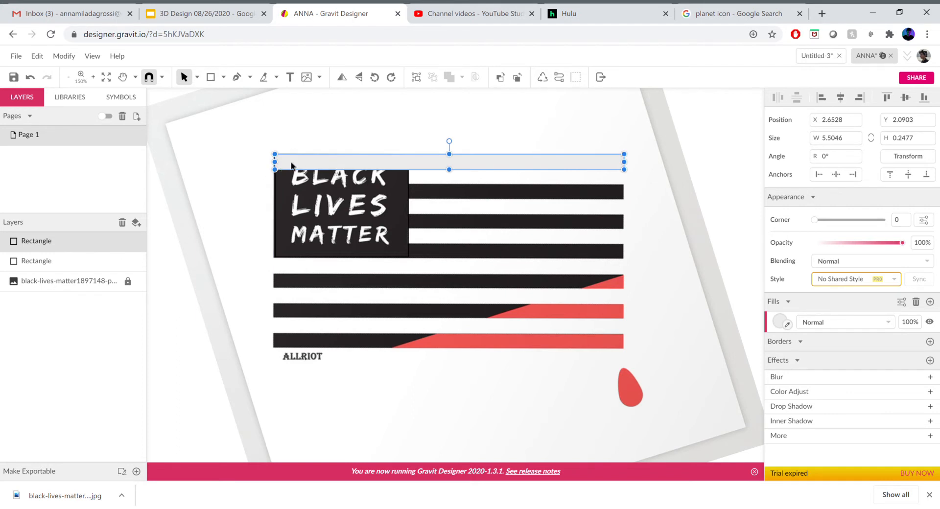
- Copy the stripe rectangle and place duplicates over the second, third and fourth stripes
key("ctrl+c")
key("ctrl+v")
left_click_drag(406, 163, 401, 196)
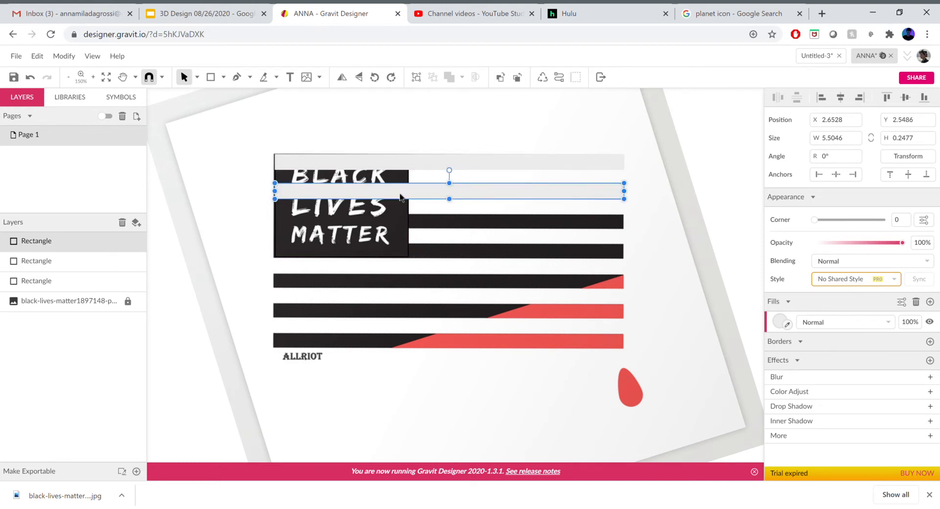
key("ctrl+v")
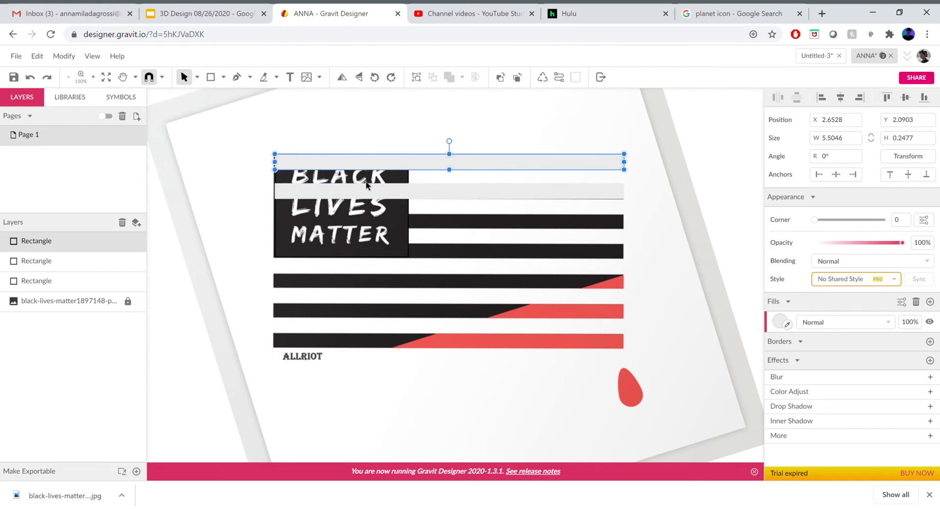
left_click_drag(368, 164, 357, 224)
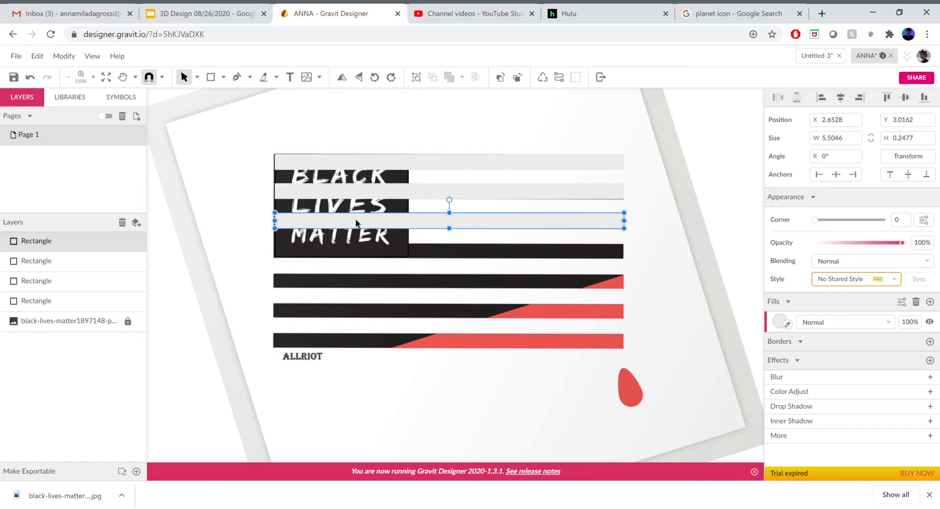
key("ctrl+v")
left_click_drag(409, 167, 388, 251)
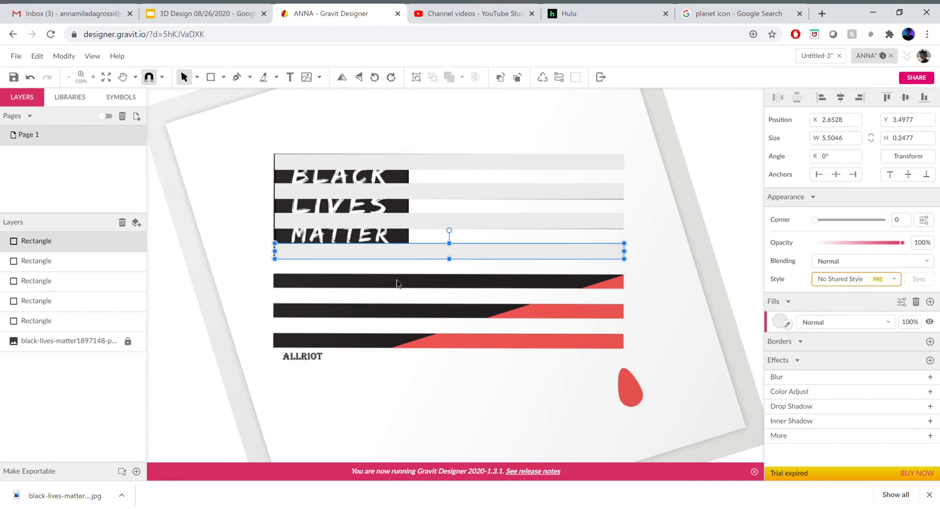
- Place further duplicates of the stripe rectangle over the three lowest stripes
key("ctrl+v")
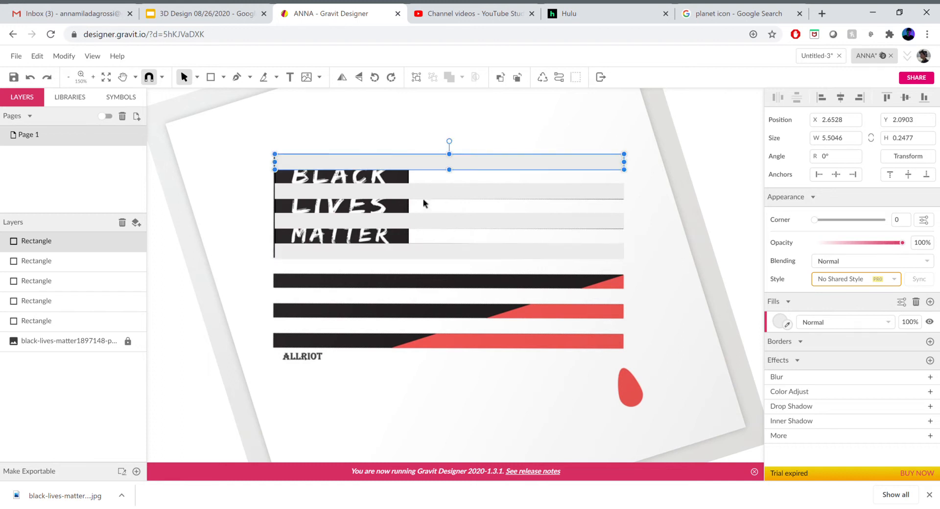
left_click_drag(425, 167, 413, 287)
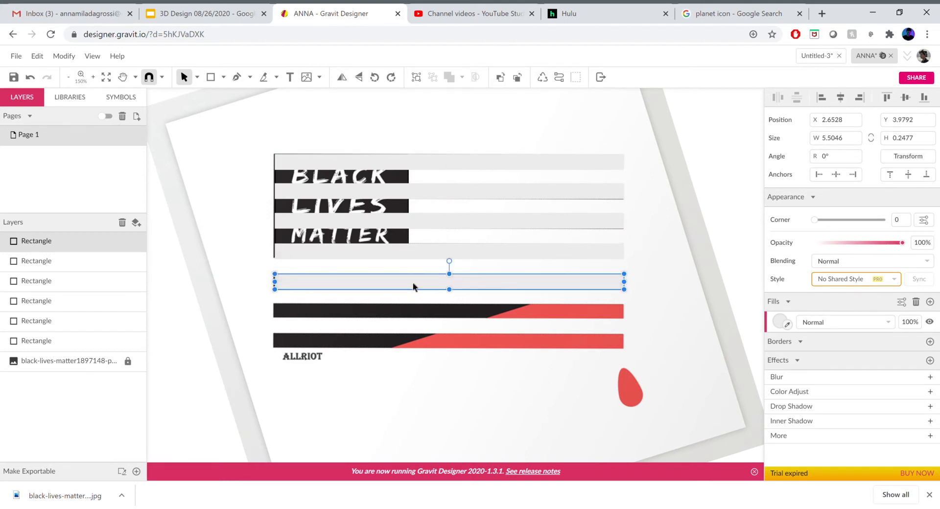
key("ctrl+v")
left_click_drag(412, 162, 375, 312)
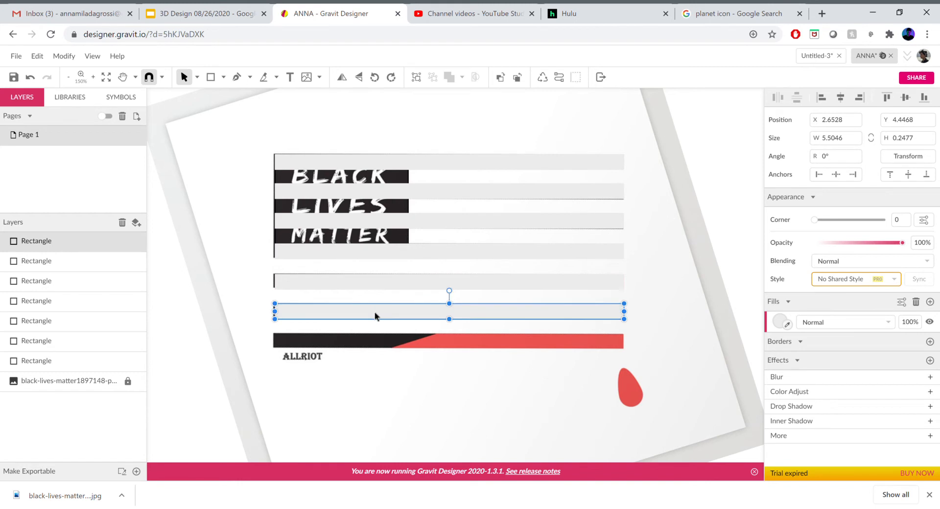
key("ctrl+z")
key("ctrl+v")
left_click_drag(408, 166, 379, 346)
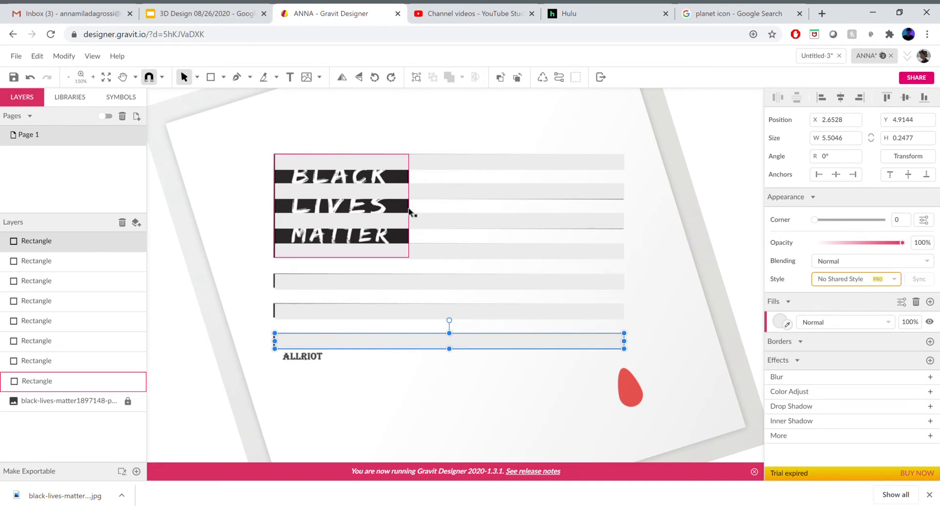
- Union the text-block rectangle with the four upper stripe rectangles into one compound shape
left_click(378, 184)
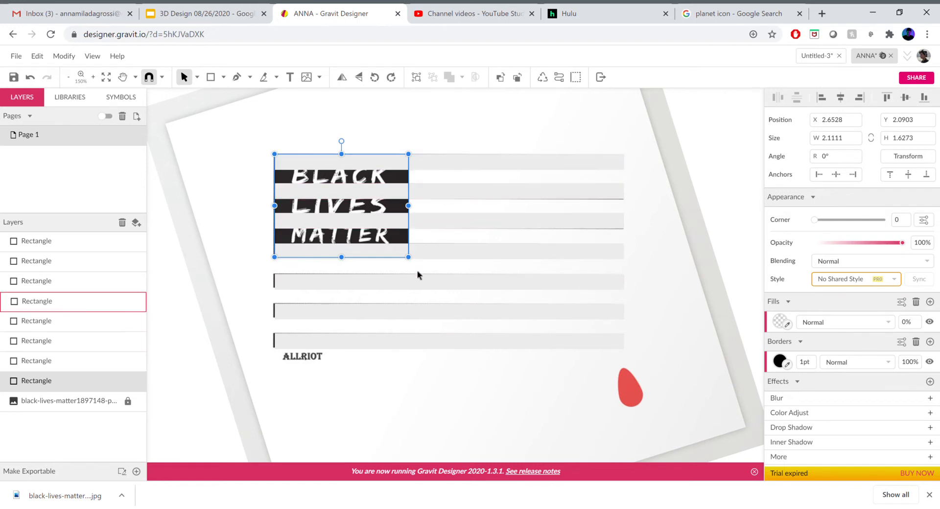
left_click(430, 224, "shift")
left_click(430, 220, "shift")
left_click(433, 194, "shift")
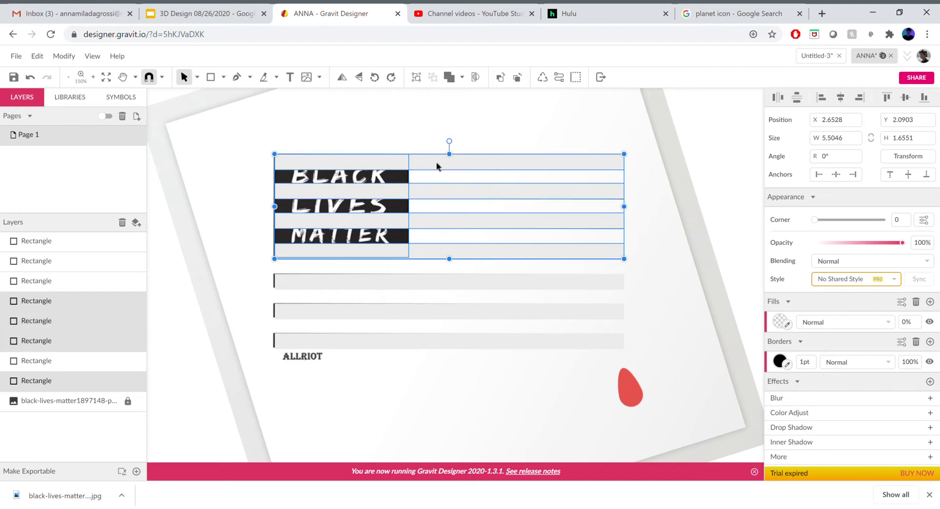
left_click(450, 80)
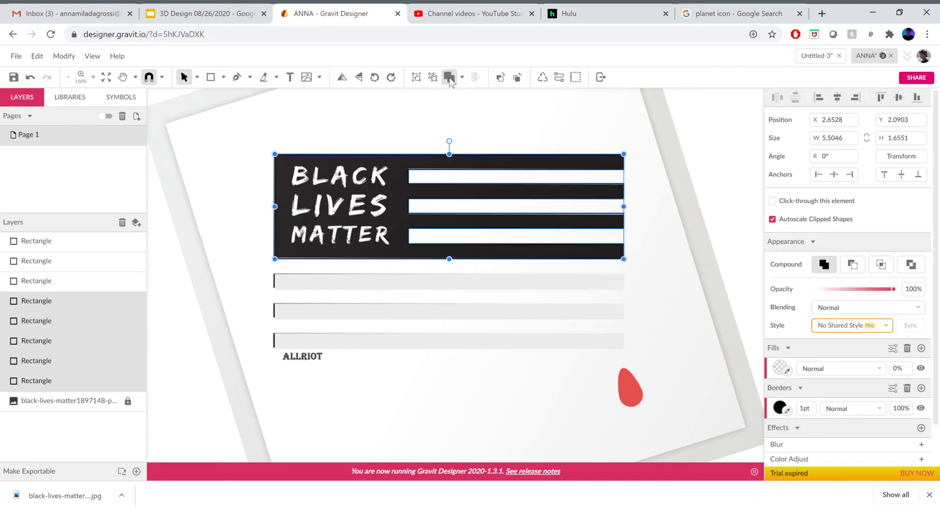
left_click(736, 360)
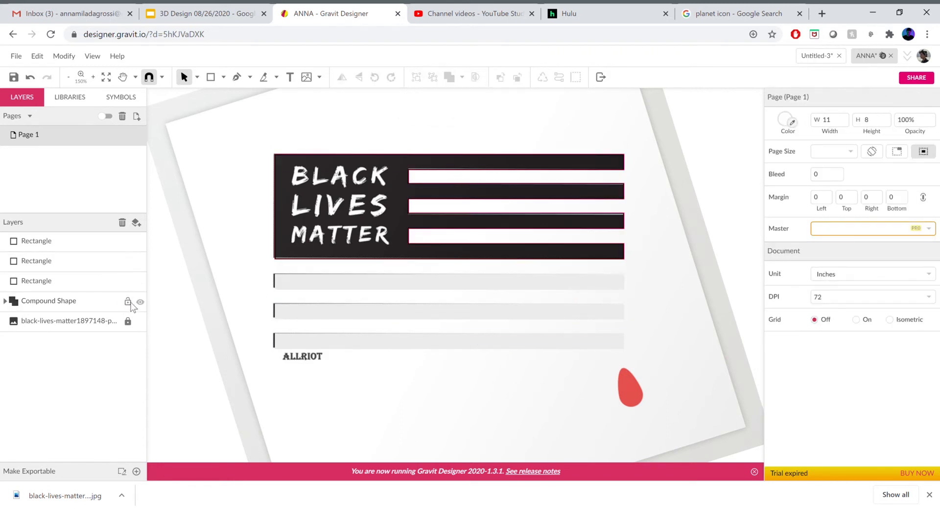
- Hide the flag image layer and set the compound shape's fill opacity to 100%
left_click(140, 322)
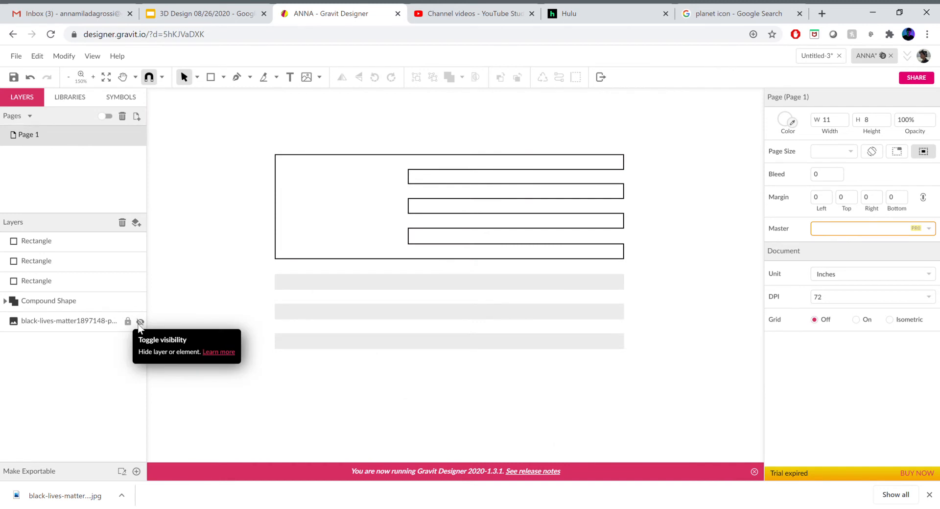
left_click(454, 233)
left_click(910, 375)
type("100")
key("Return")
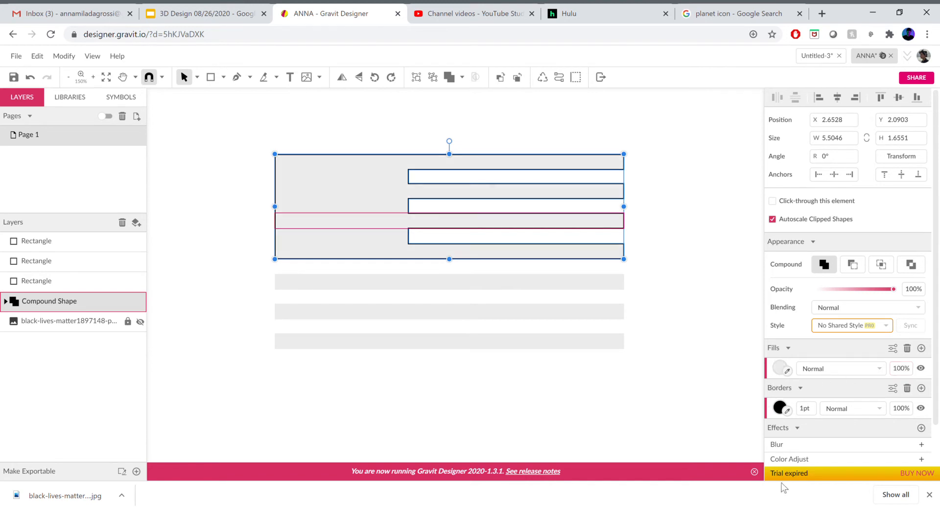
- Set the compound shape's border opacity to 0% and its fill colour to black (#000000)
left_click(902, 410)
type("0")
key("Return")
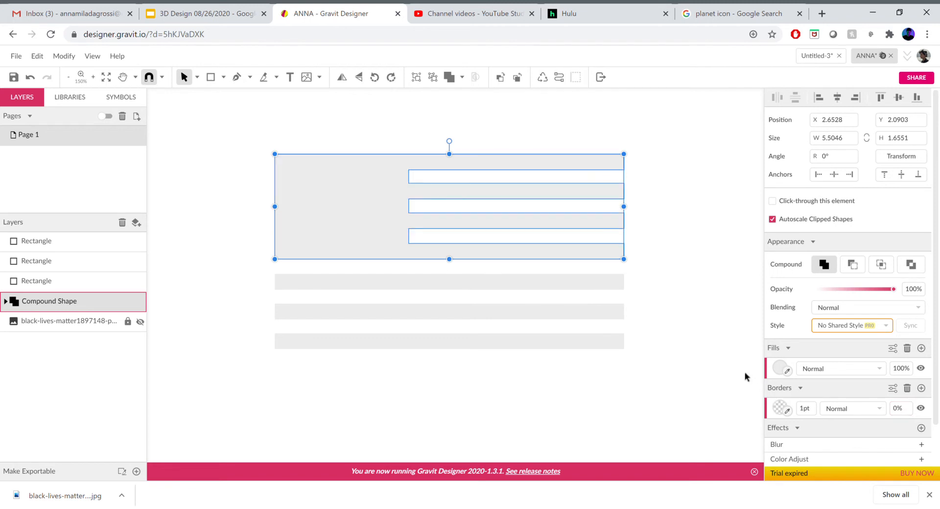
left_click(778, 369)
left_click(791, 336)
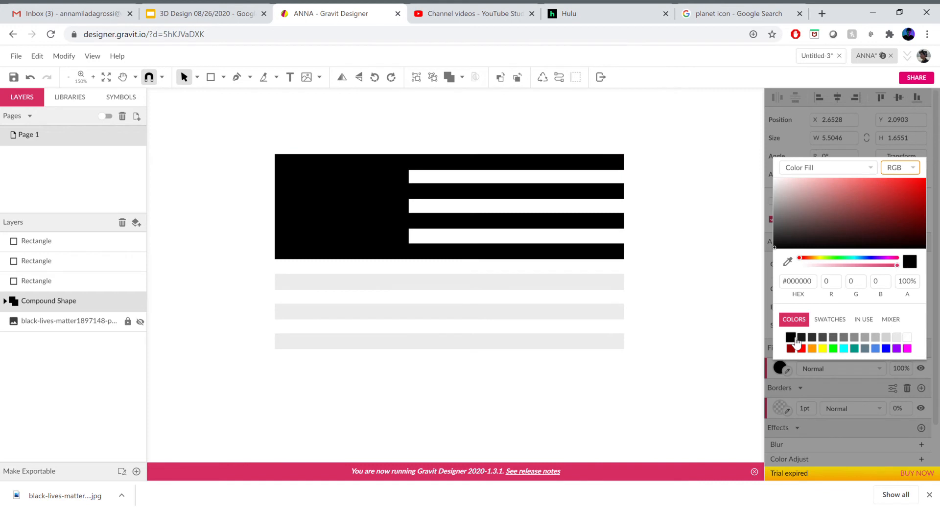
- Fill the three separate stripe rectangles below the compound shape with black
left_click(440, 280)
left_click(423, 313, "shift")
left_click(417, 343, "shift")
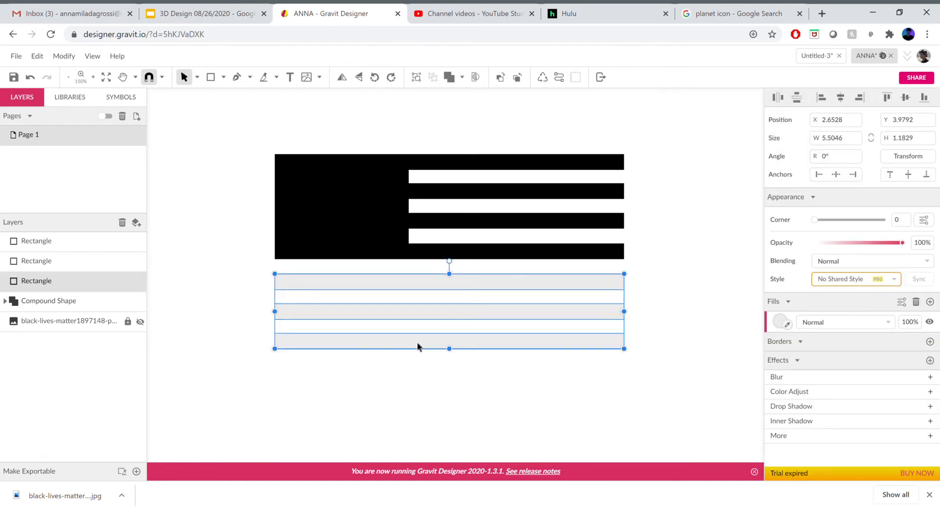
left_click(779, 323)
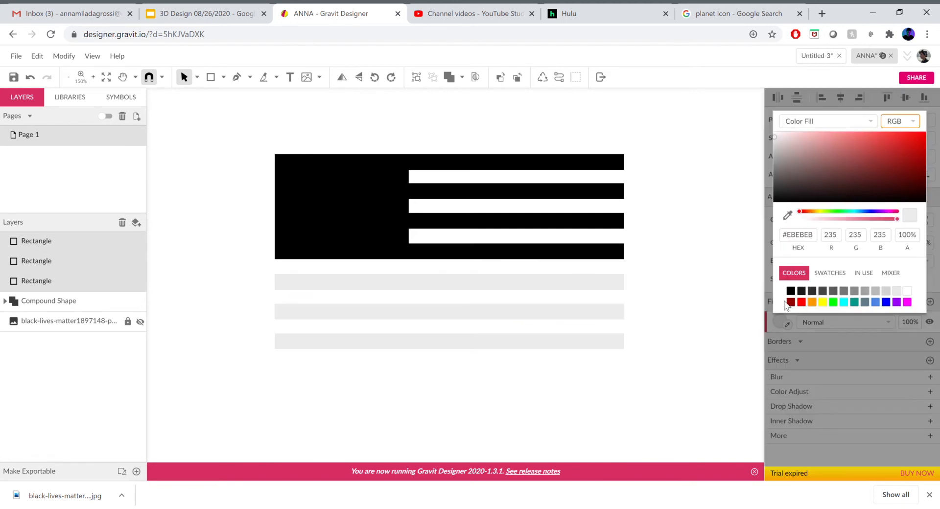
left_click(790, 291)
left_click(647, 378)
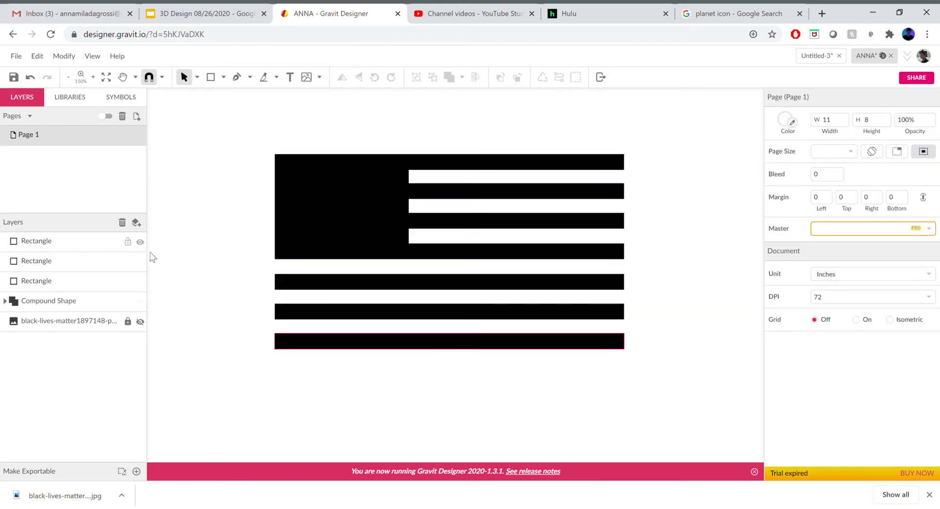
- Hide the compound shape and the three stripe rectangles, and show the flag image layer again
left_click(81, 243)
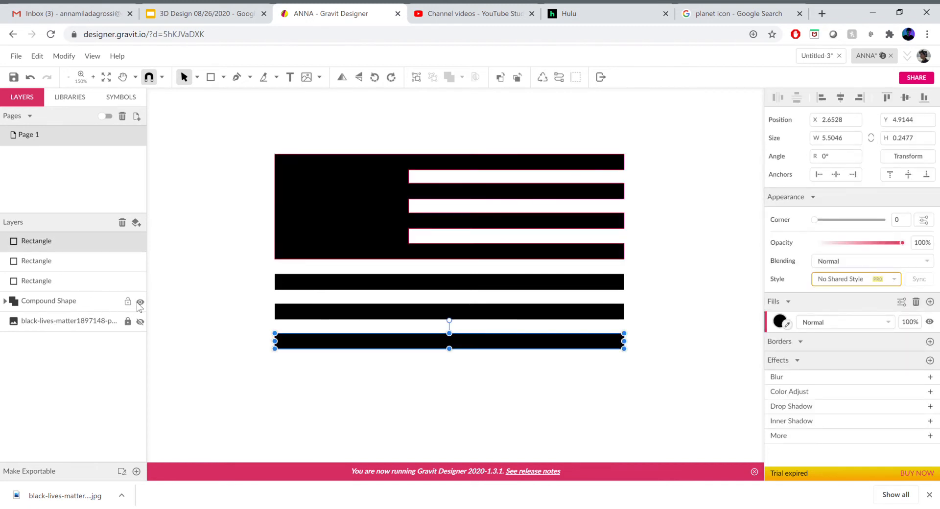
left_click(138, 302)
left_click(139, 281)
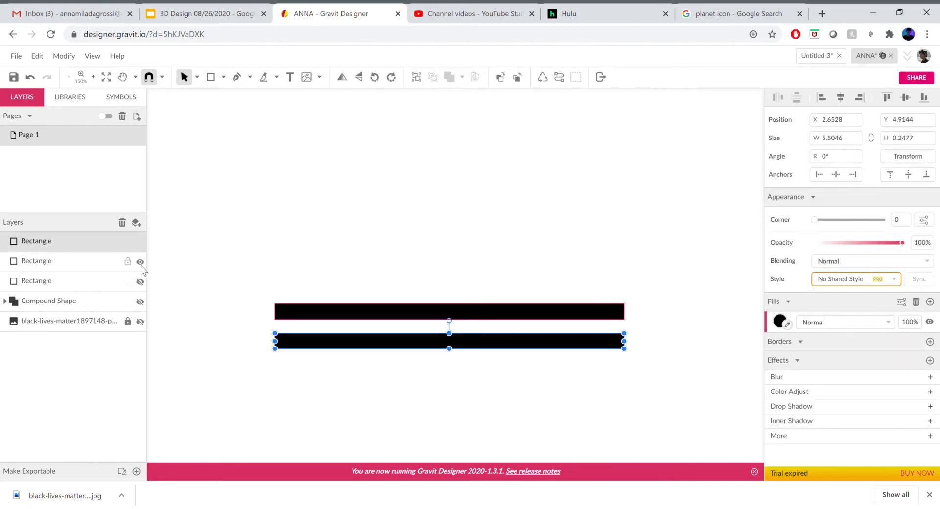
left_click(140, 263)
left_click(141, 242)
left_click(140, 321)
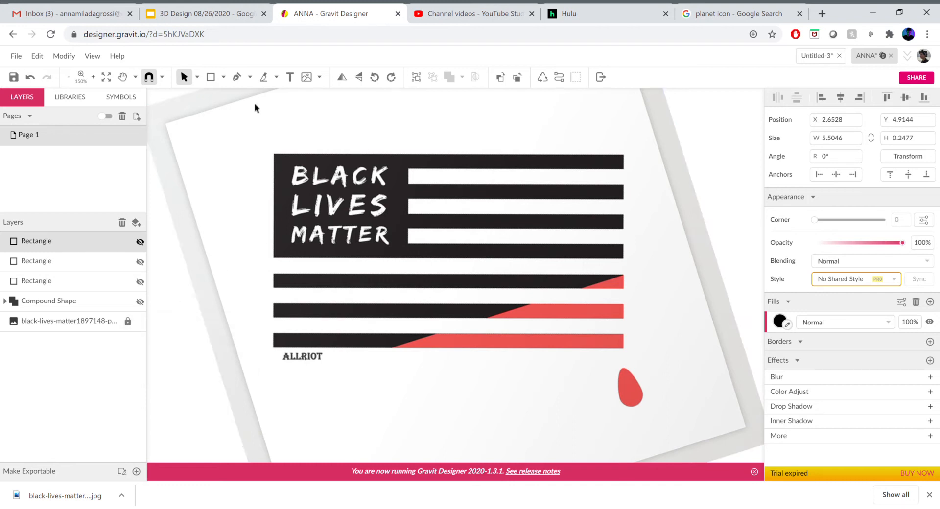
- Add a text box about 2.08 by 1.62 in over the flag's lettering block, reading BLACK LIVES MATTER on three lines
left_click(289, 76)
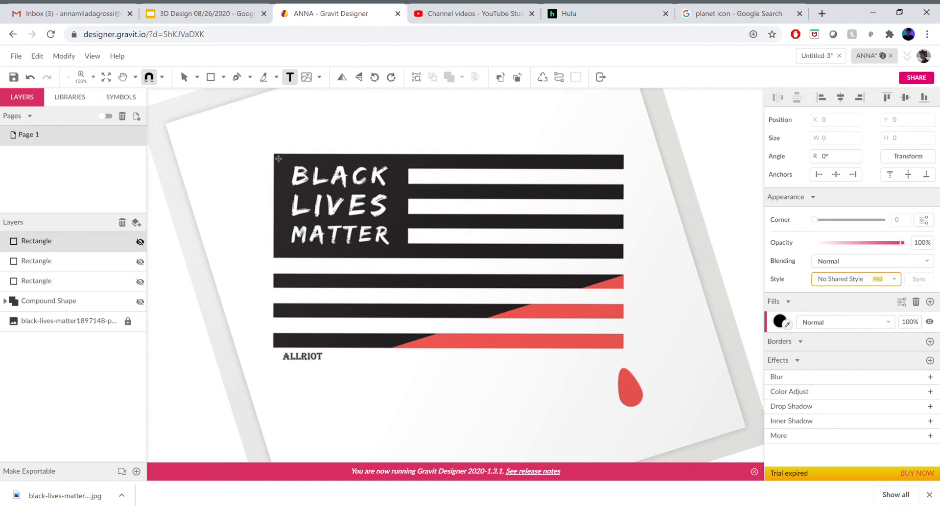
left_click_drag(279, 159, 412, 261)
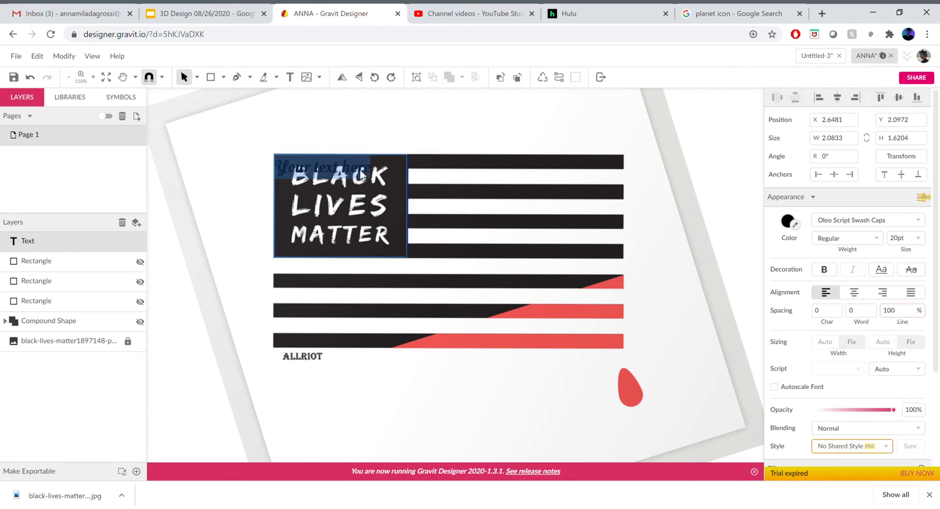
type("B")
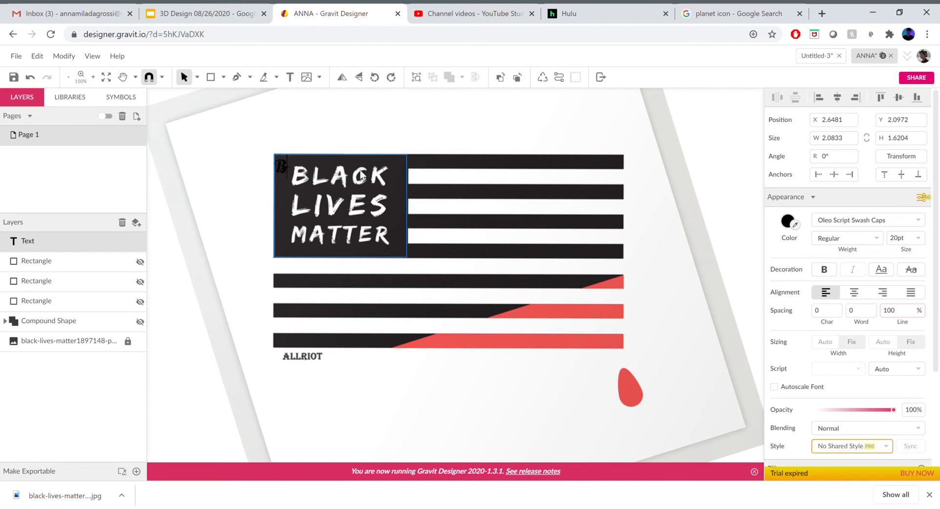
type("LACK LIVES")
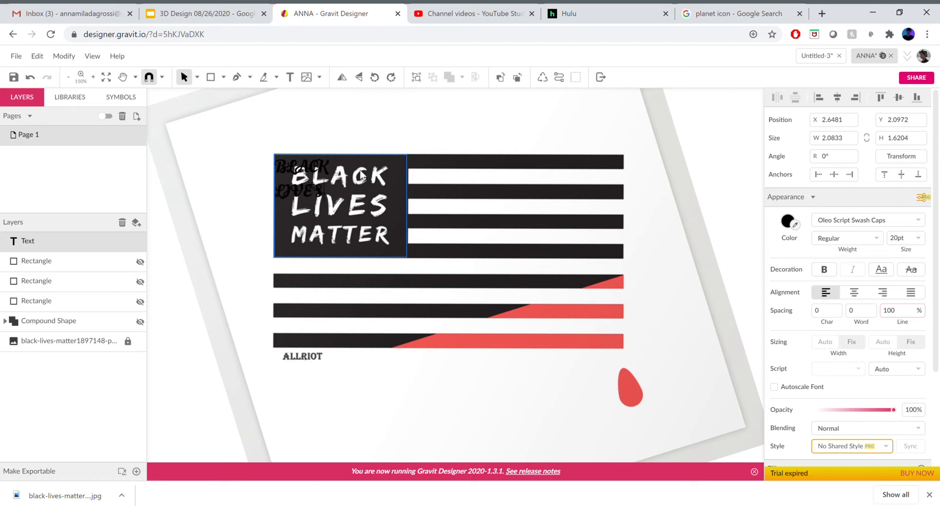
key("Return")
type("MATTER")
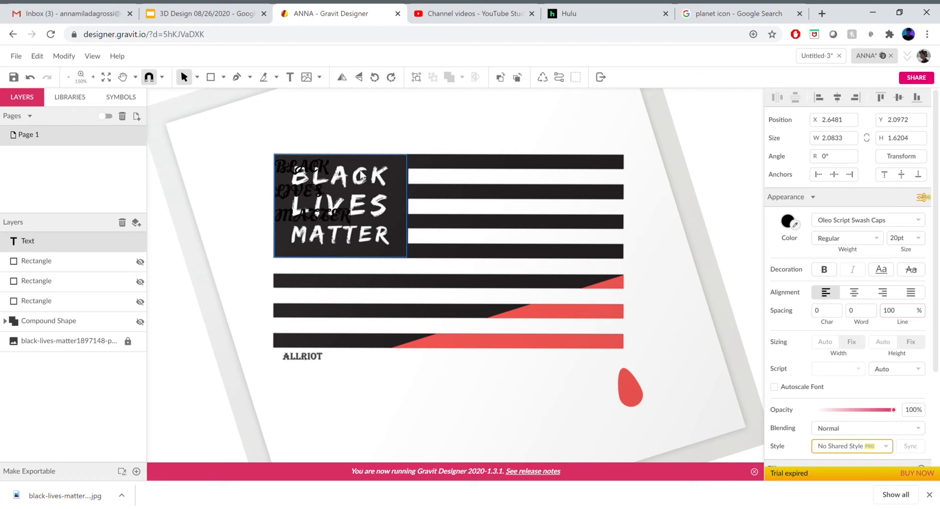
- Select all of the BLACK LIVES MATTER text and set its colour to white (#FFFFFF)
key("ctrl+a")
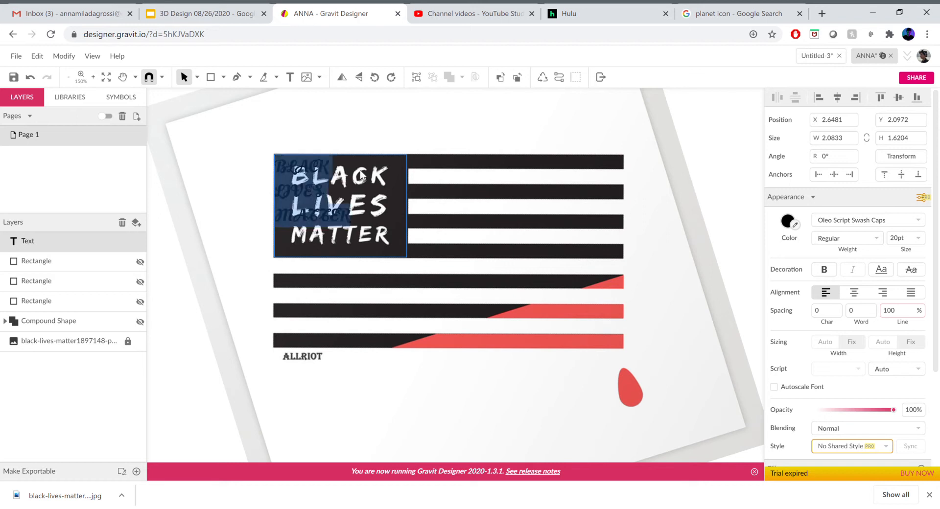
left_click(788, 223)
left_click_drag(799, 284, 764, 250)
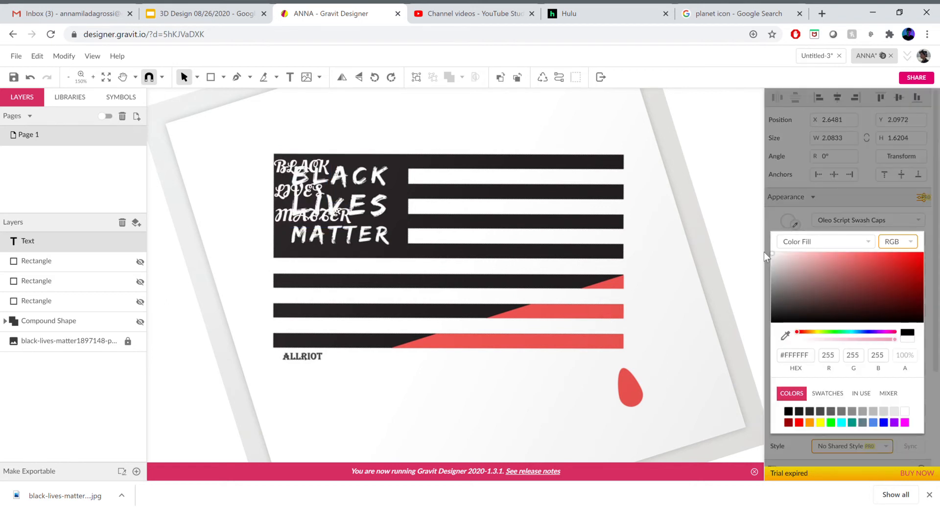
left_click(836, 216)
- Search the web fonts for a stencil typeface and try to apply Saira Stencil One to the text
left_click(923, 227)
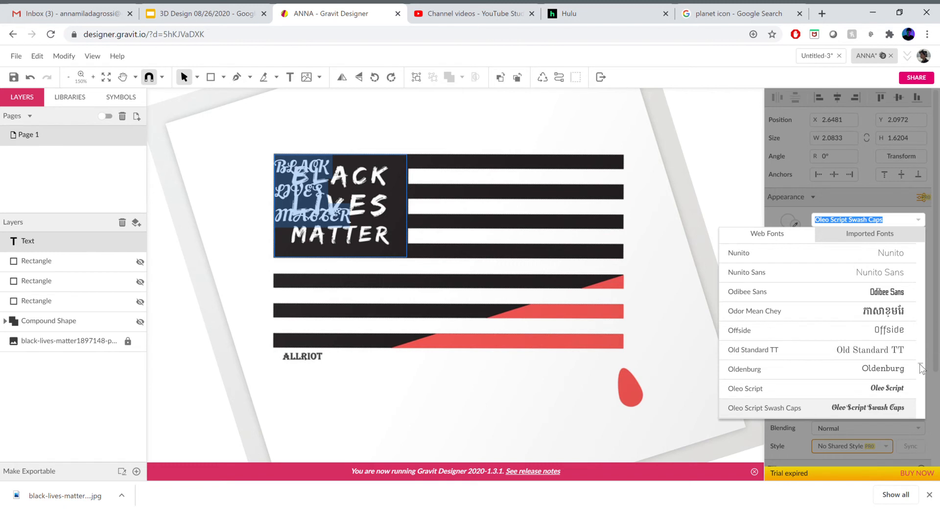
scroll(923, 366, "up", 5)
scroll(923, 367, "up", 10)
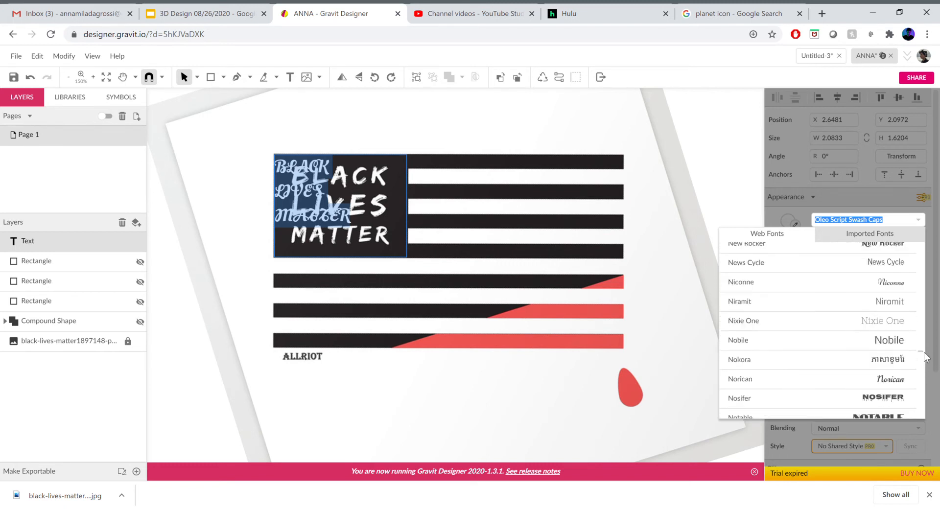
type("STENCIL")
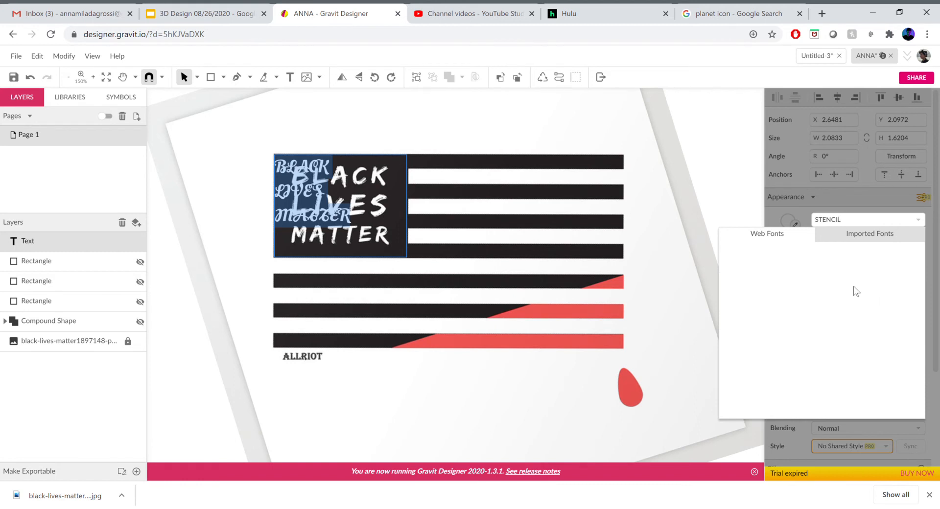
key("BackSpace")
key("BackSpace")
key("BackSpace")
key("BackSpace")
key("BackSpace")
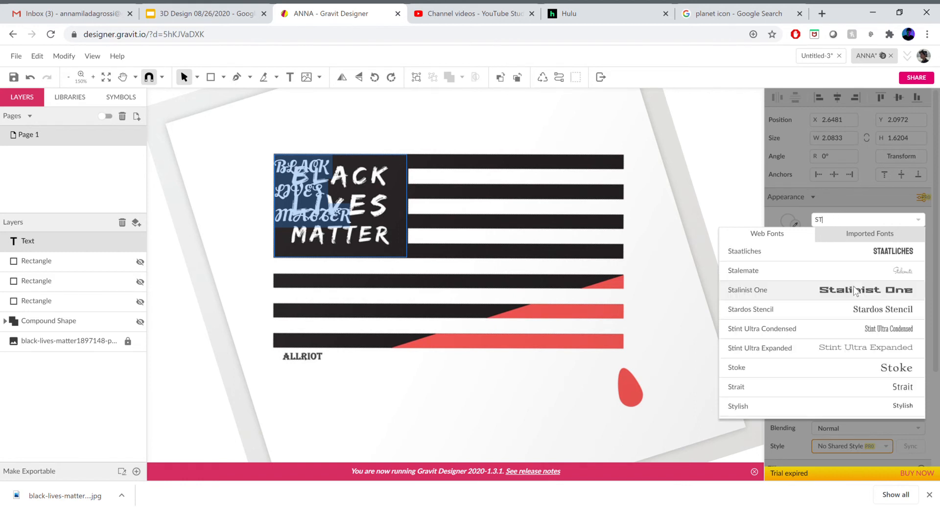
key("BackSpace")
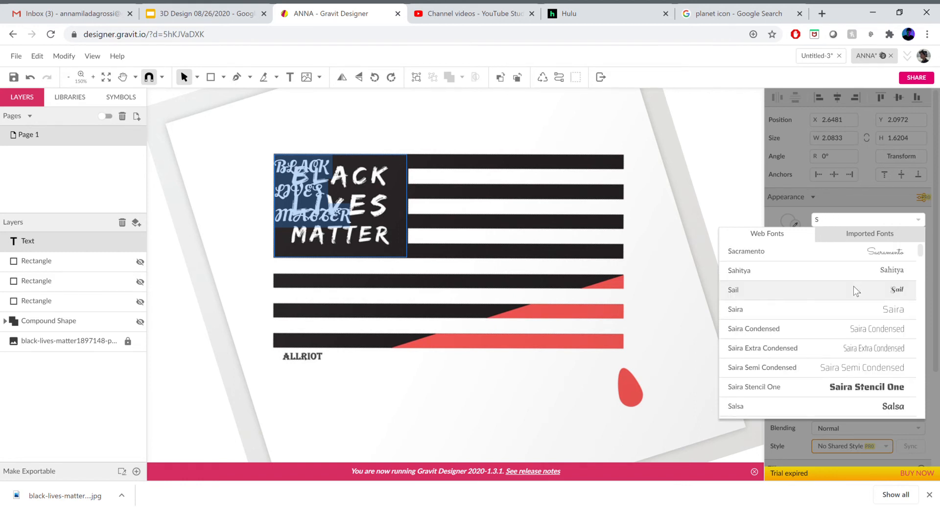
left_click(854, 388)
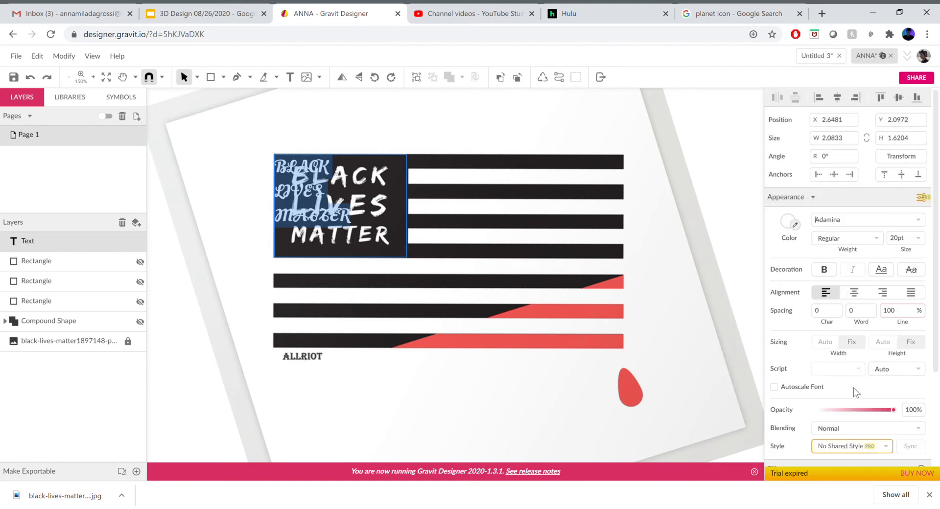
- Try to set the selected text's font by entering the name STENCIL
left_click(863, 227)
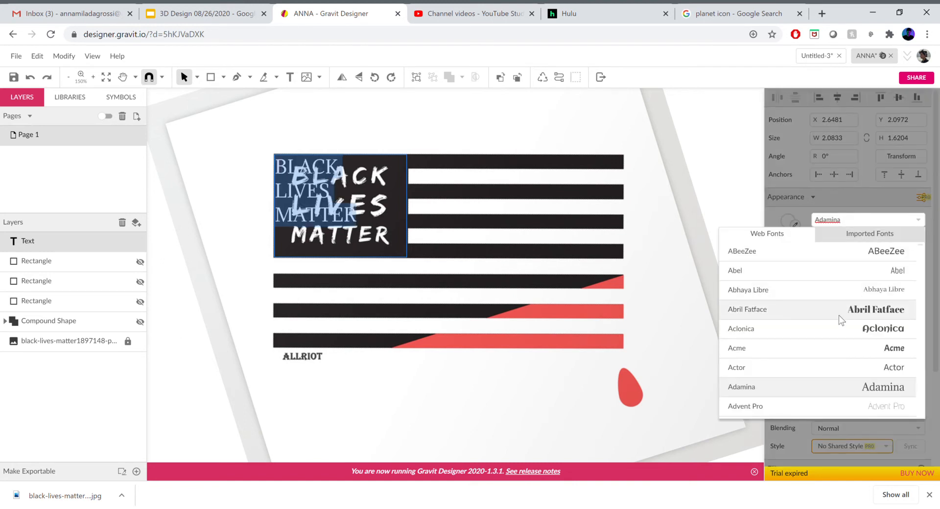
left_click(821, 220)
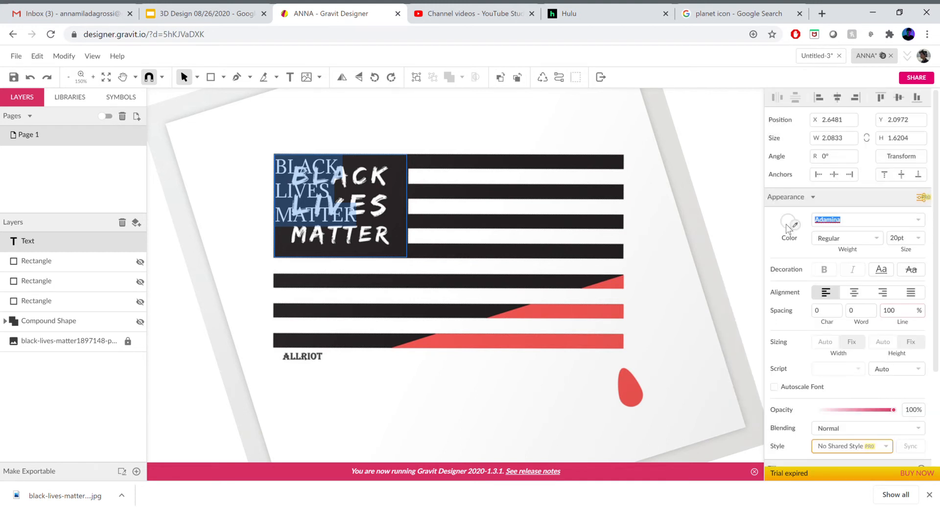
type("STENCIL")
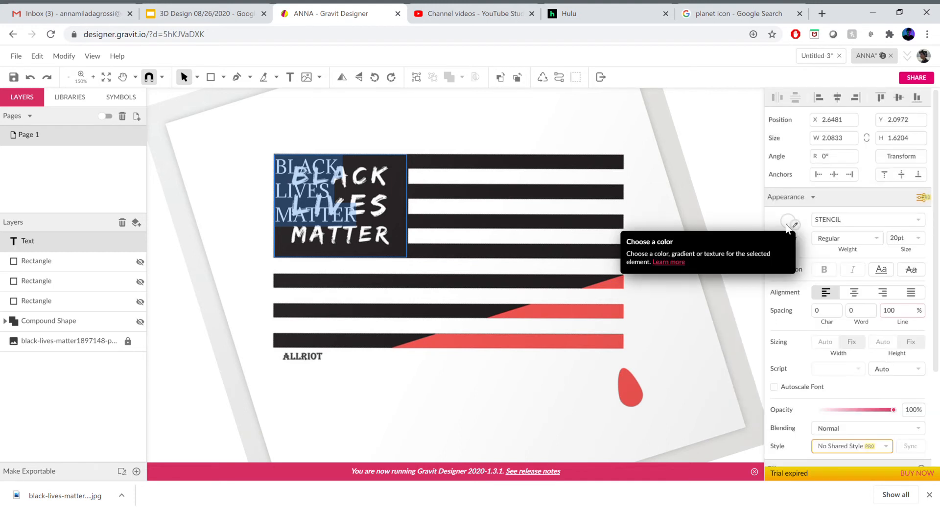
left_click(875, 223)
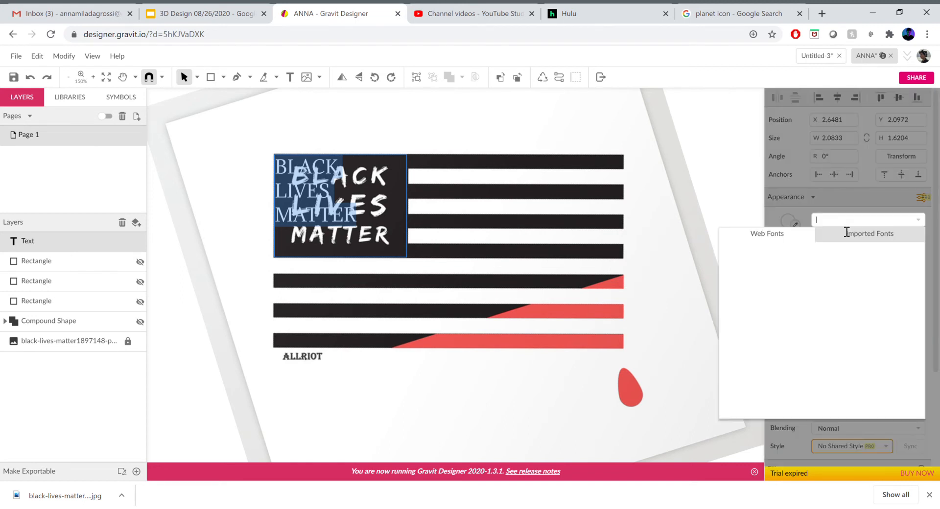
type("STENCIL")
key("Return")
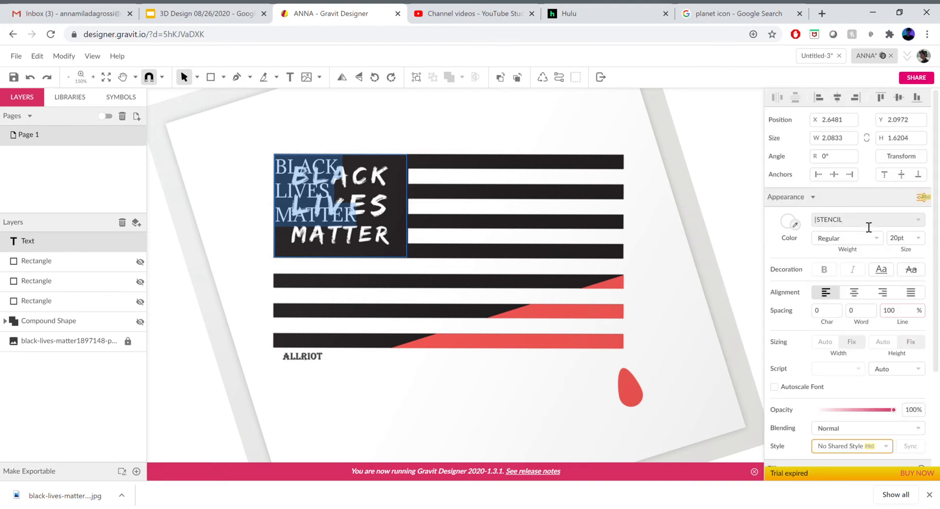
- Browse the web fonts and set the BLACK LIVES MATTER text's font to Black Ops One
left_click(923, 221)
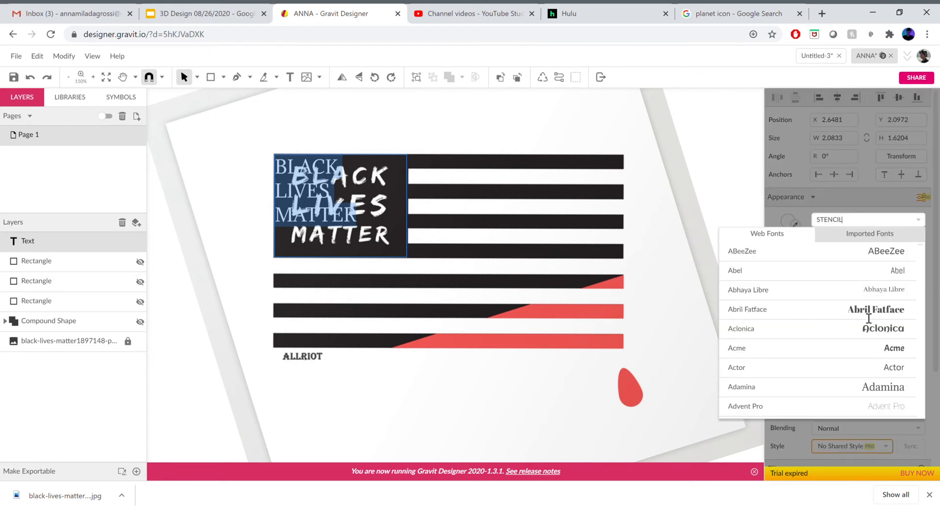
scroll(872, 323, "down", 5)
scroll(883, 329, "down", 10)
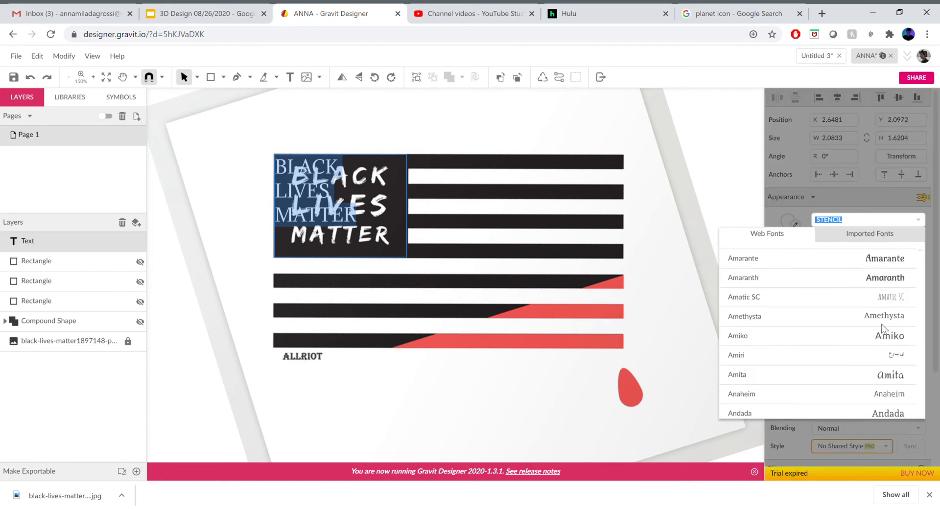
scroll(883, 328, "down", 6)
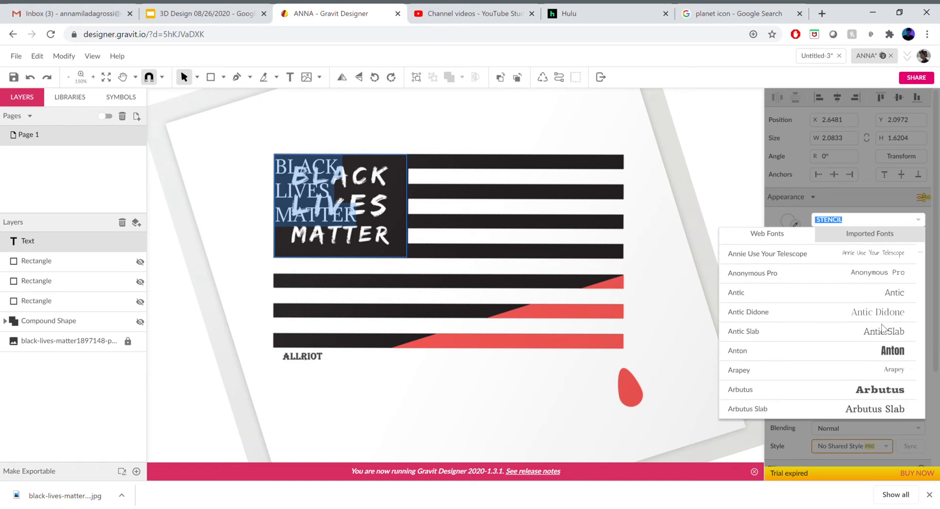
scroll(882, 324, "down", 10)
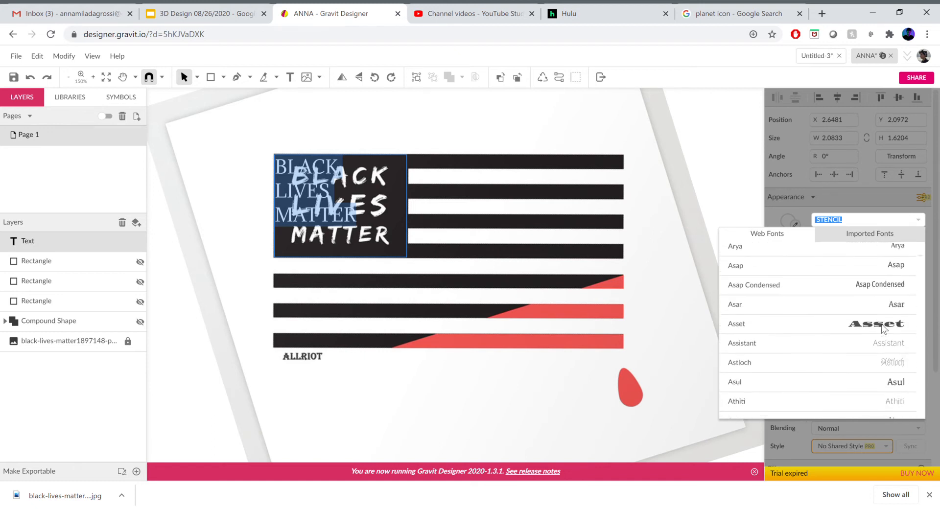
scroll(881, 325, "down", 8)
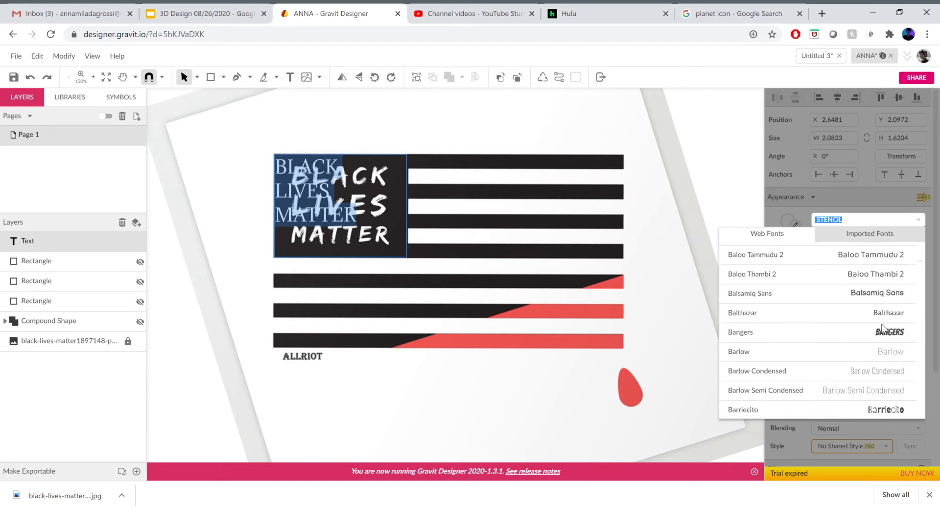
scroll(881, 324, "down", 8)
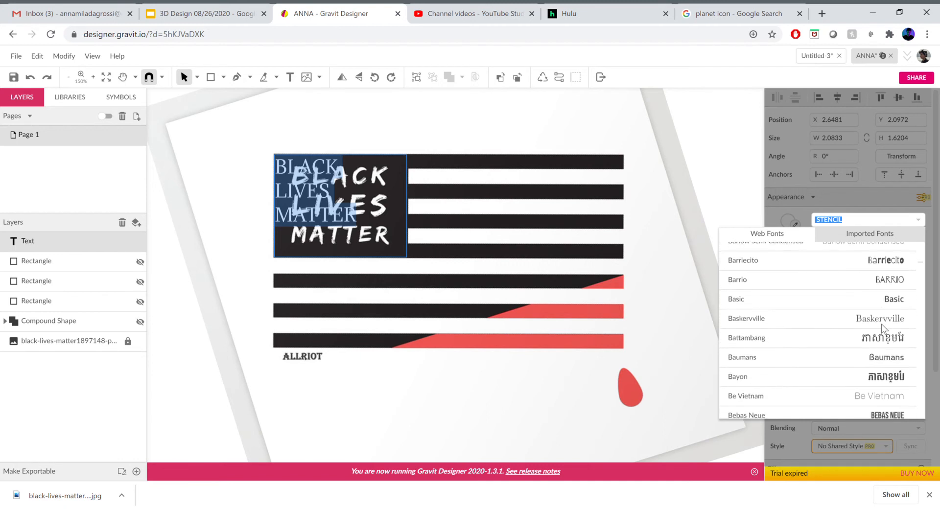
scroll(871, 362, "down", 8)
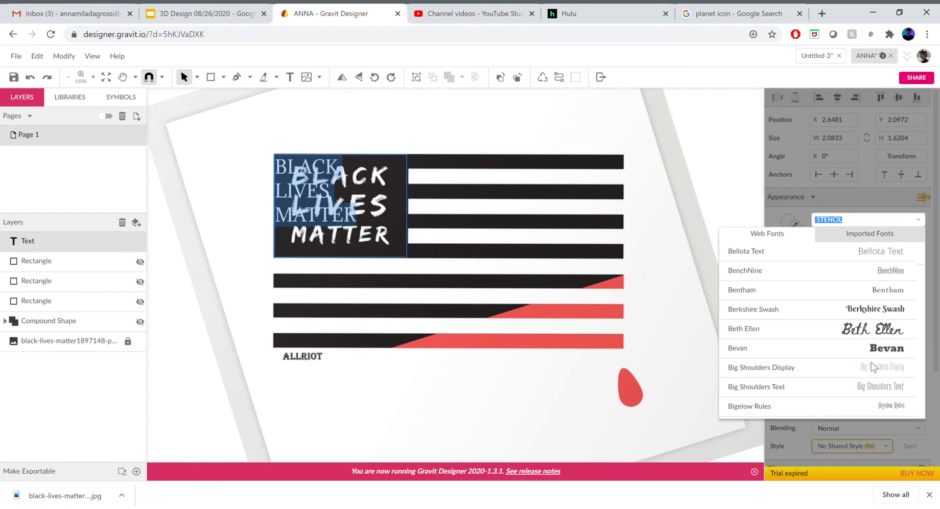
scroll(872, 362, "down", 8)
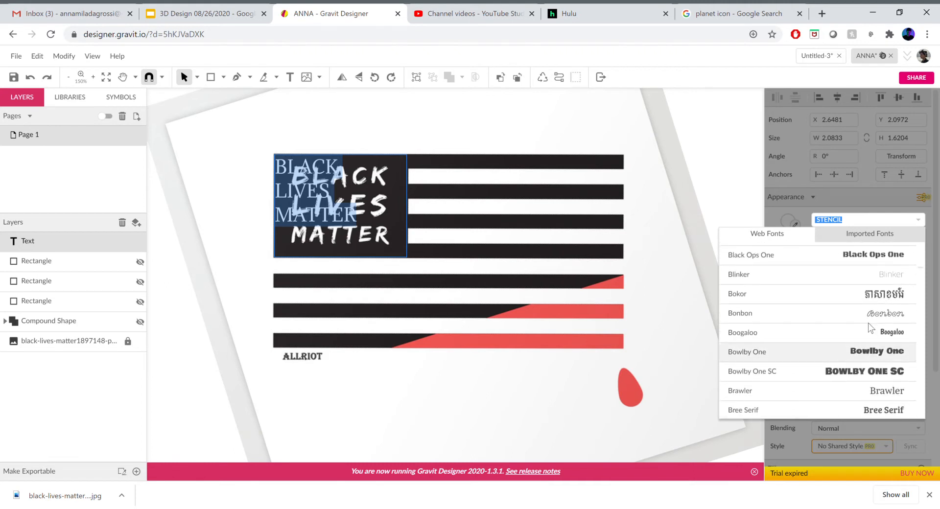
left_click(870, 259)
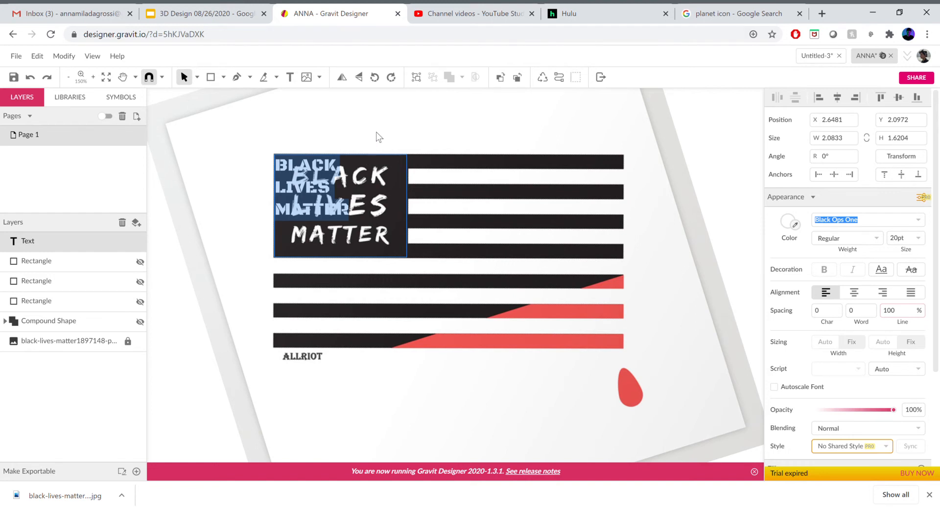
- Select the word LIVES in the text and set its font size to 25 pt
key("Escape")
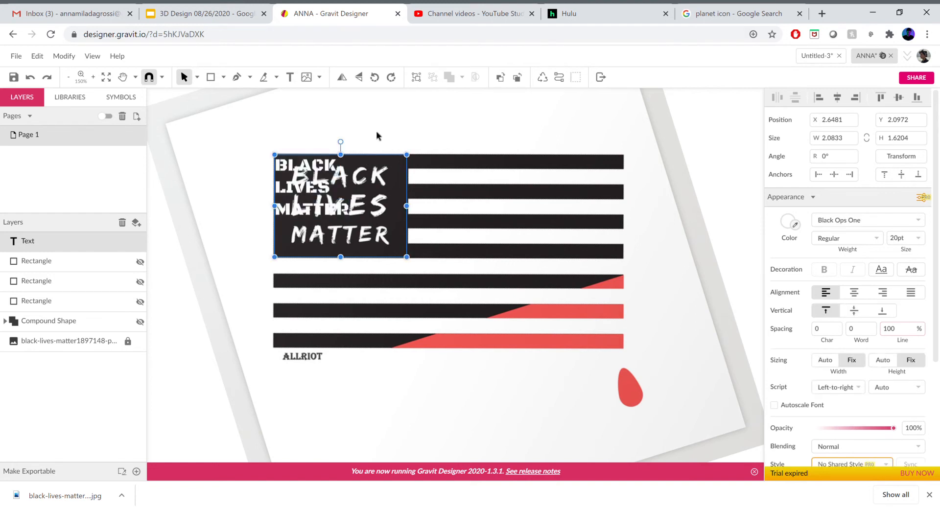
double_click(303, 191)
left_click_drag(331, 189, 274, 190)
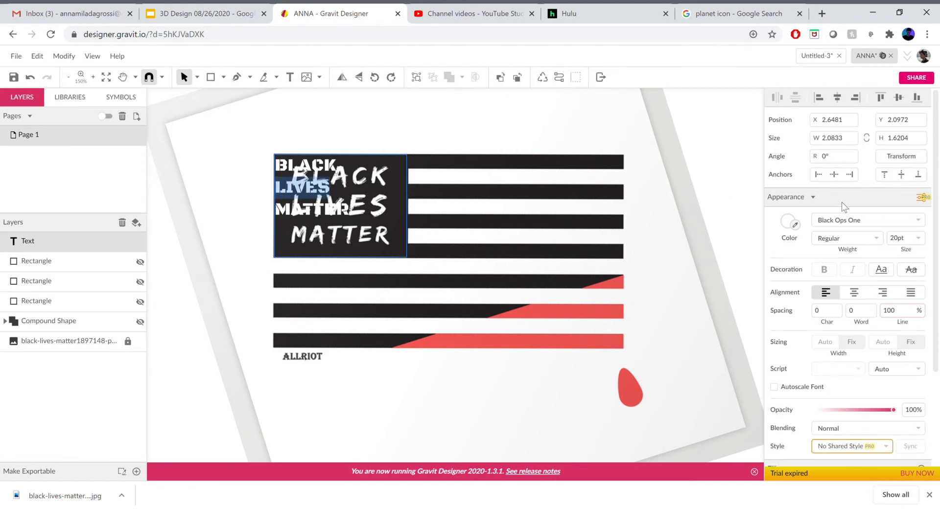
left_click(908, 241)
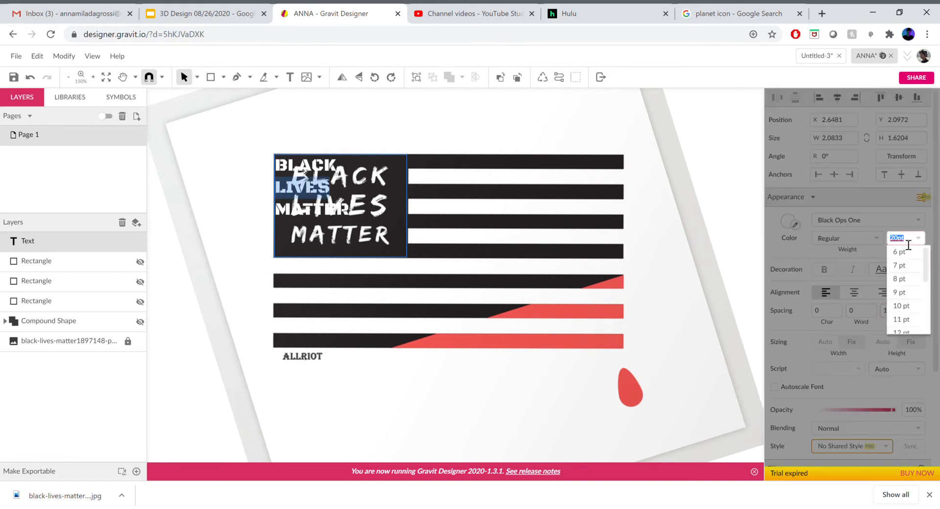
key("Up")
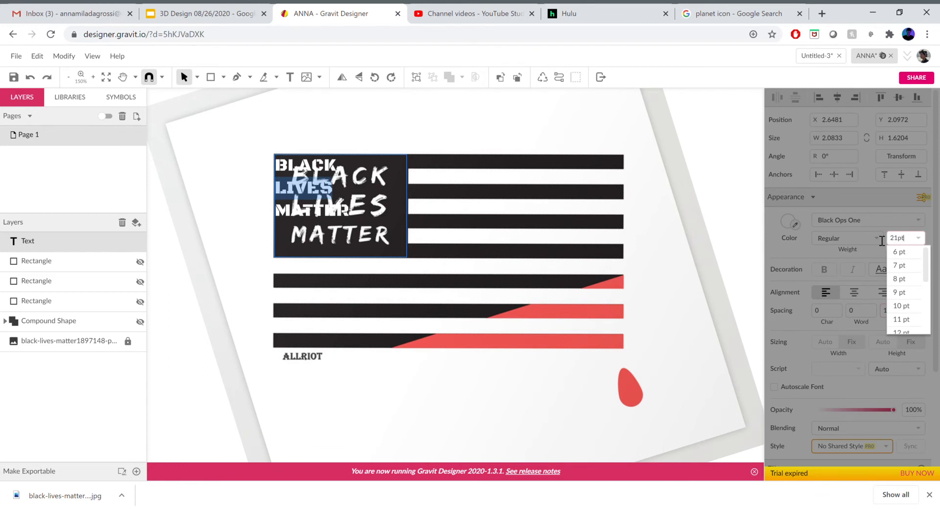
key("Up")
key("Up")
key("Up")
key("Up")
key("Up")
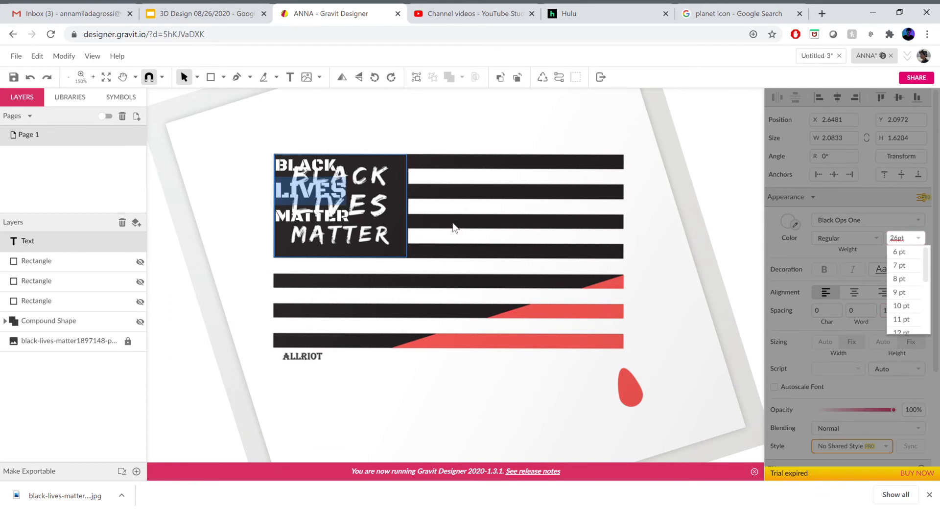
key("Down")
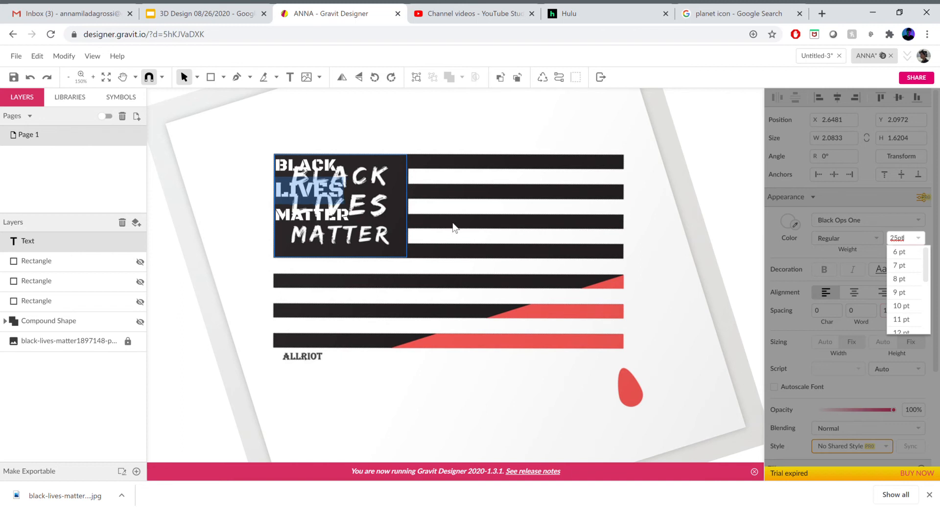
- Select the word BLACK in the text, set its font size to 23 pt and finish editing the text
left_click(313, 173)
double_click(318, 172)
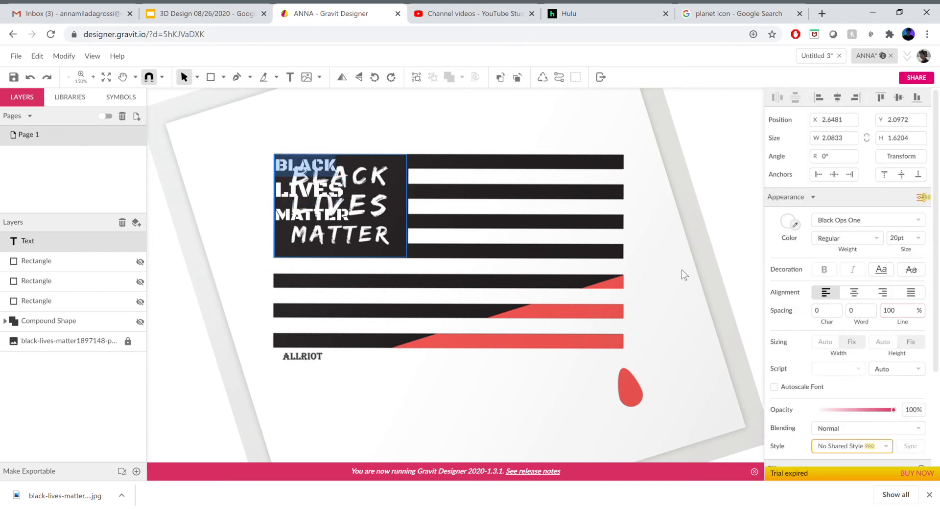
left_click(915, 244)
key("Up")
key("Up")
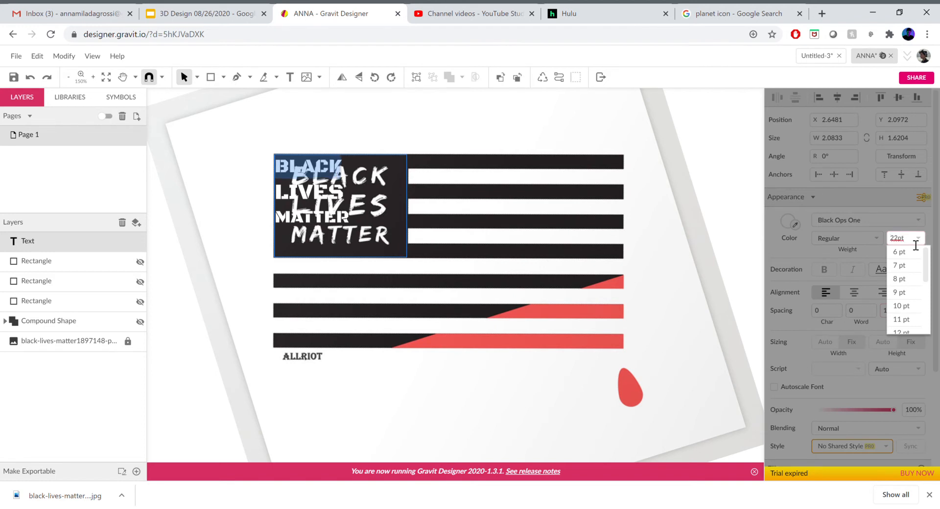
key("Up")
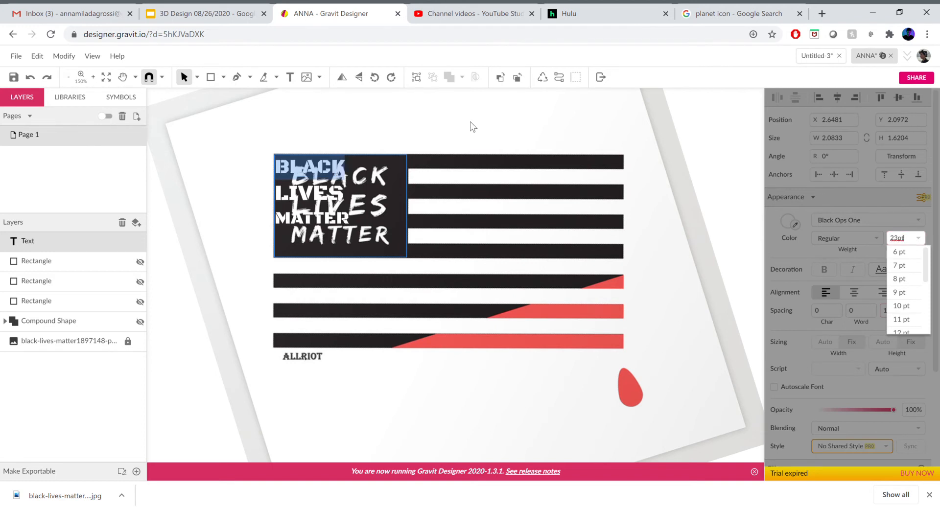
key("Escape")
- Convert the BLACK LIVES MATTER text to a path
left_click(58, 58)
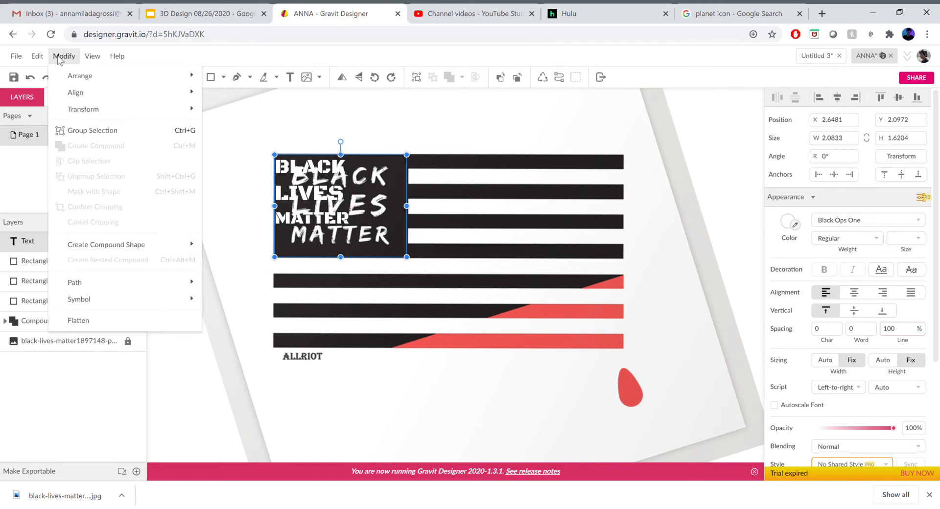
mouse_move(169, 289)
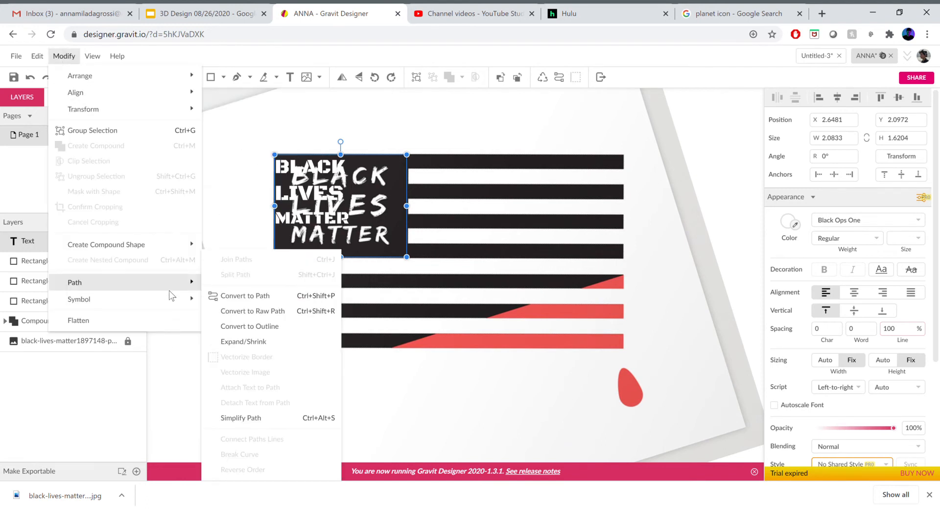
left_click(267, 296)
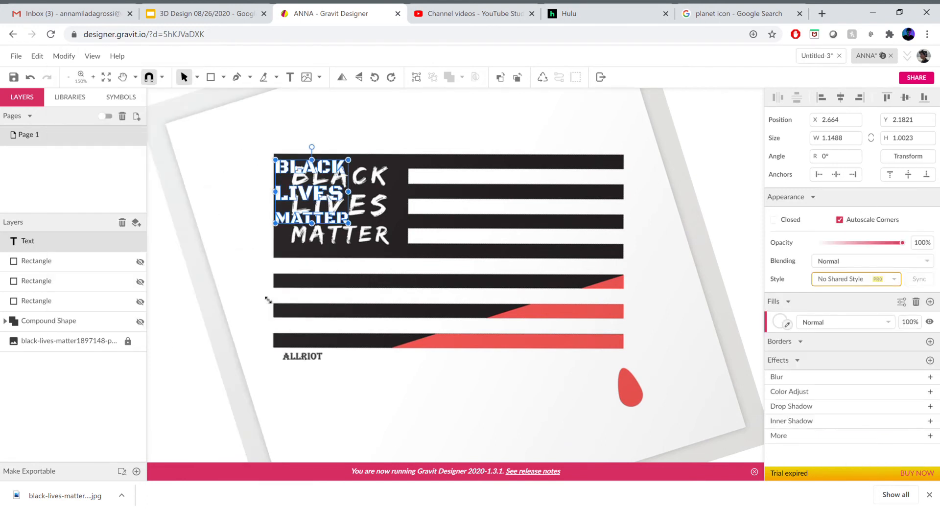
- Move and enlarge the lettering path to about 1.51 by 1.32 in so it covers the reference image's lettering
mouse_move(311, 199)
left_mouse_down()
mouse_move(337, 201)
mouse_move(326, 203)
left_mouse_up()
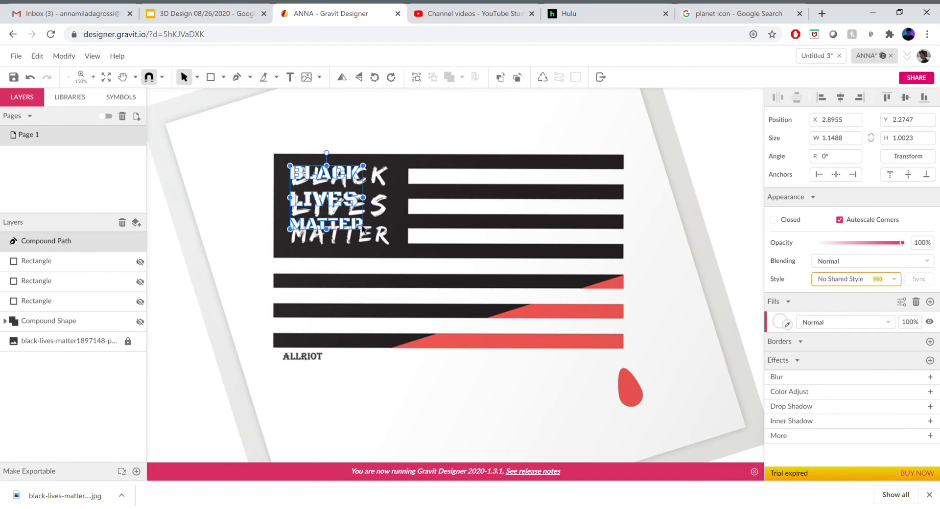
left_click_drag(363, 228, 388, 249)
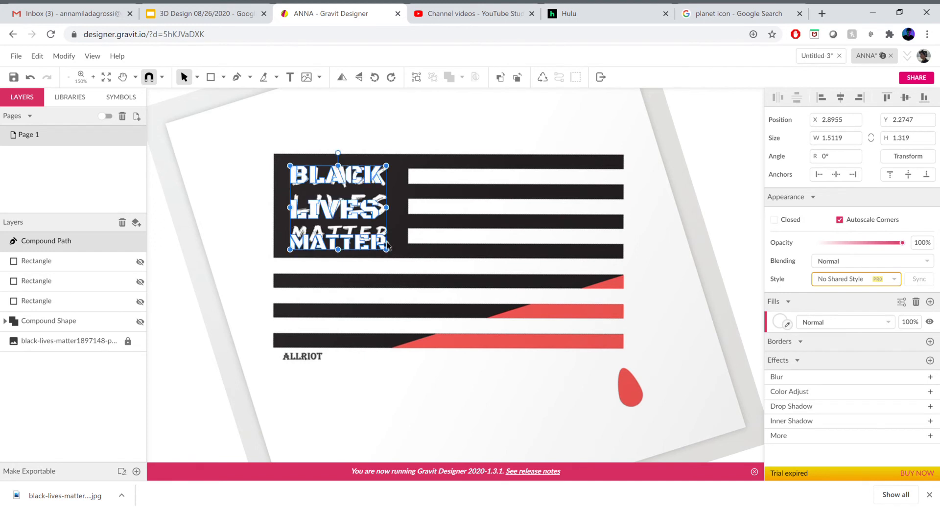
left_click(346, 211)
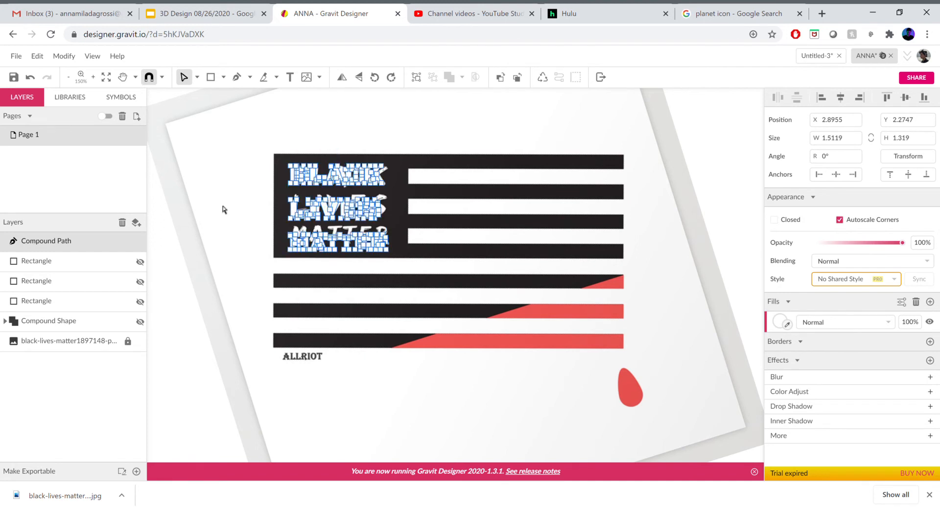
- Hide the reference image and show the three stripe rectangles and the compound shape
left_click(140, 342)
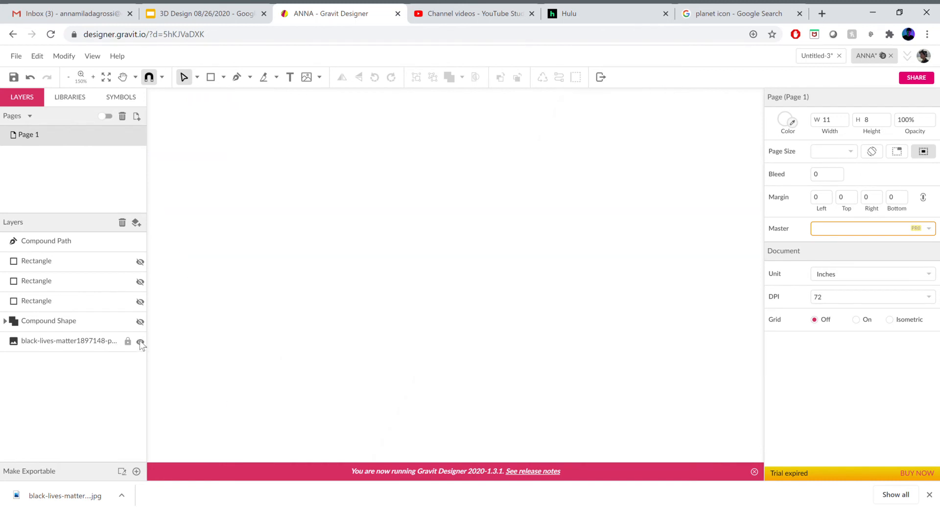
left_click(140, 262)
left_click(141, 281)
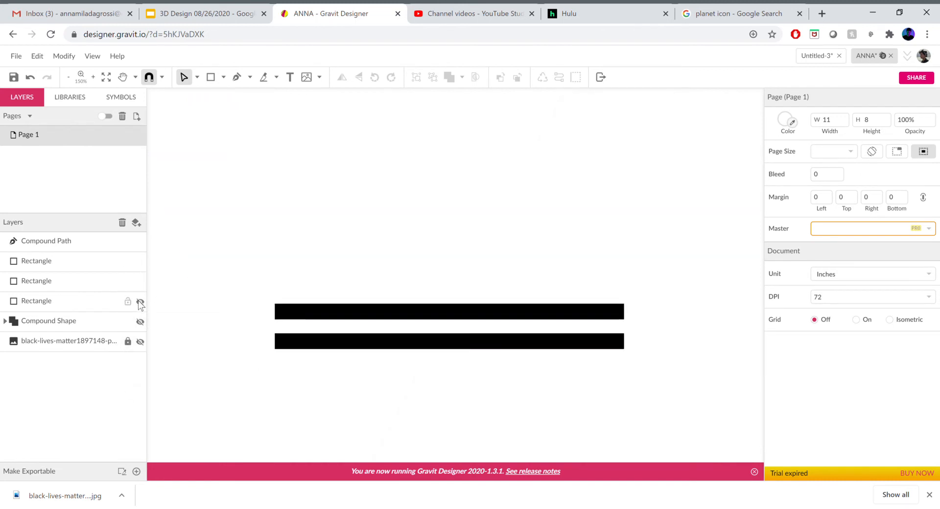
left_click(139, 302)
left_click(140, 322)
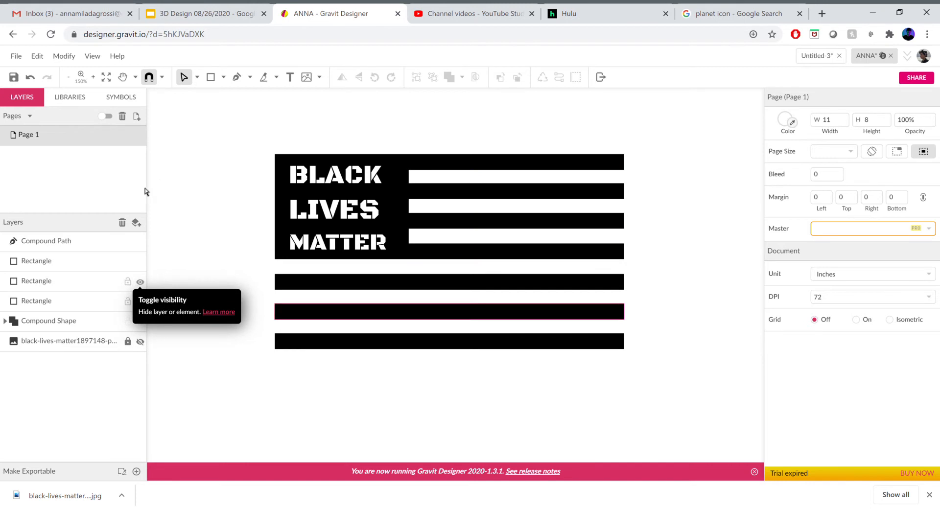
- With the Pointer tool, select the lettering path together with the upper flag compound shape
left_click(72, 240)
left_click(197, 79)
left_click(213, 98)
left_click(337, 132)
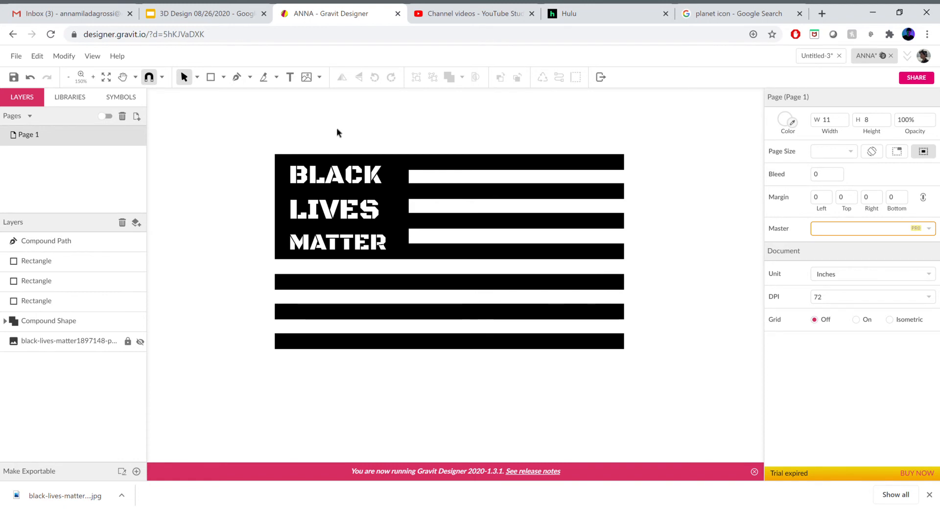
left_click(340, 182)
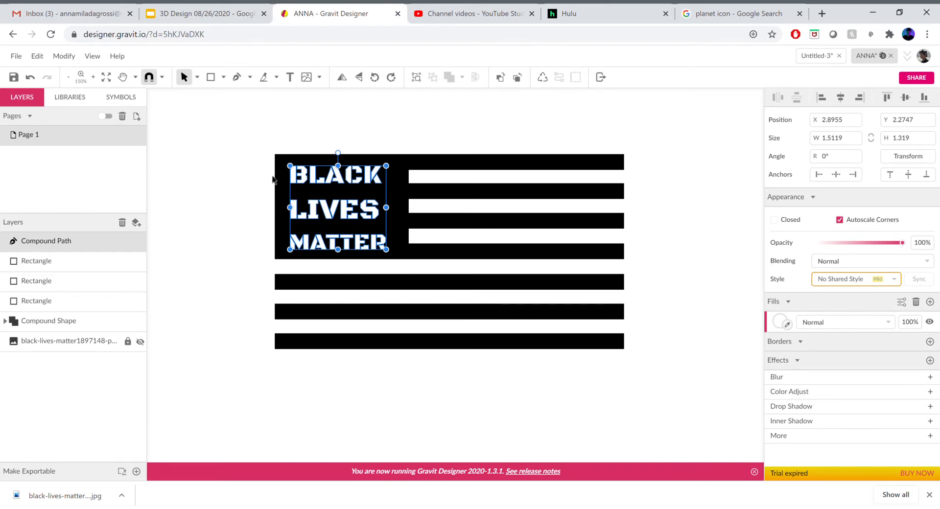
left_click(399, 187, "shift")
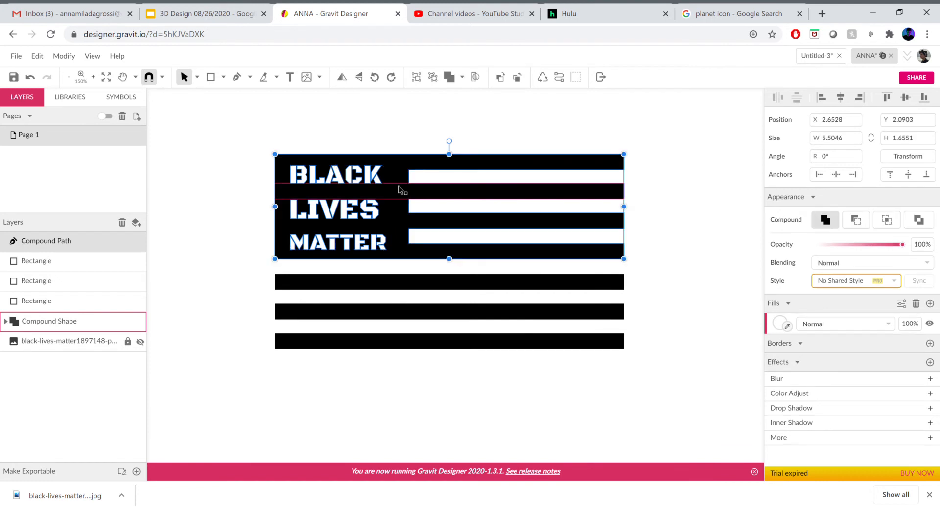
- Try combining the lettering and the flag shape with the Difference operation, and undo it
left_click(462, 77)
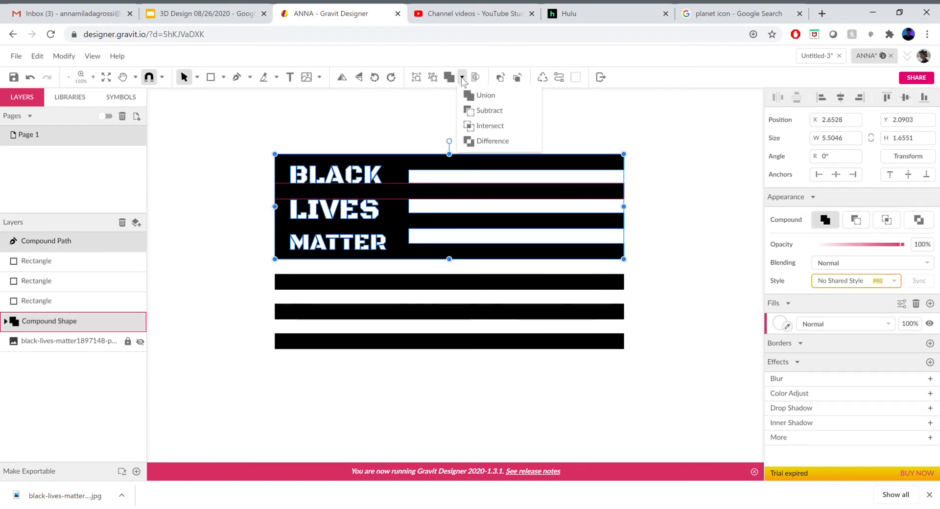
left_click(487, 141)
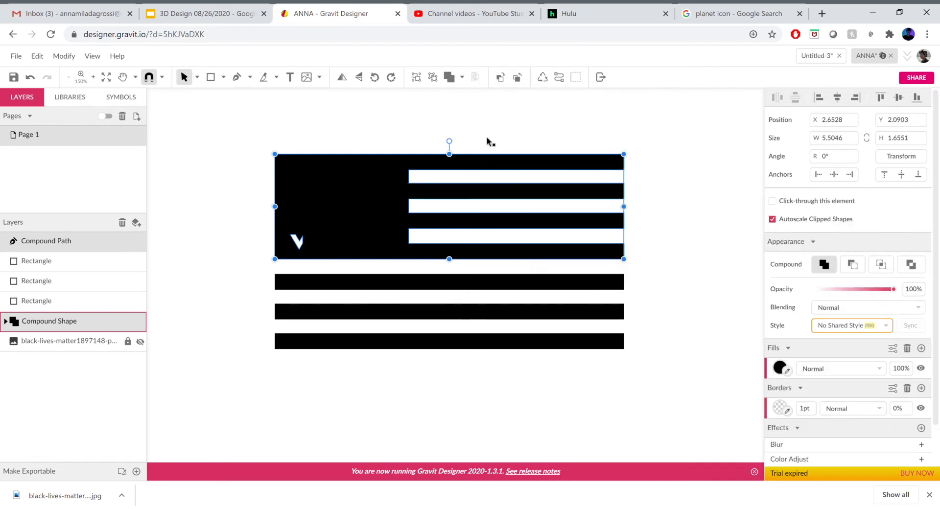
key("ctrl+z")
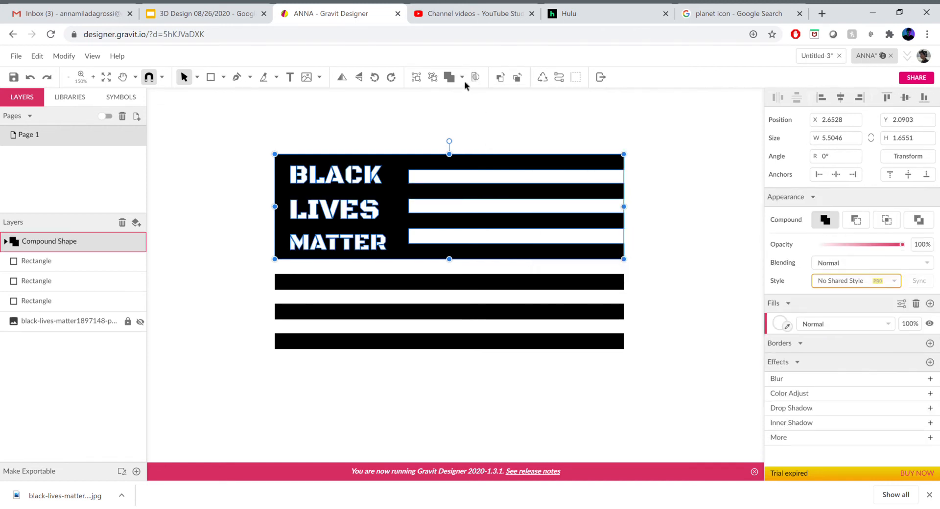
- Subtract the lettering from the flag's compound shape, check the cut-out by selecting it, and clear the selection
left_click(462, 78)
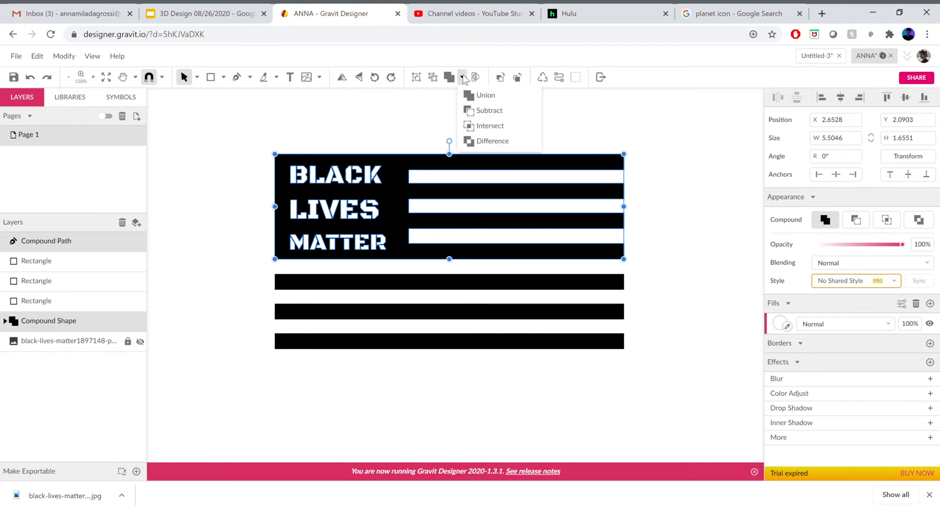
left_click(477, 110)
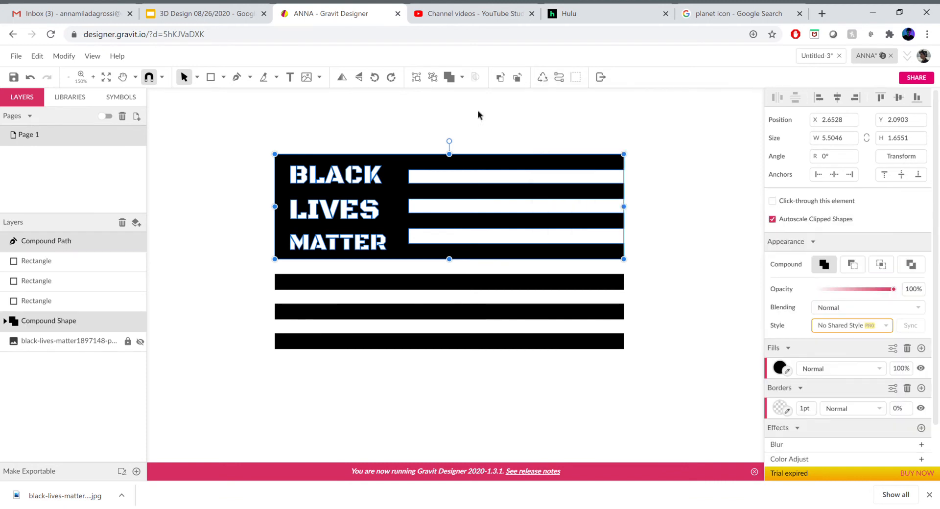
left_click(478, 113)
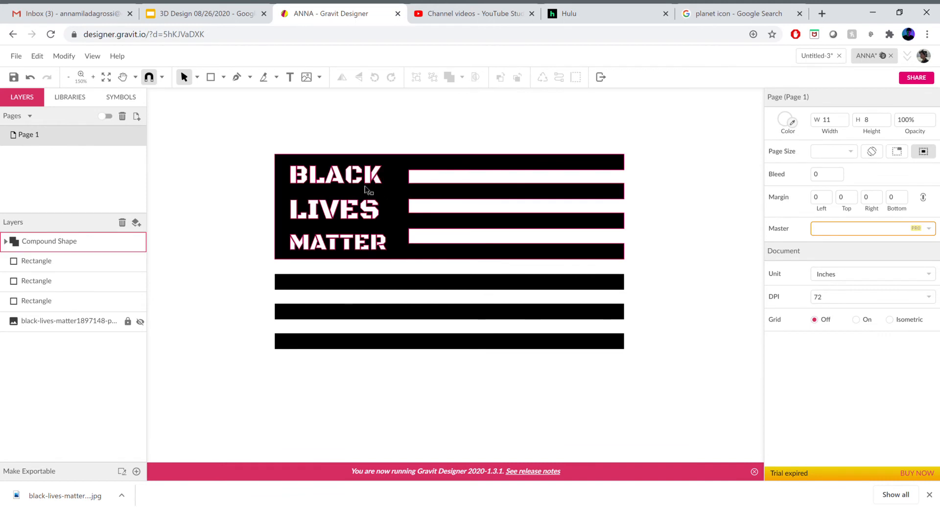
left_click(283, 196)
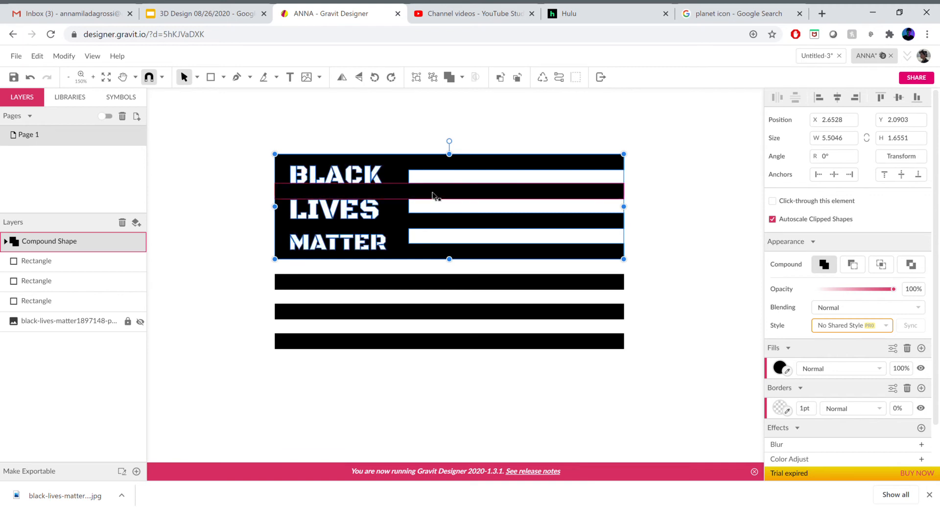
left_click(227, 272)
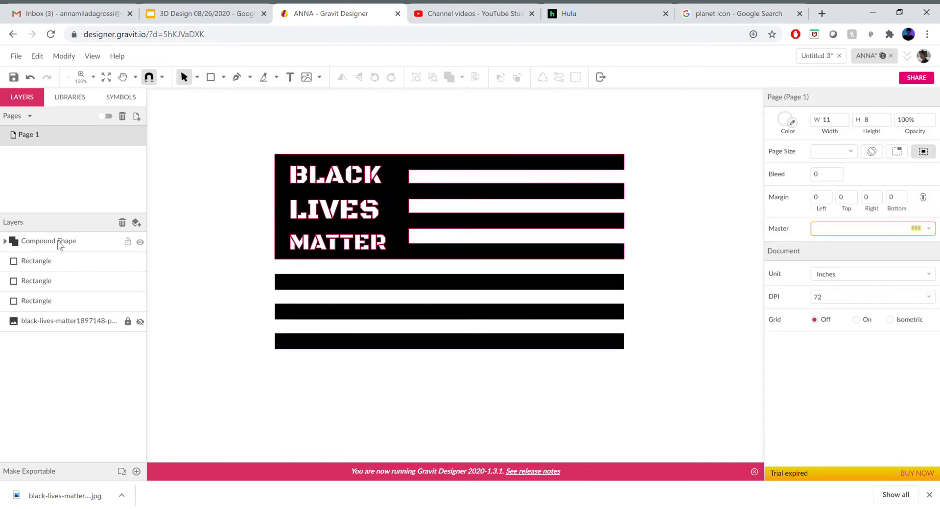
- Hide the compound shape and the three stripe rectangles, and show the reference image again
left_click(140, 242)
left_click(140, 262)
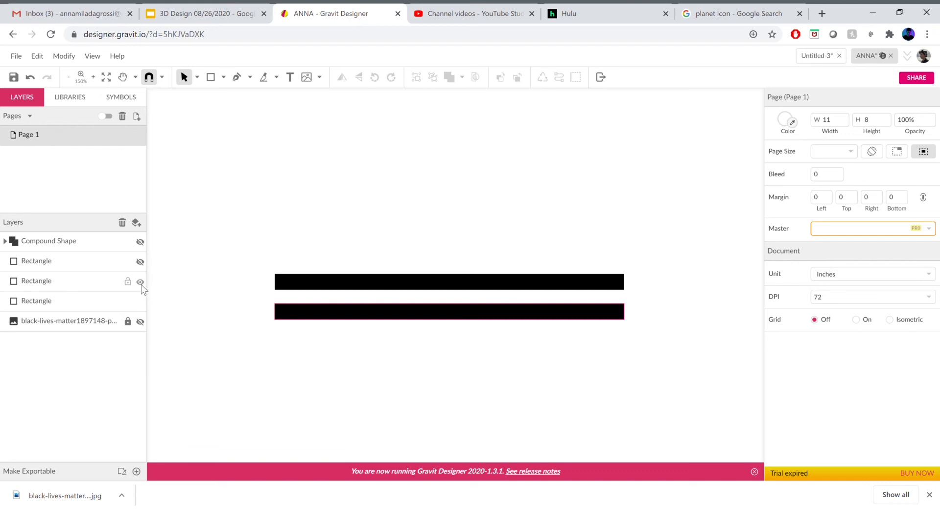
left_click(140, 283)
left_click(140, 302)
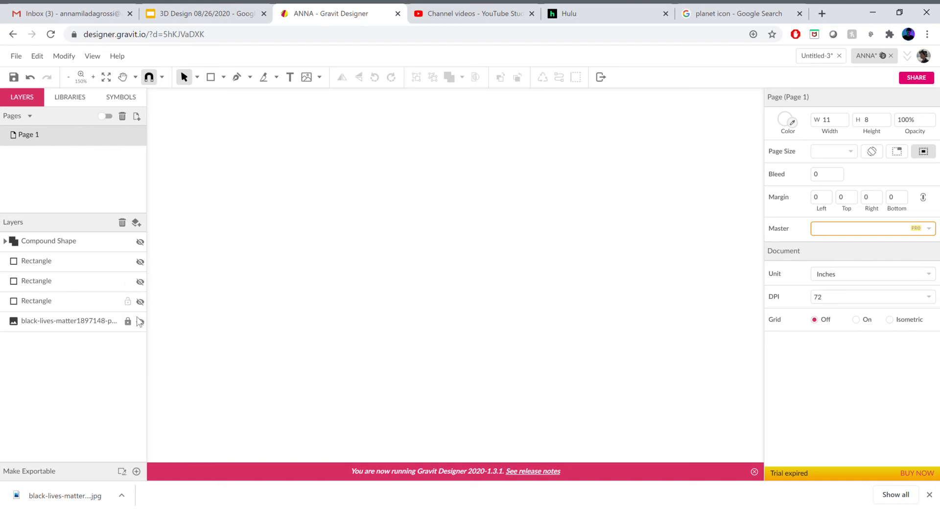
left_click(139, 322)
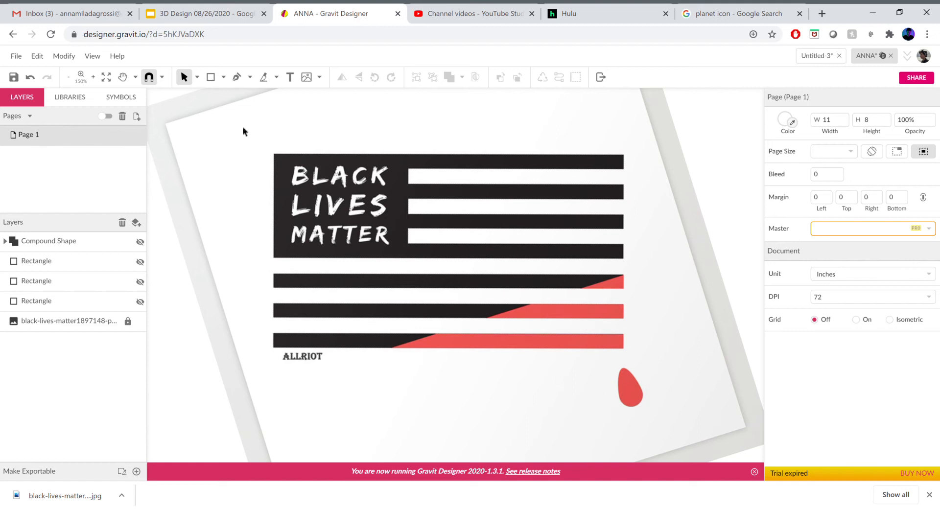
- Trace the red triangular area across the lower stripes with a closed Pen path, about 3.68 by 1.19 inches
left_click(236, 77)
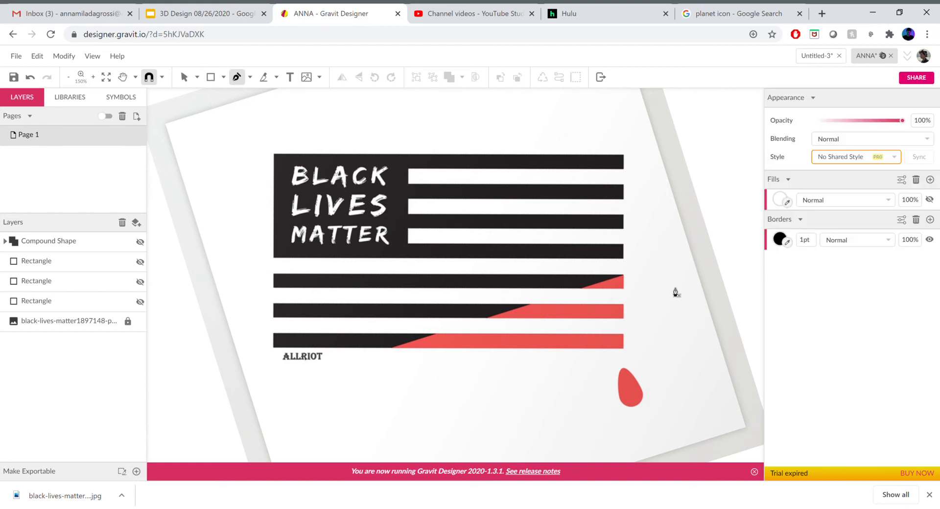
left_click(623, 348)
left_click(624, 275)
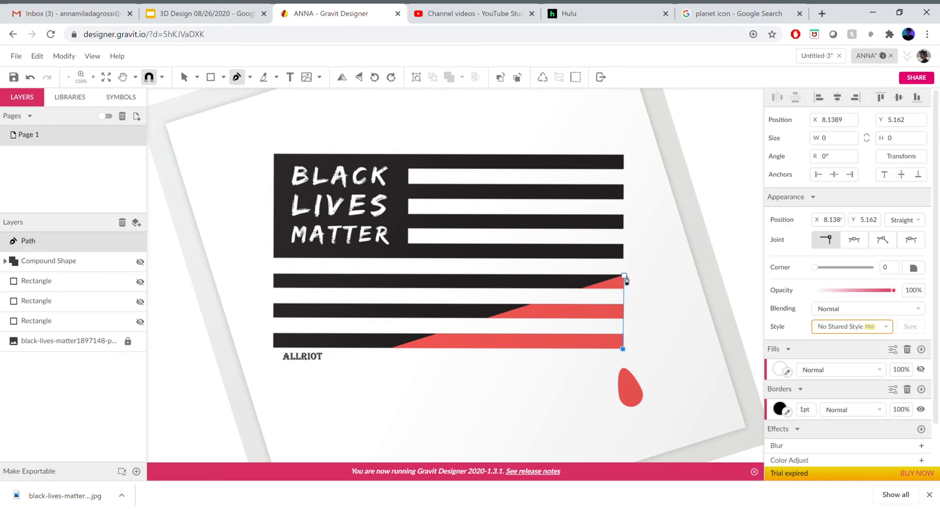
left_click(392, 348)
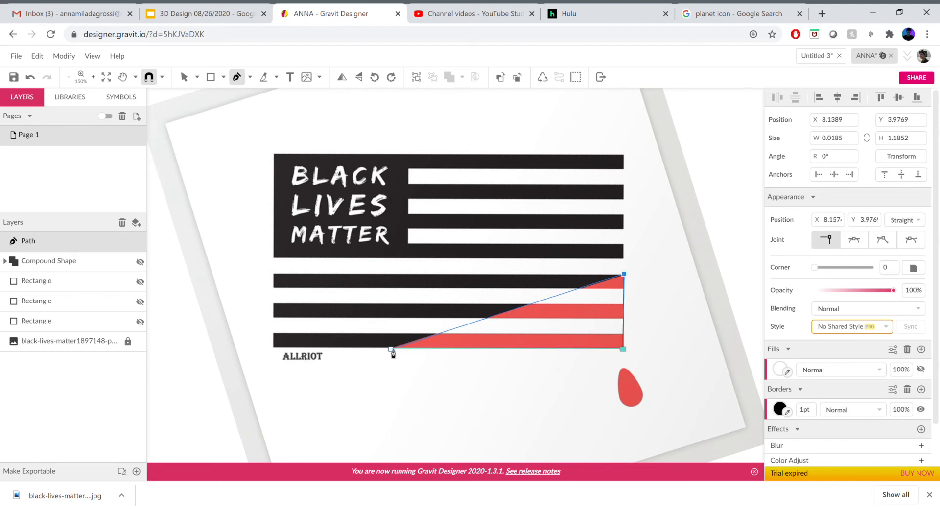
left_click(625, 350)
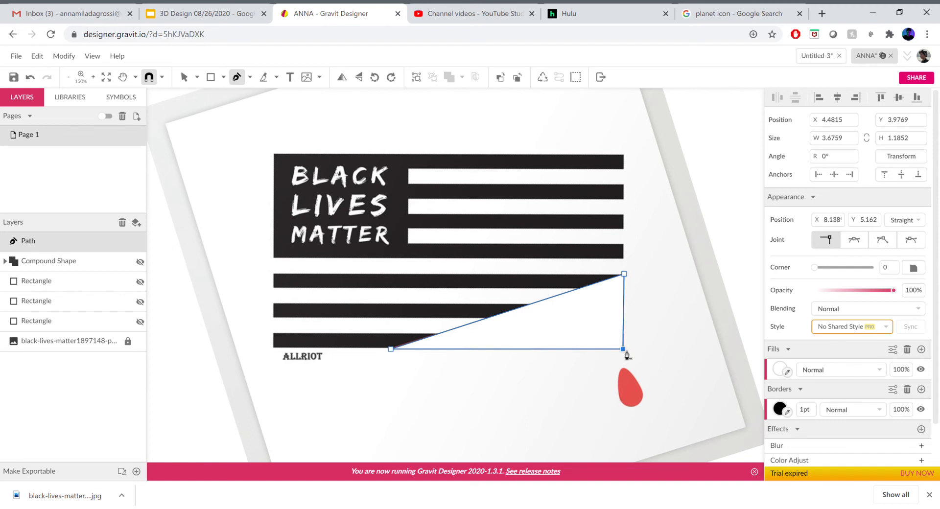
key("Escape")
- Fill the triangle with red #FF0000 and set its border opacity to 0%
left_click(605, 314)
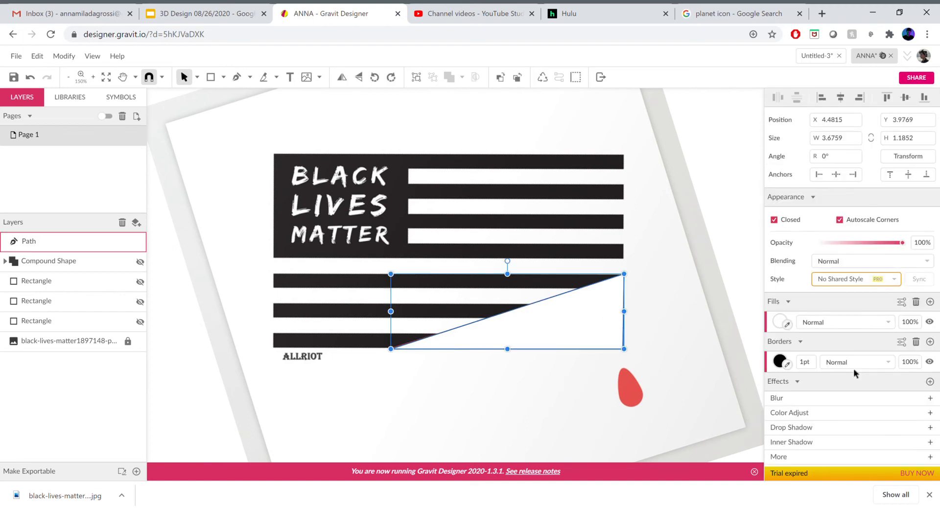
left_click(781, 323)
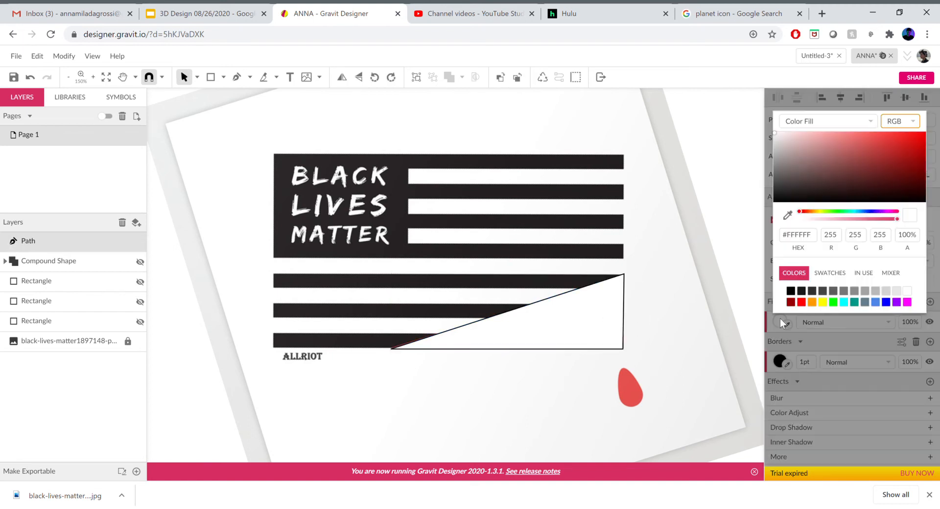
left_click(801, 302)
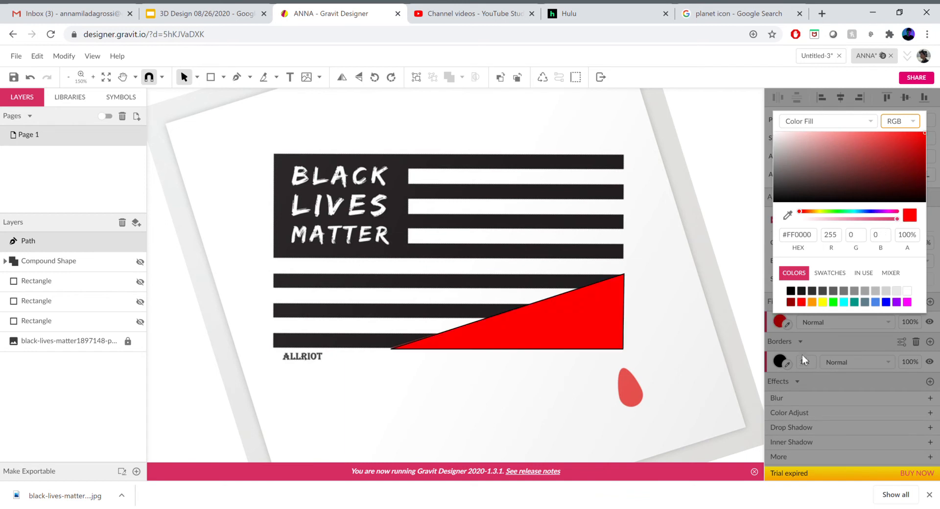
left_click(907, 365)
left_click(910, 364)
type("0")
key("Return")
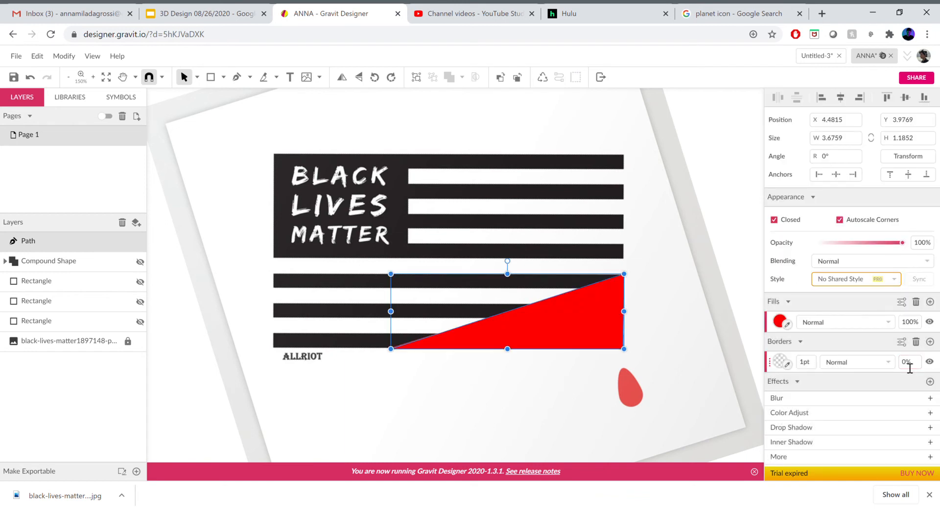
- Mute the triangle's fill to a duller, less saturated red and clear the selection
left_click(780, 322)
left_click_drag(921, 142, 869, 149)
left_click(677, 348)
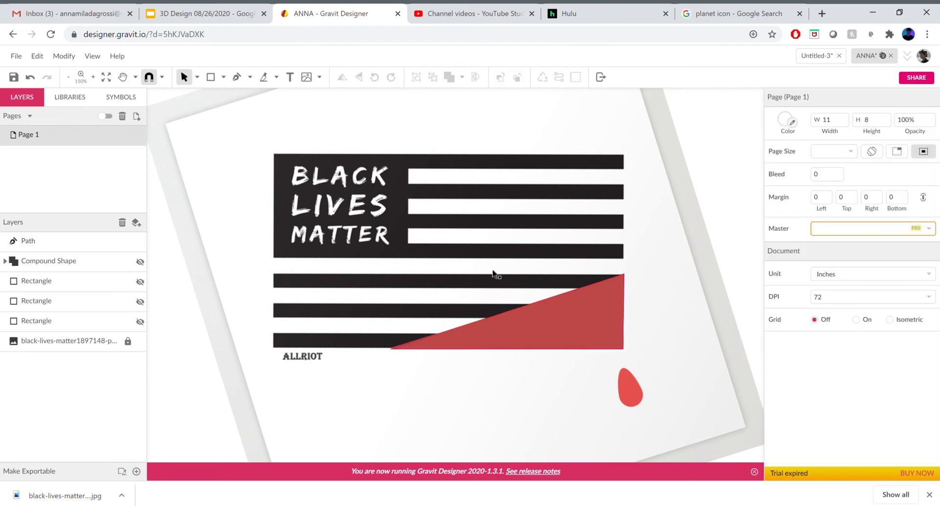
- Trace the red drop below the flag with a closed four-point Pen path, about 0.40 by 0.60 inches
left_click(236, 78)
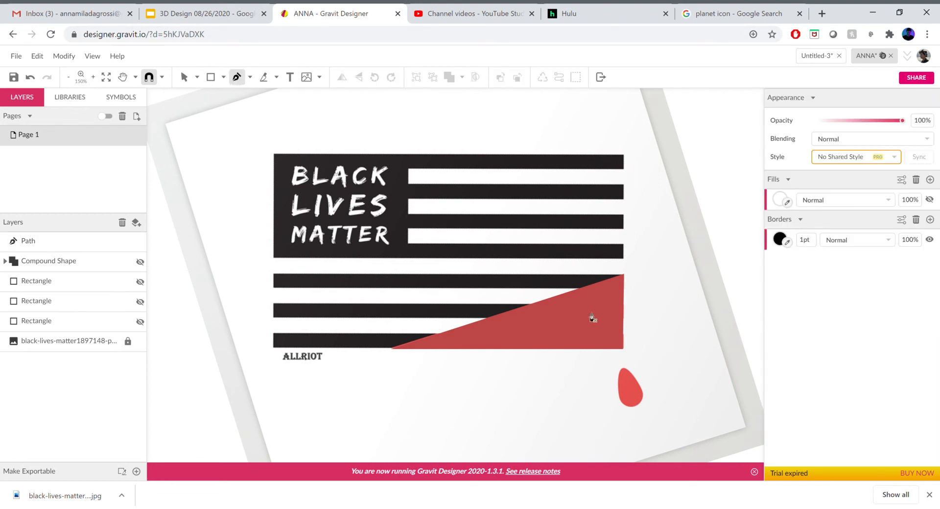
left_click(619, 399)
left_click(619, 399)
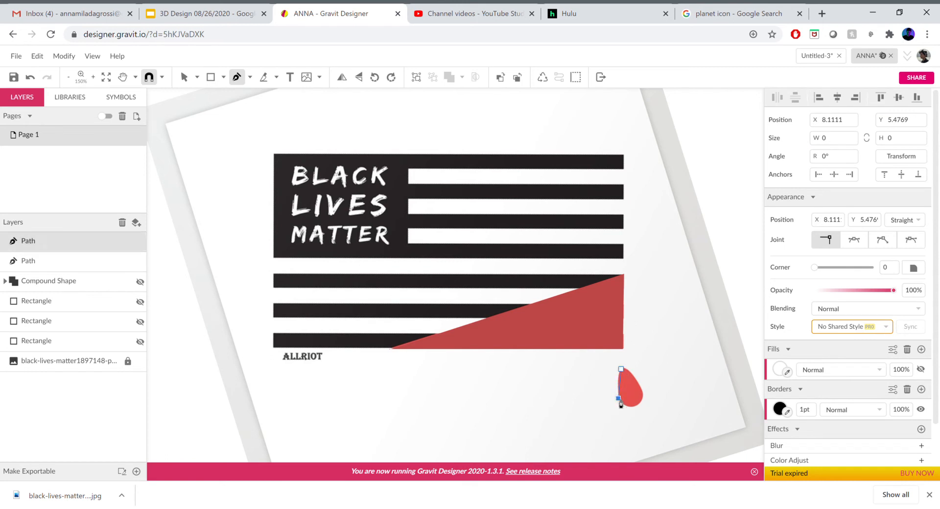
left_click(636, 409)
left_click(645, 393)
left_click(622, 370)
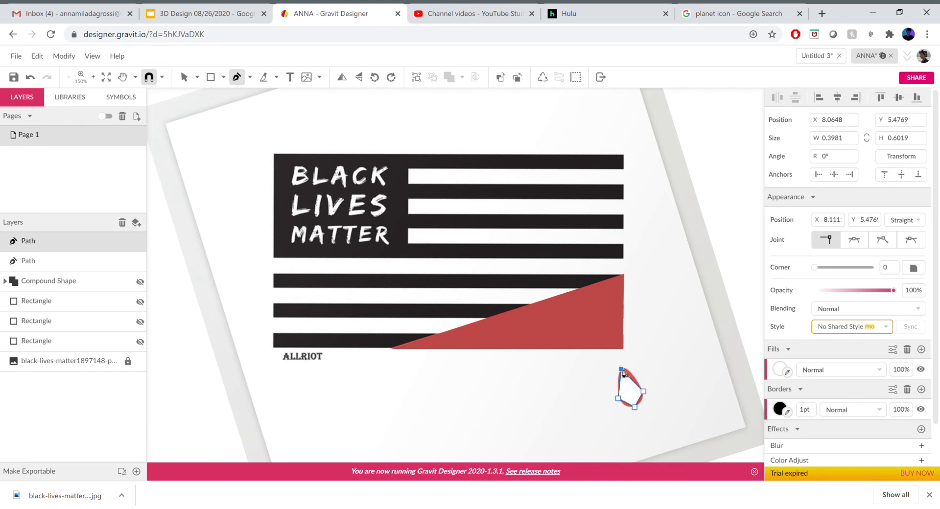
key("F1")
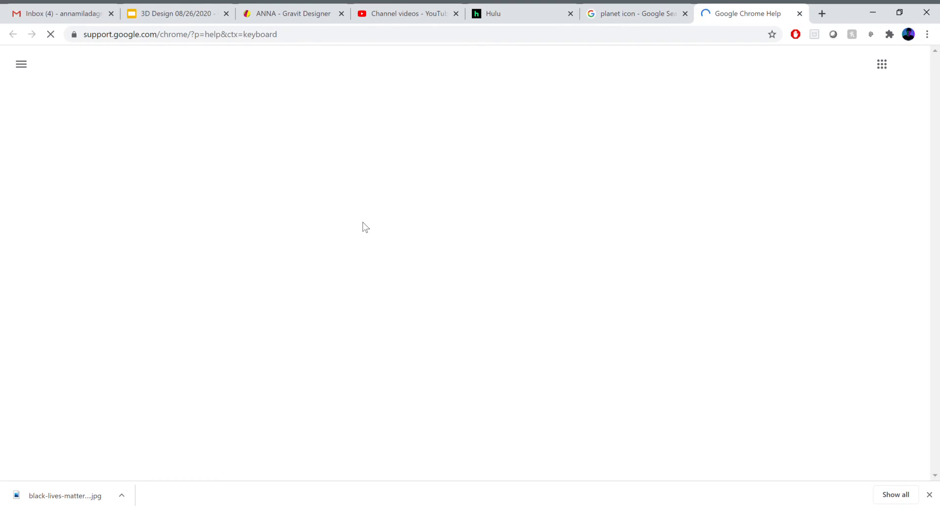
left_click(296, 8)
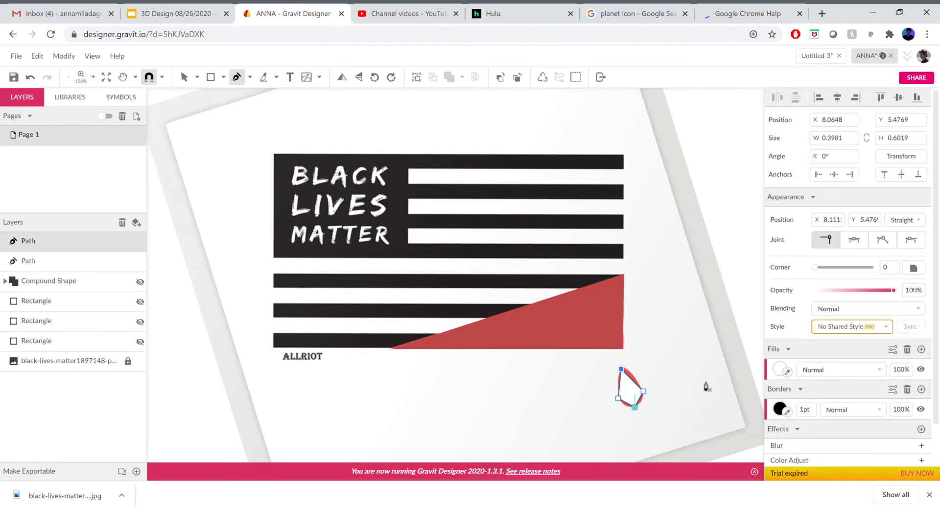
key("Escape")
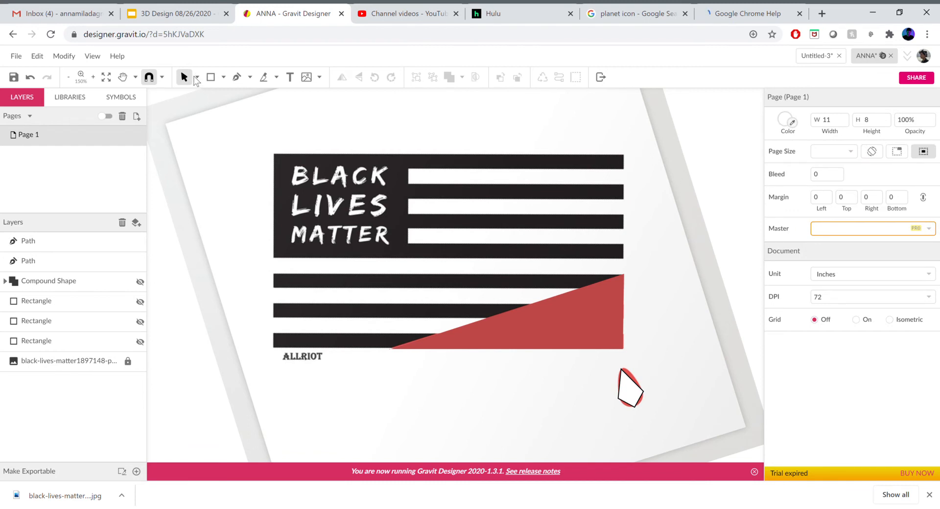
- Convert all four anchor points of the drop outline to mirrored joints so its sides become curves
left_click(197, 77)
left_click(222, 110)
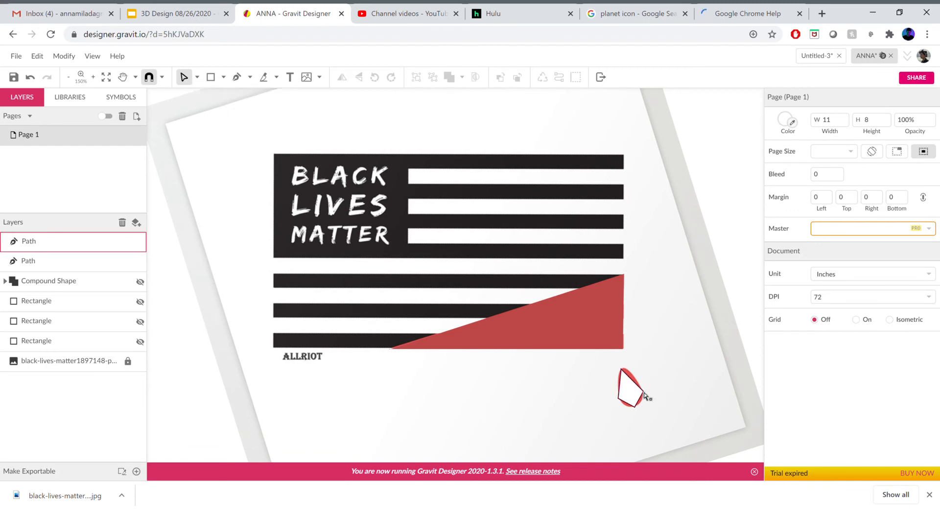
left_click(645, 394)
left_click(643, 392)
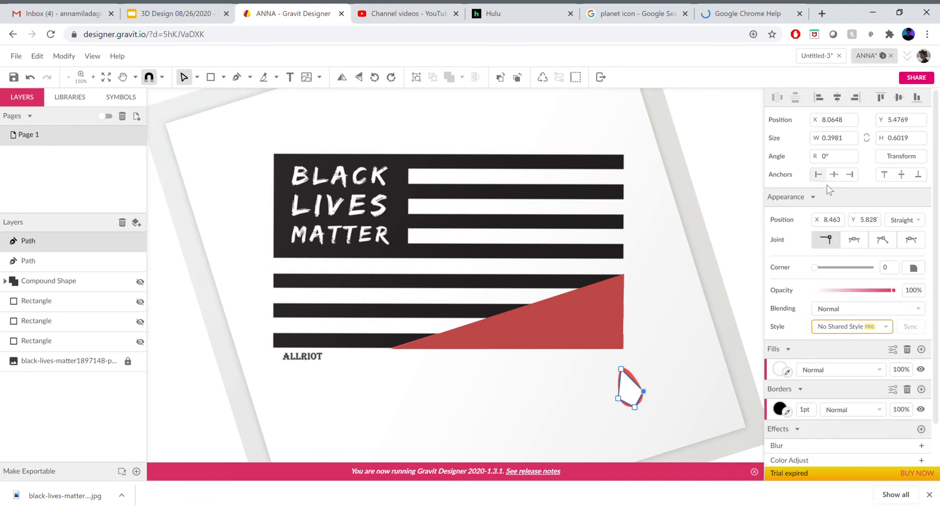
left_click(854, 242)
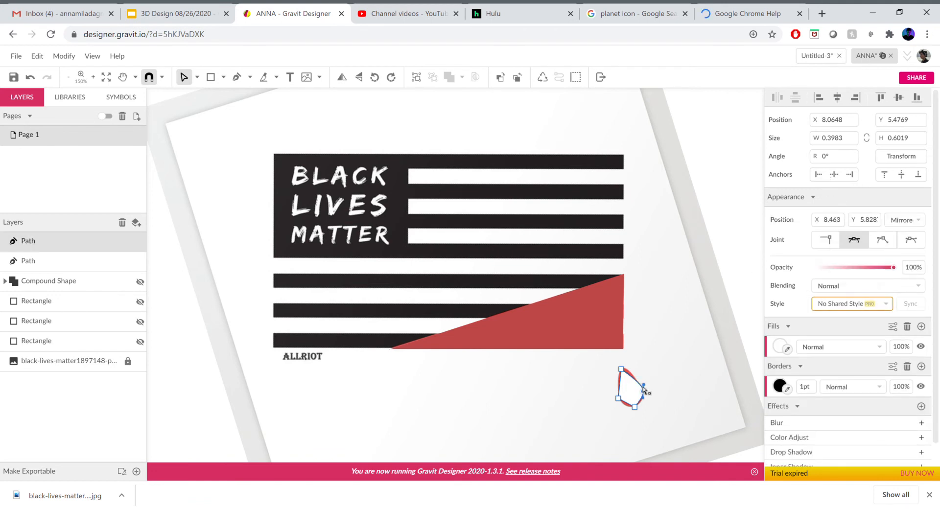
left_click(619, 399)
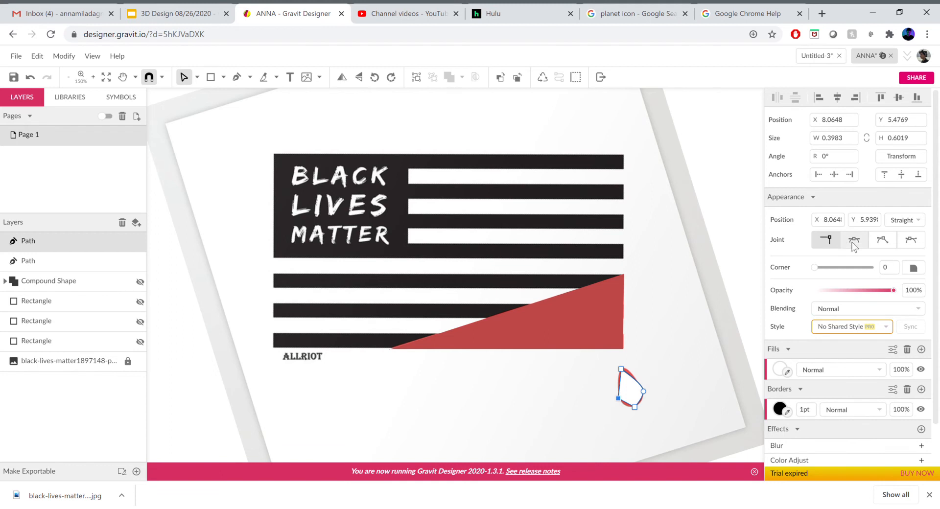
left_click(853, 242)
left_click(634, 408)
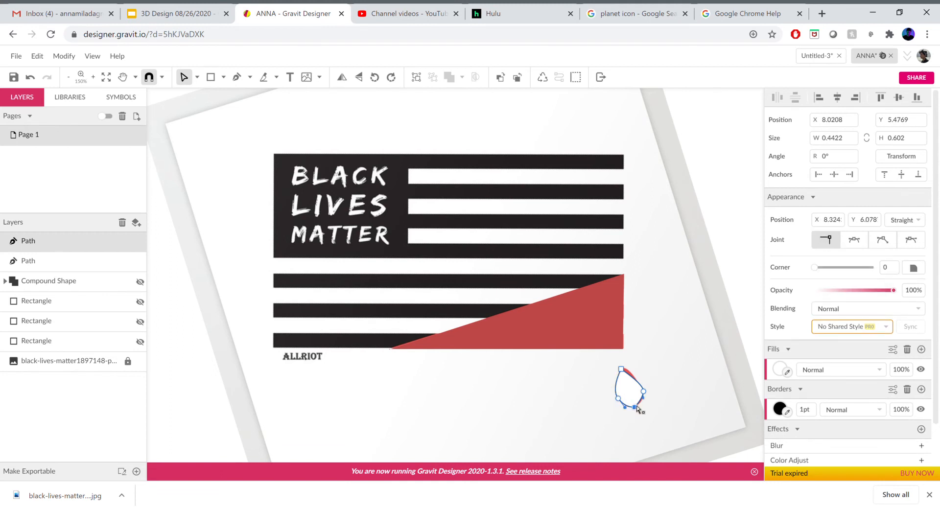
left_click(858, 242)
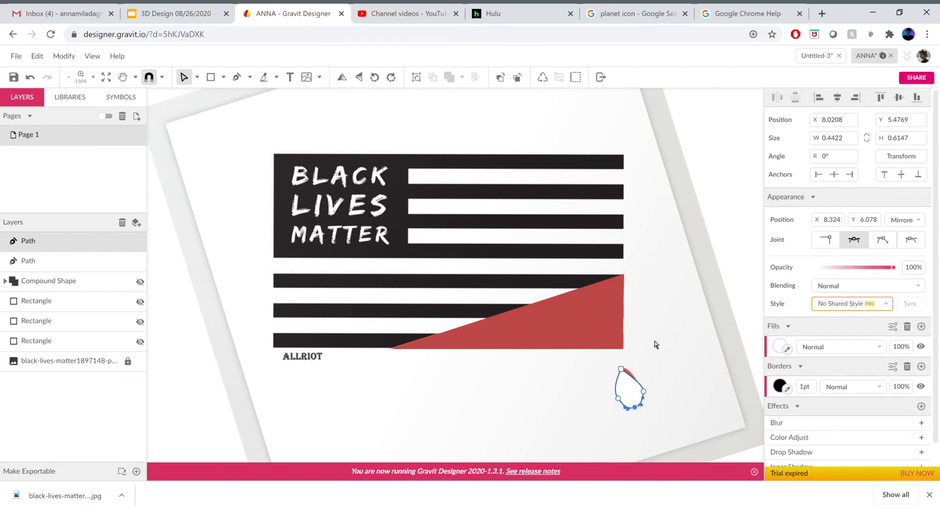
left_click(622, 370)
left_click(855, 240)
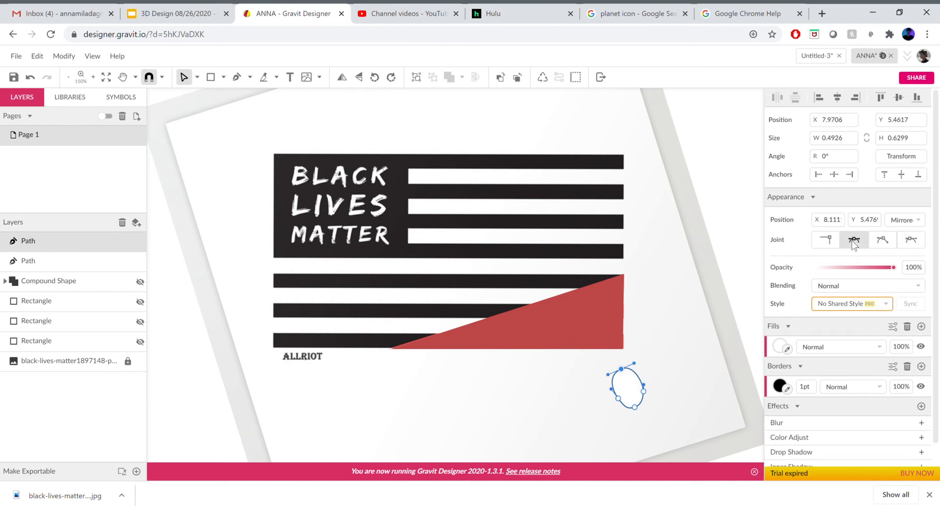
- Shorten the curve handles of the drop outline's top point to narrow the tip
key("ctrl+plus")
key("ctrl+plus")
key("ctrl+plus")
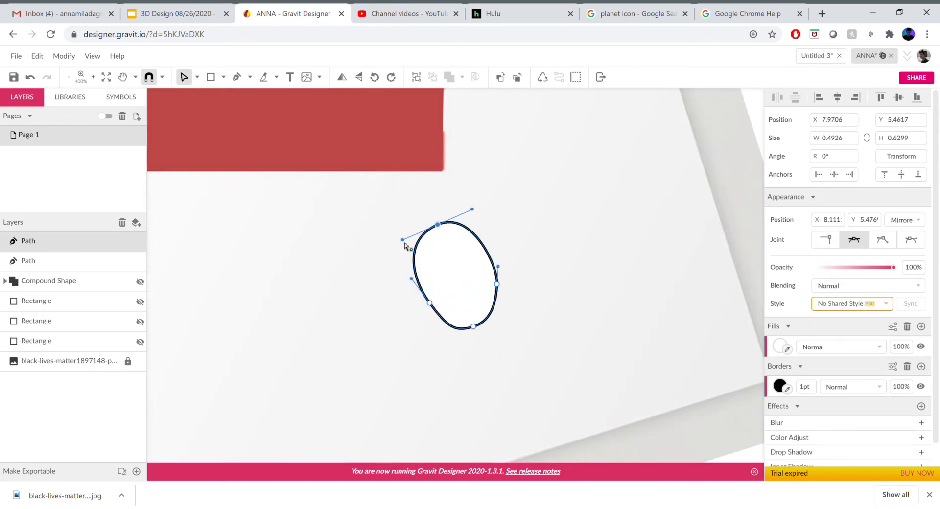
left_click_drag(405, 243, 423, 231)
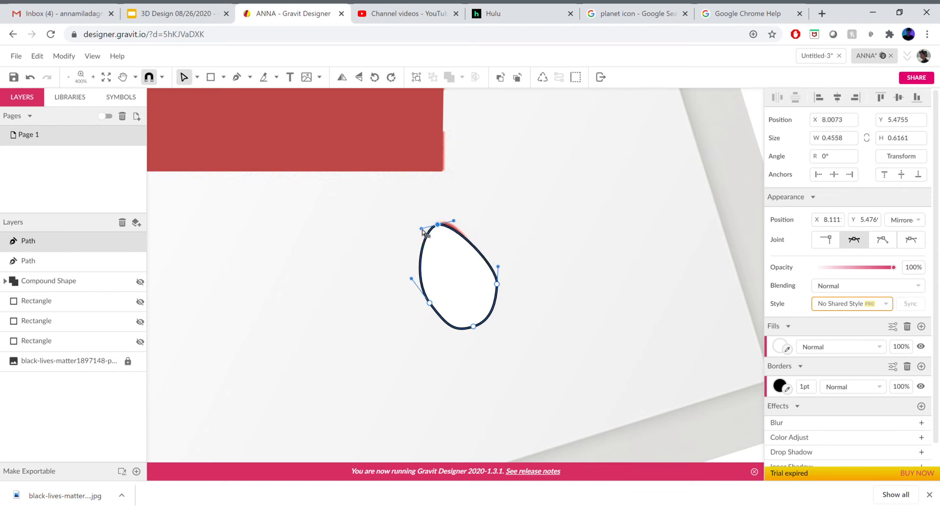
left_click(914, 351)
type("0")
key("Return")
key("ctrl+z")
- Set the drop outline's fill opacity to 0%
left_click_drag(456, 325, 912, 358)
left_click(908, 353)
type("0")
key("Return")
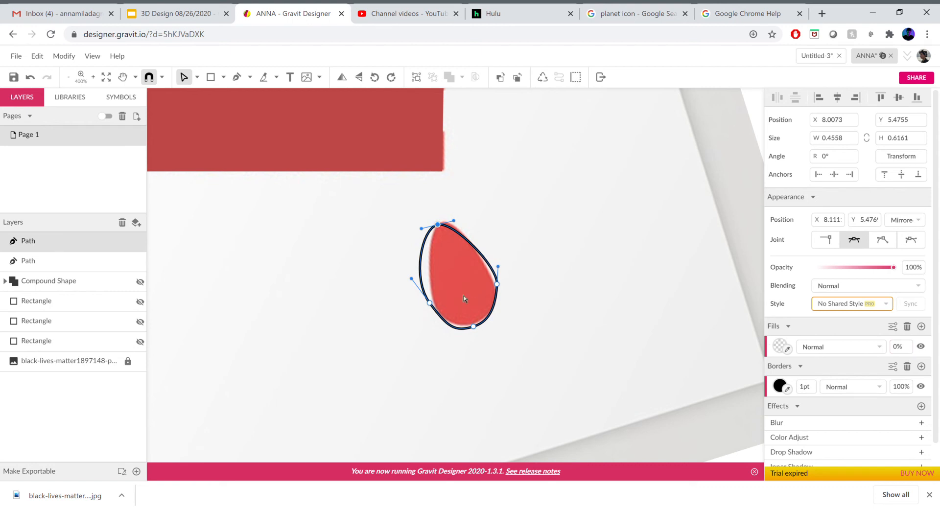
- Adjust the curve handles of the drop outline's lower-left point to follow the red drop's left side
left_click(430, 304)
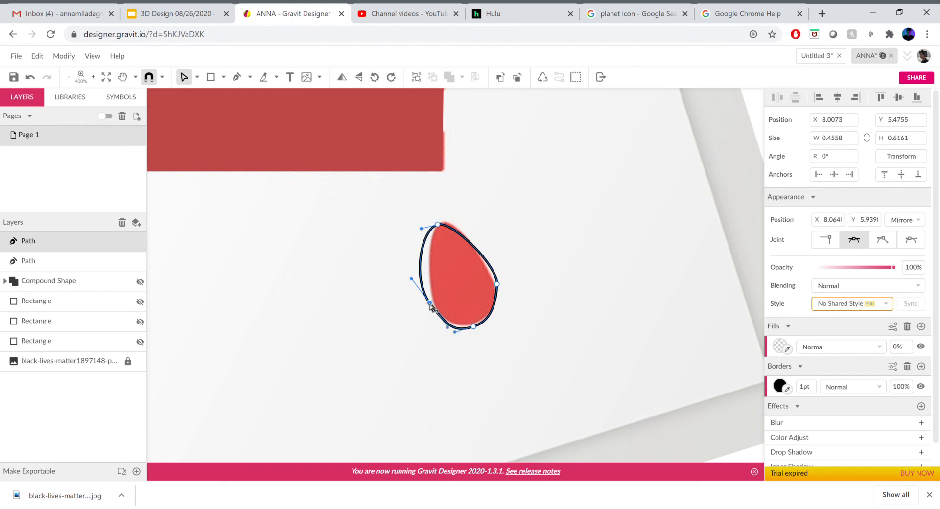
left_click(413, 278)
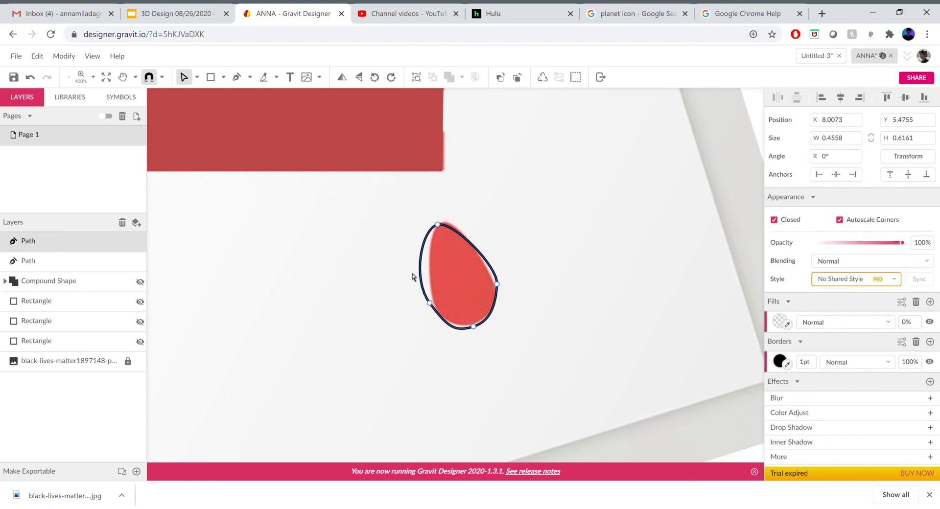
left_click(430, 303)
left_click_drag(412, 280, 427, 271)
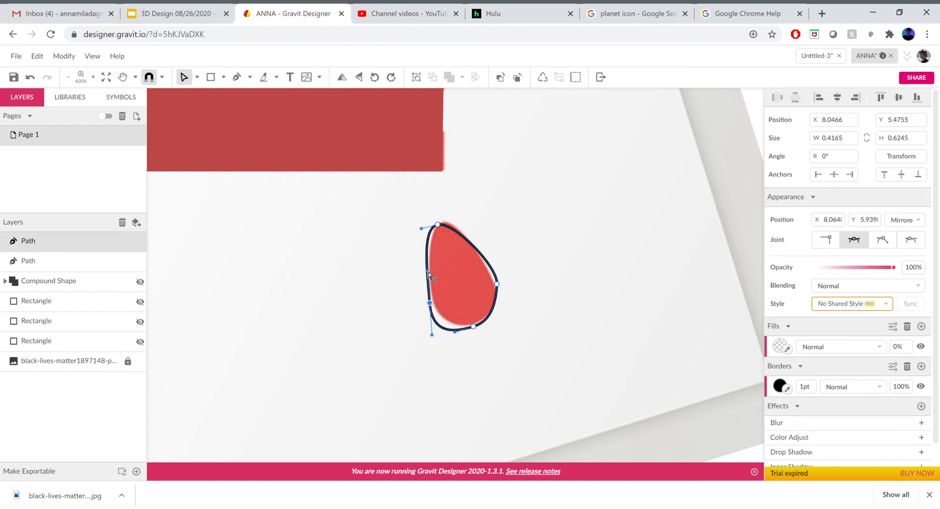
left_click_drag(432, 334, 442, 327)
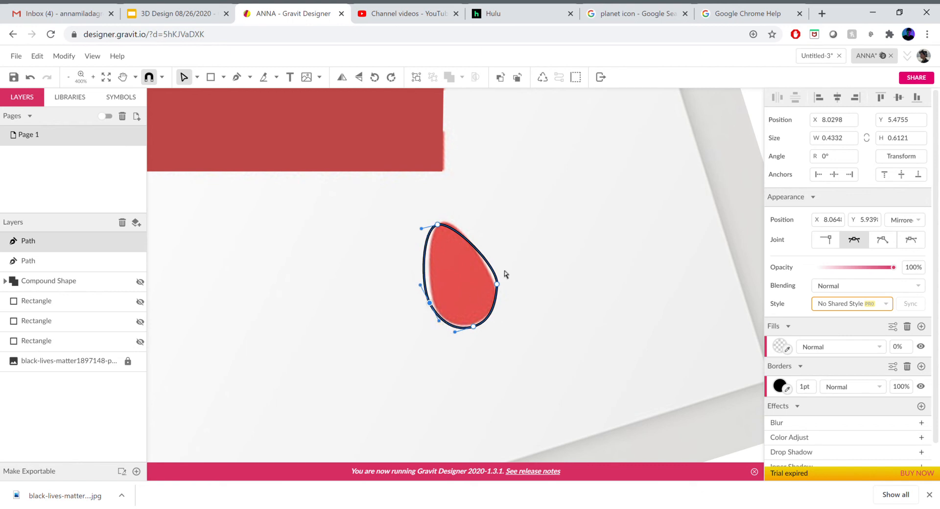
- Reshape the drop outline's right curve and raise its top point slightly to enclose the red drop's tip
left_click(498, 284)
left_click_drag(497, 268, 492, 258)
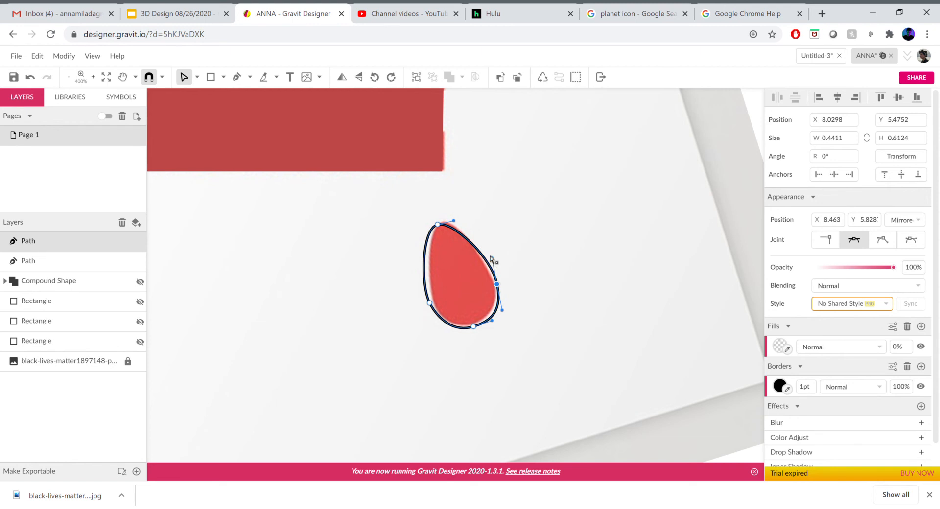
left_click_drag(438, 226, 438, 221)
left_click(507, 347)
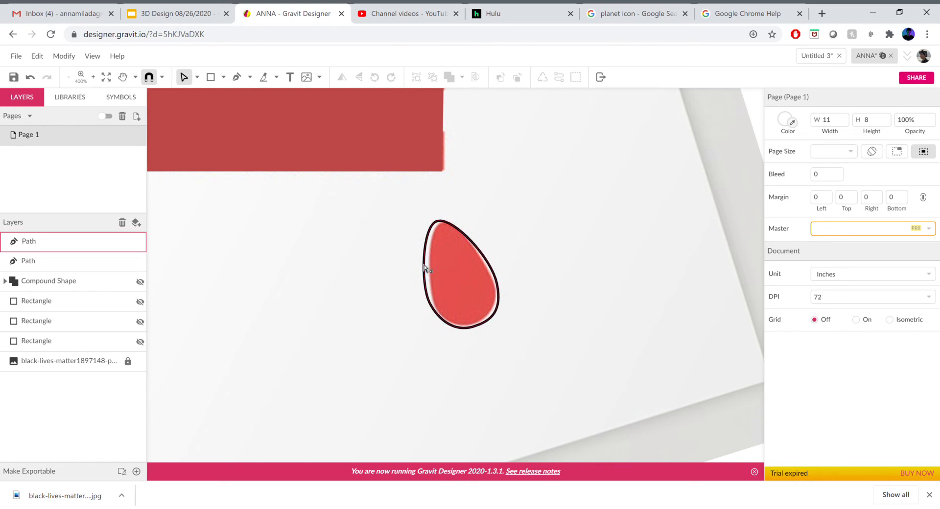
- Move the drop outline's lower-left point slightly inward and refine its handles to tighten the left curve
left_click(440, 217)
left_click(431, 303)
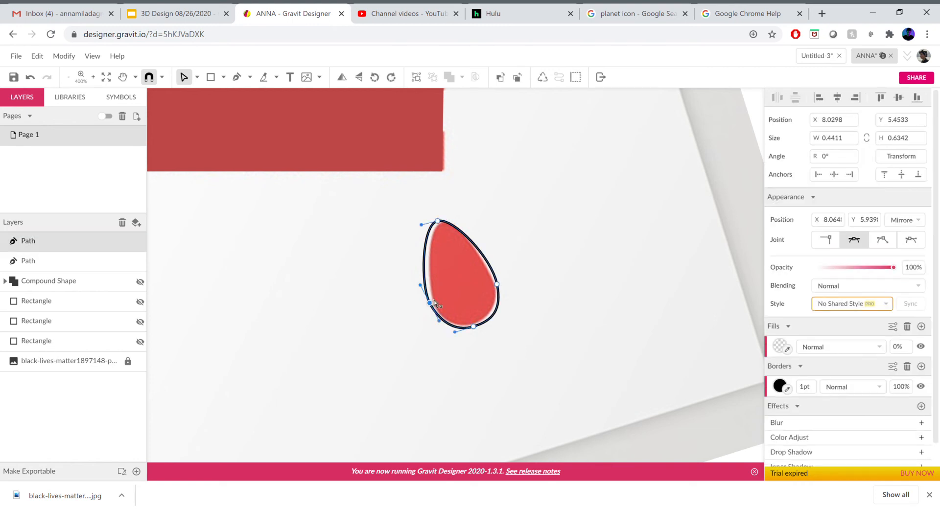
left_click_drag(434, 302, 428, 287)
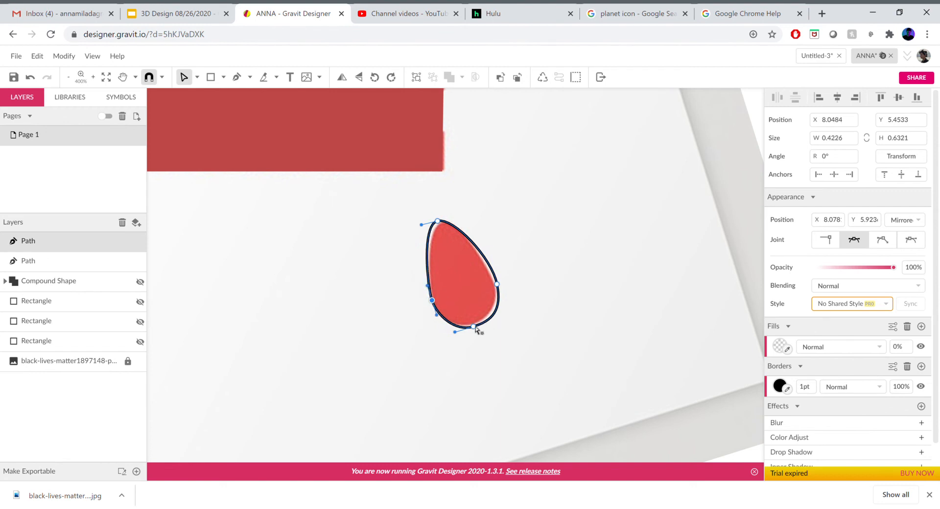
- Refine the handles of the drop outline's right point to fit the red drop, and clear the selection
left_click(474, 328)
left_click_drag(503, 314, 498, 313)
left_click(498, 285)
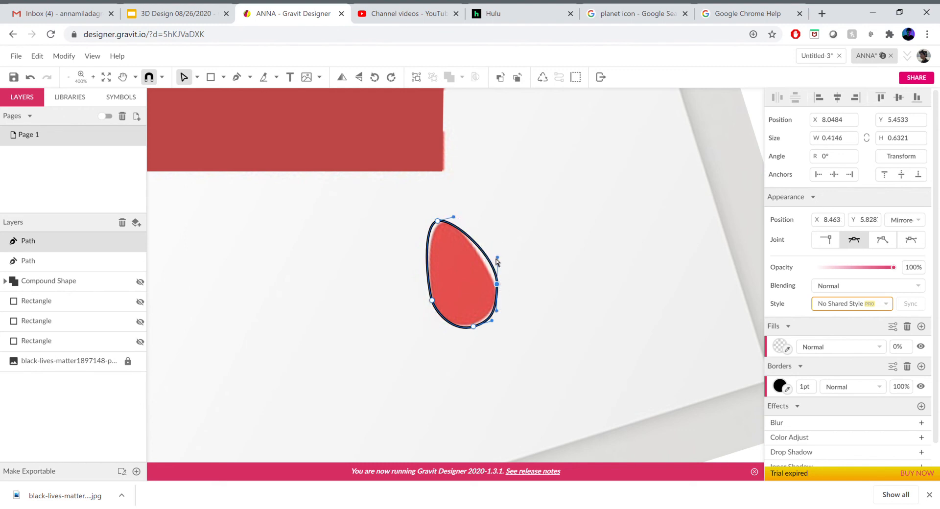
left_click_drag(497, 258, 491, 263)
left_click(541, 273)
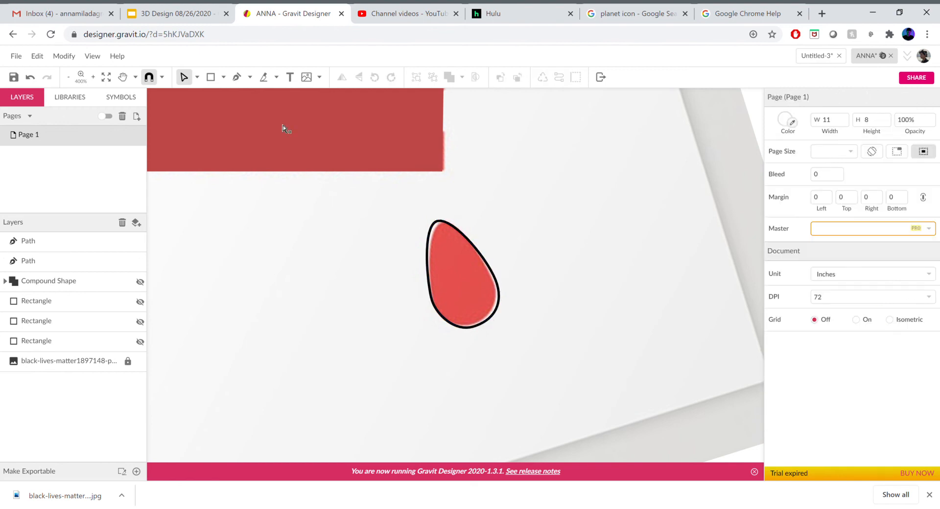
- Fill the drop path with the red sampled from the triangular section, #BF4747
left_click(197, 77)
left_click(208, 96)
left_click(482, 256)
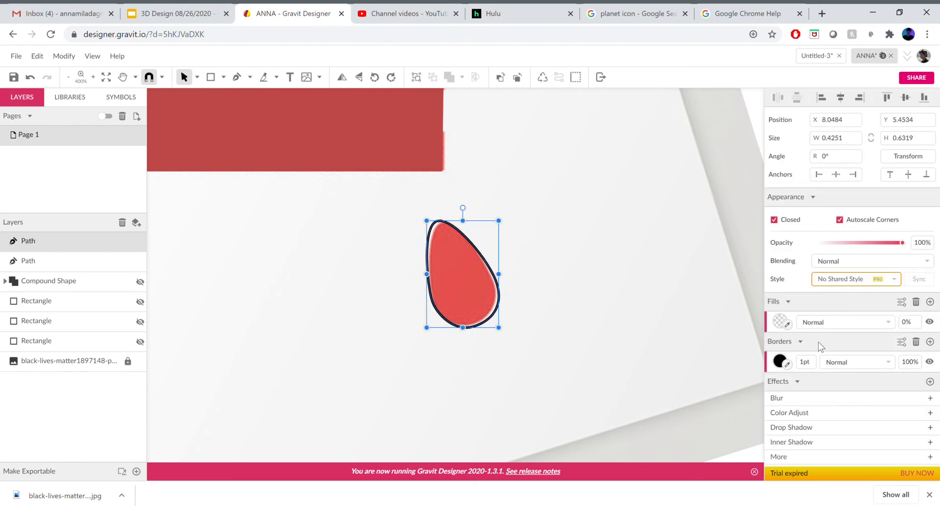
left_click(788, 325)
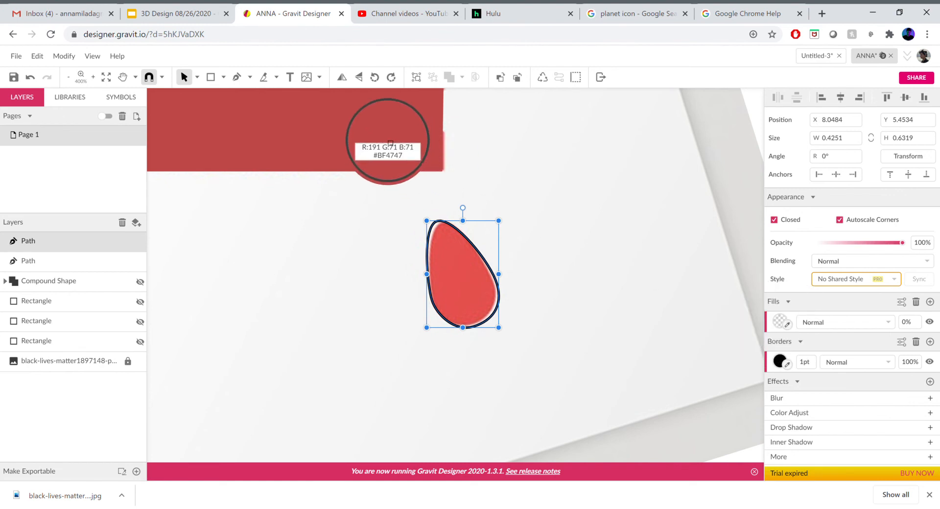
left_click(391, 144)
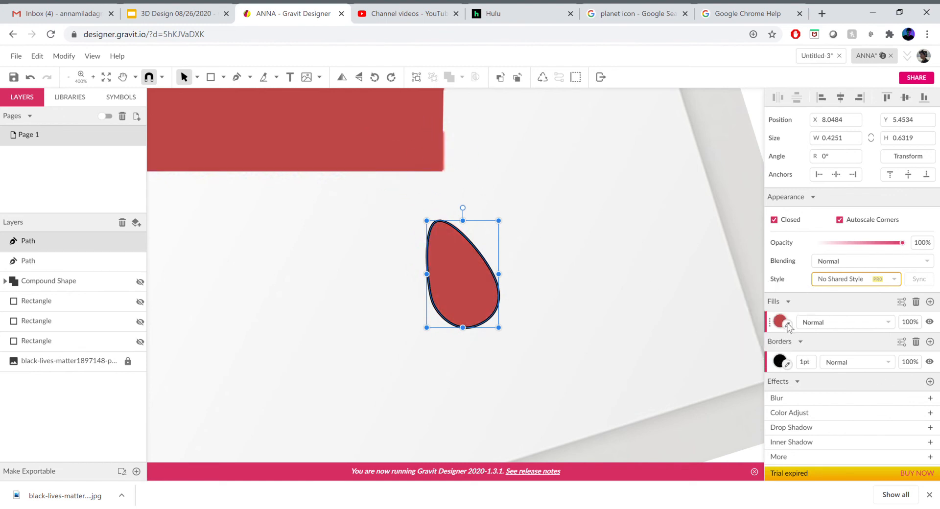
- Set the drop path's border opacity to 0% and clear the selection
left_click(912, 363)
type("0")
key("Return")
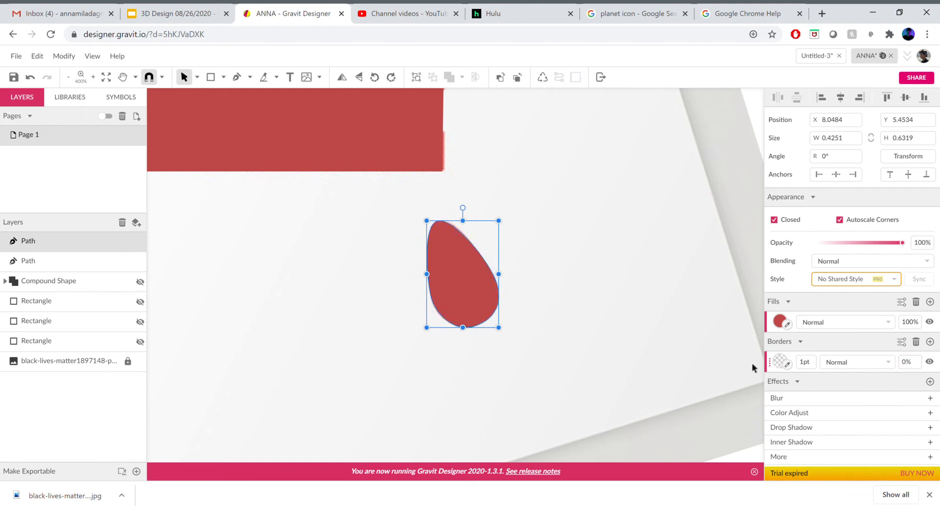
left_click(611, 369)
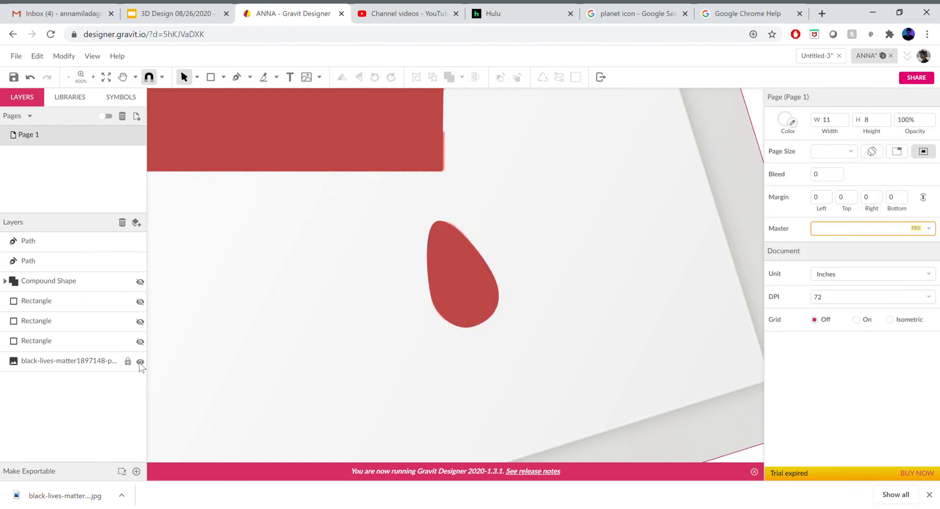
- Hide the reference image and show the compound shape and the three stripe rectangles
left_click(140, 362)
key("ctrl+0")
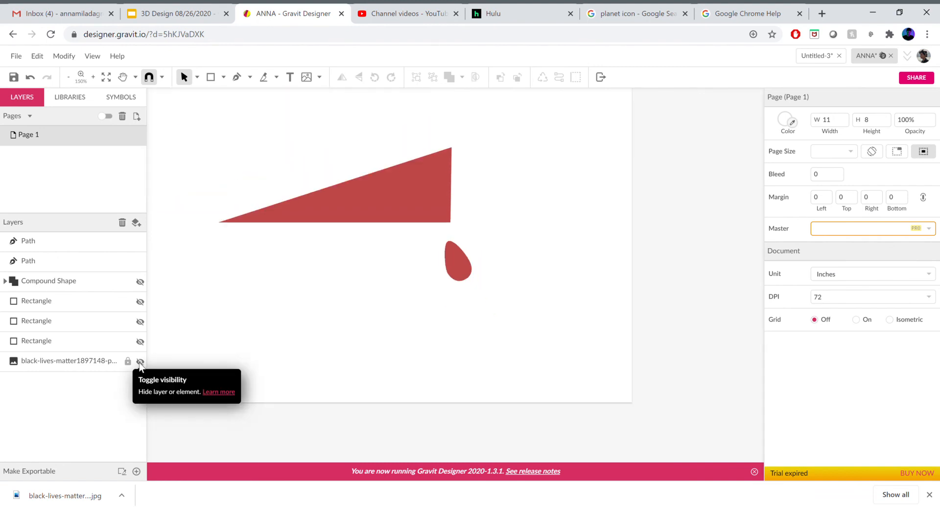
key("ctrl+minus")
key("ctrl+minus")
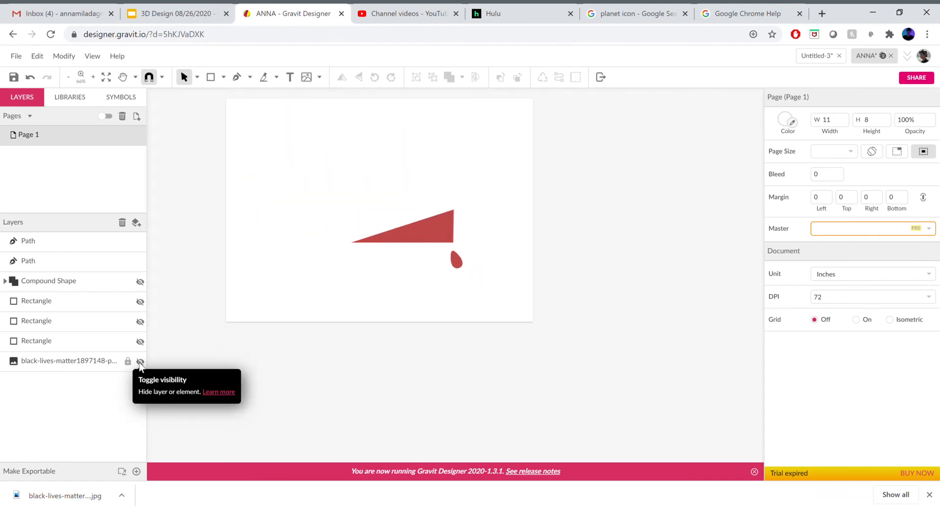
left_click(141, 282)
left_click(140, 301)
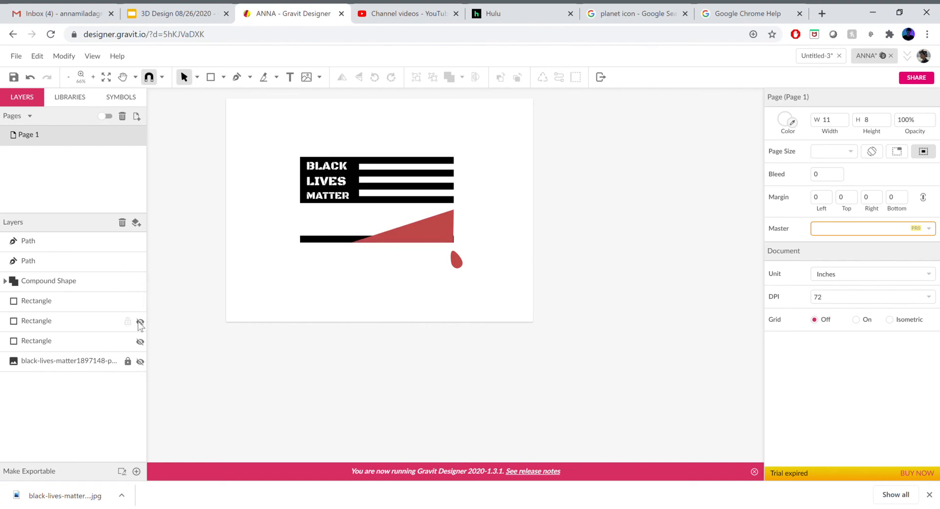
left_click(140, 322)
left_click(140, 342)
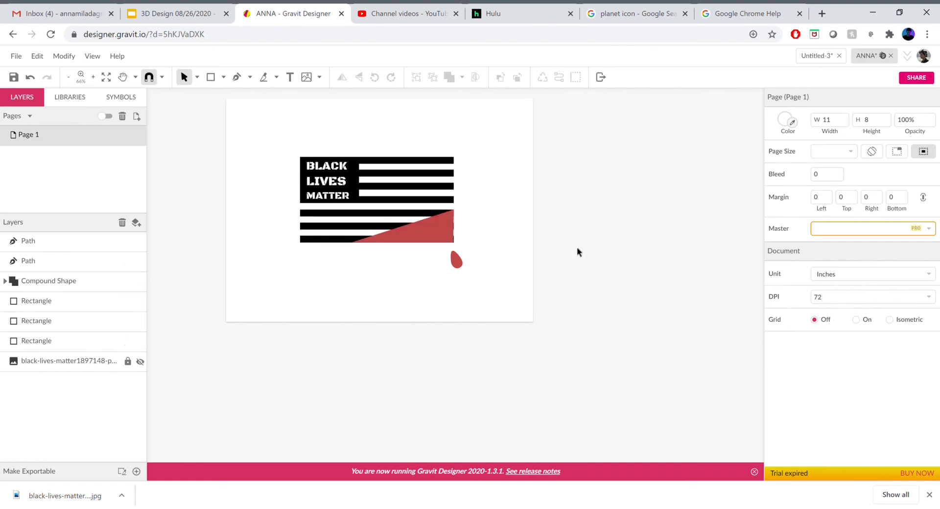
- Shift the red triangular section slightly right to X 4.4954 so it covers the stripes' right ends
key("ctrl+plus")
key("ctrl+plus")
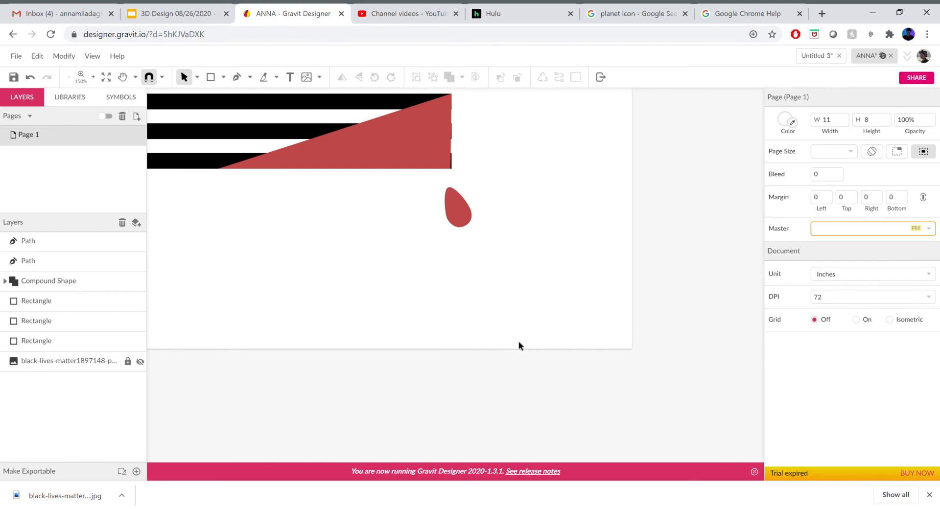
scroll(381, 310, "up", 1)
scroll(381, 310, "up", 5)
scroll(381, 310, "down", 2)
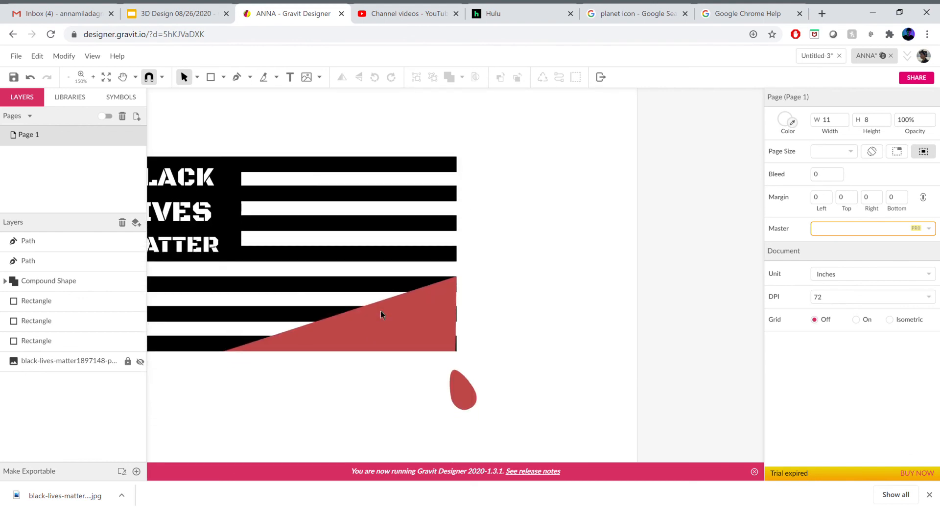
left_click(416, 325)
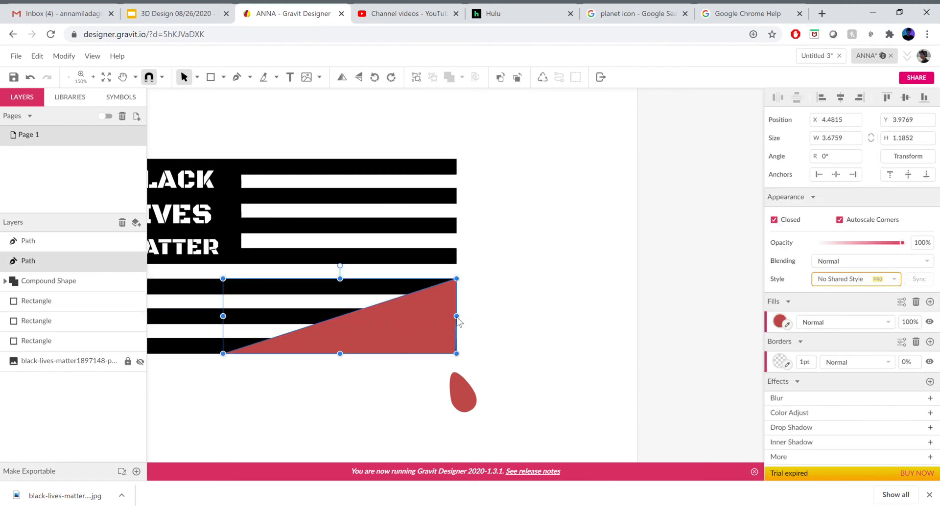
left_click_drag(458, 316, 459, 316)
left_click(468, 326)
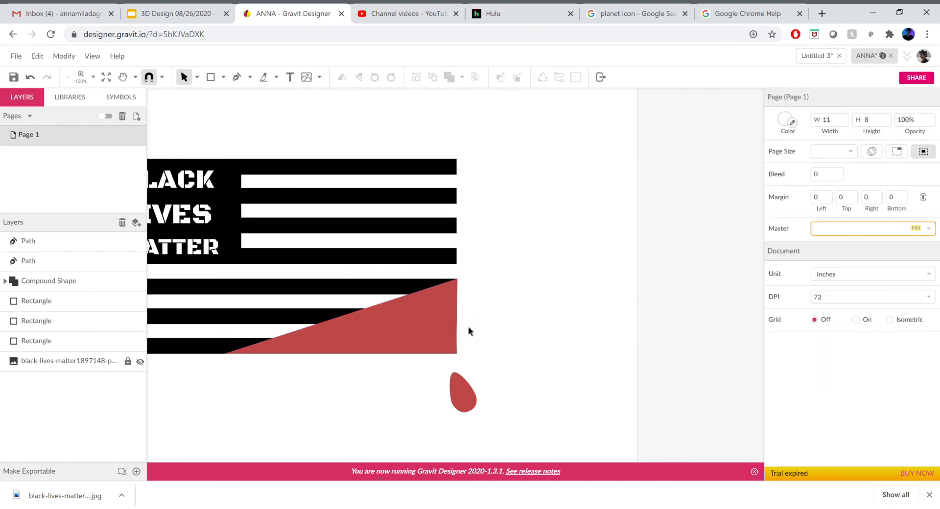
- Try to clip the red triangular section inside all three lower stripes at once, and undo the clip
left_click(371, 330)
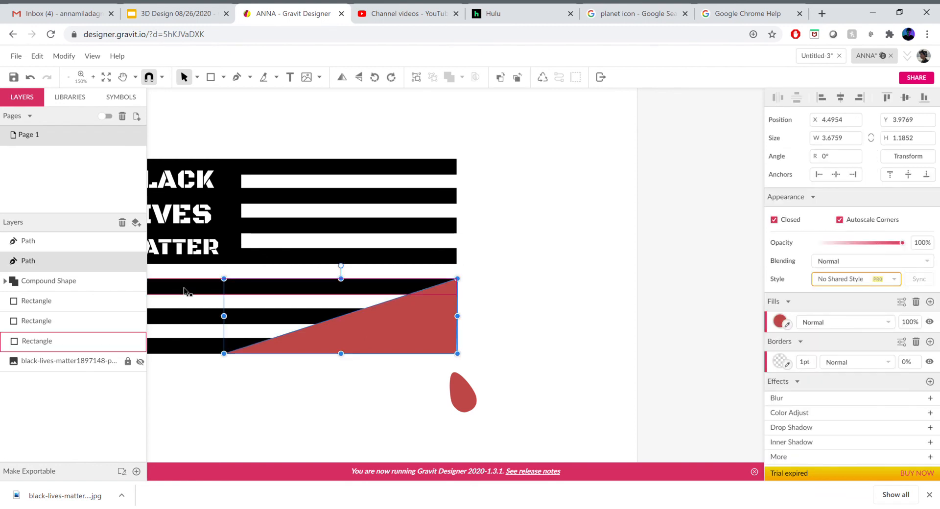
left_click(185, 323, "shift")
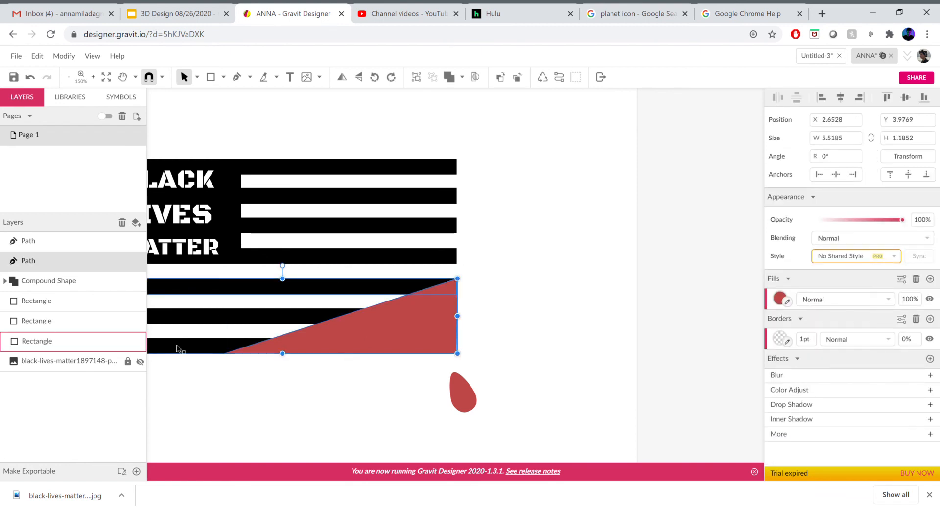
left_click(176, 347, "shift")
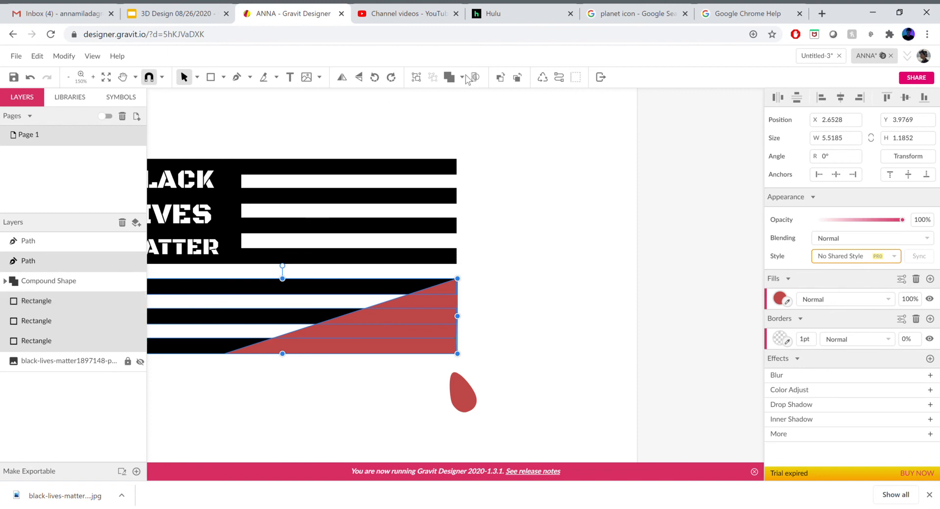
left_click(512, 274)
left_click_drag(498, 271, 275, 360)
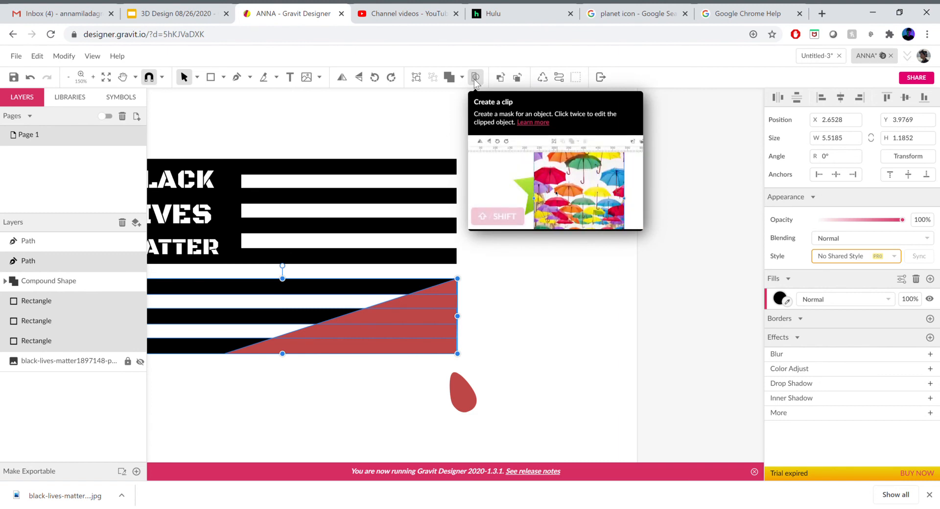
left_click(474, 78)
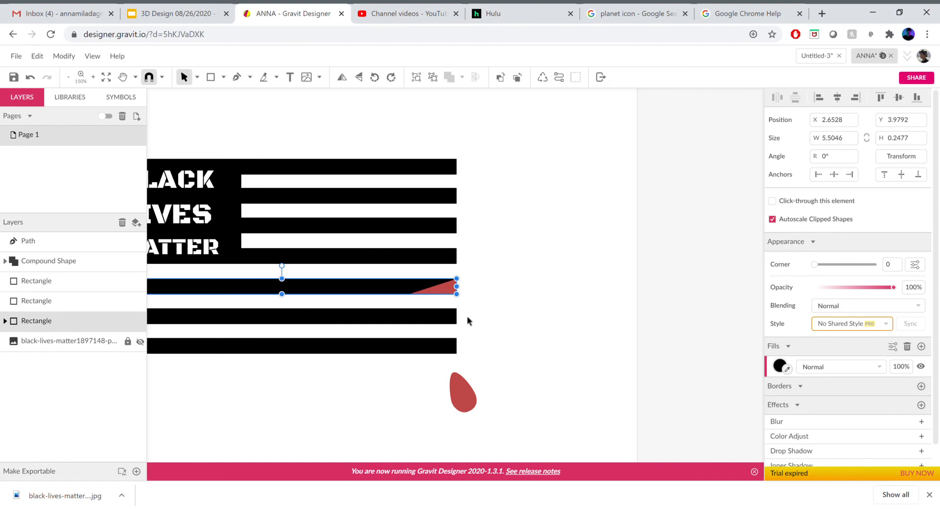
left_click(436, 324)
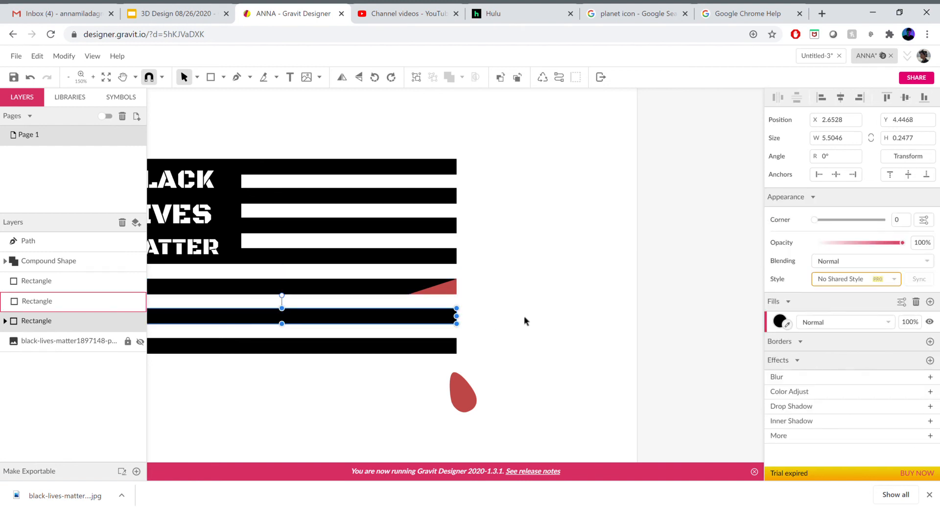
left_click(492, 285)
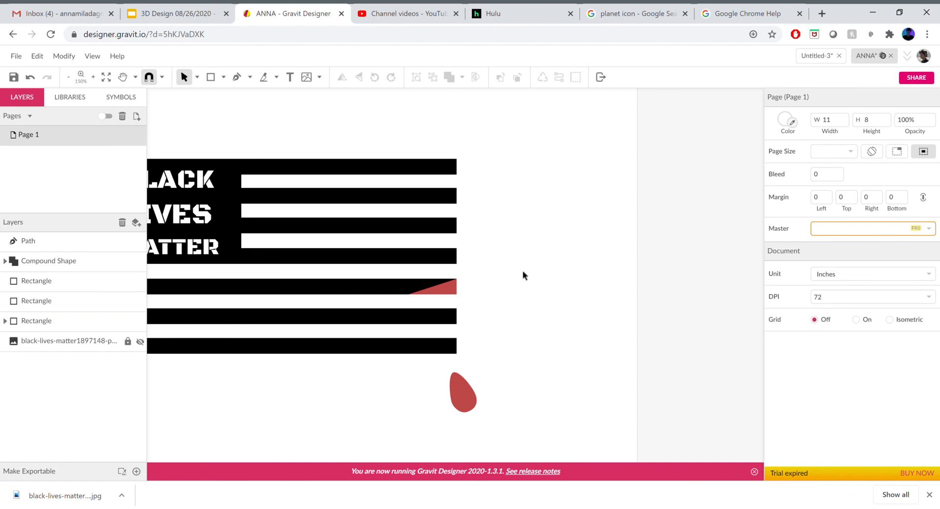
key("ctrl+z")
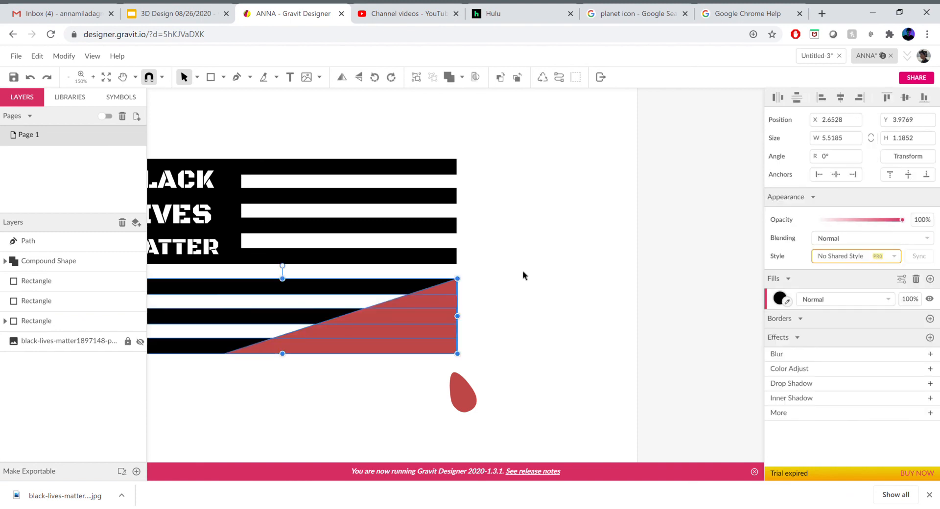
key("ctrl+shift+z")
left_click(566, 299)
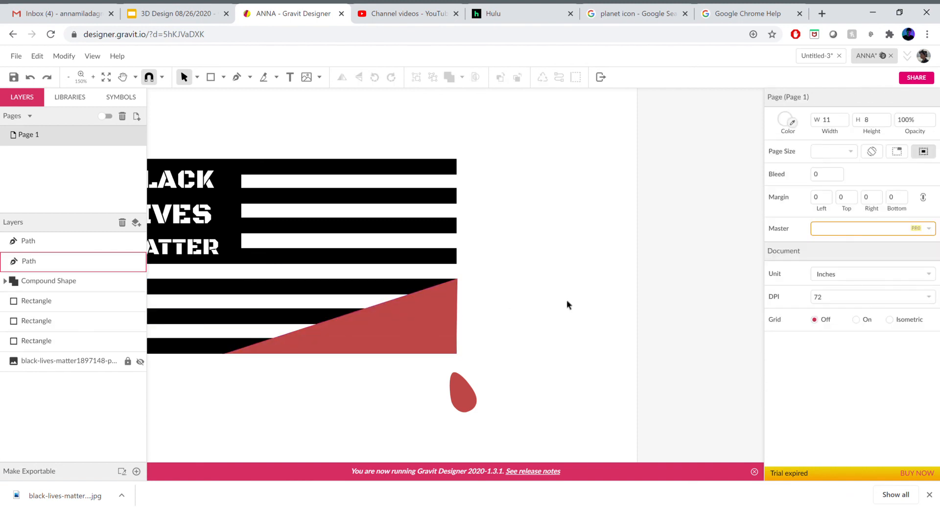
- Copy the red triangular section and clip the original inside the uppermost of the three separate stripes
left_click(412, 310)
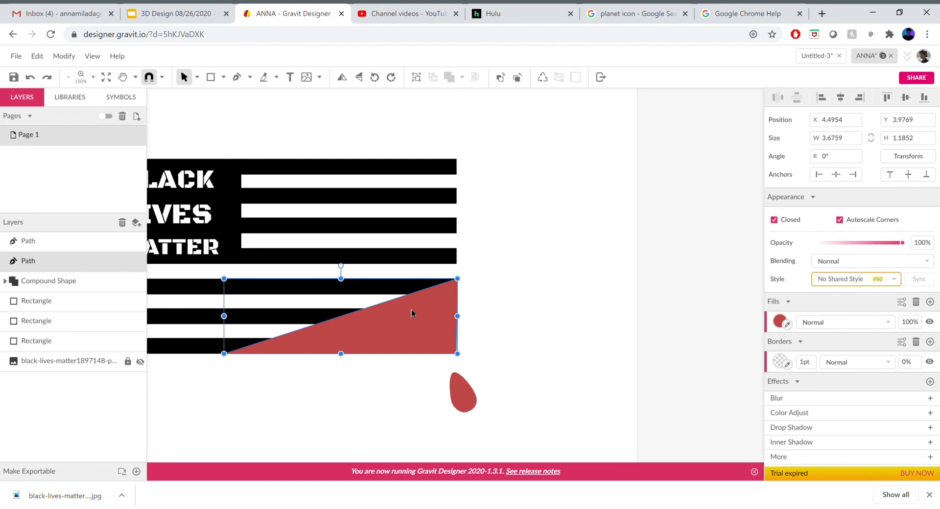
left_click(546, 312)
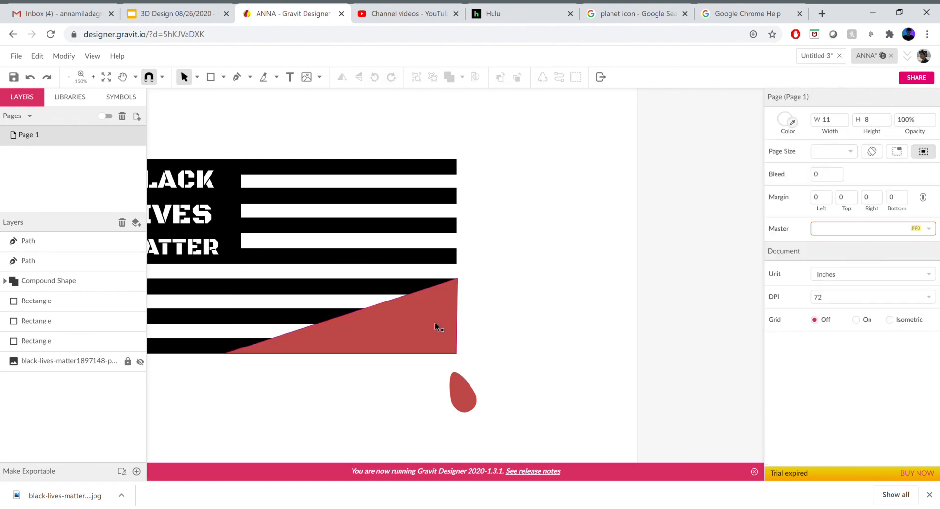
left_click(435, 324)
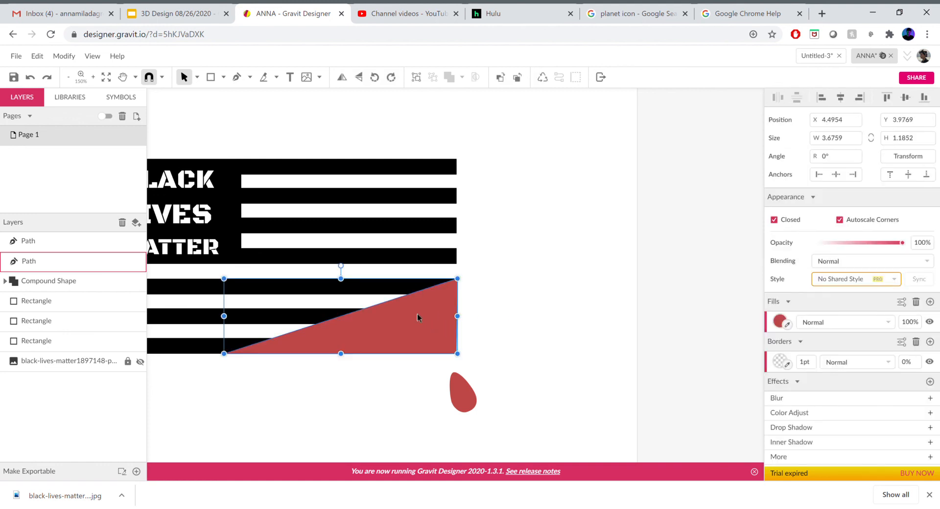
left_click(188, 293, "shift")
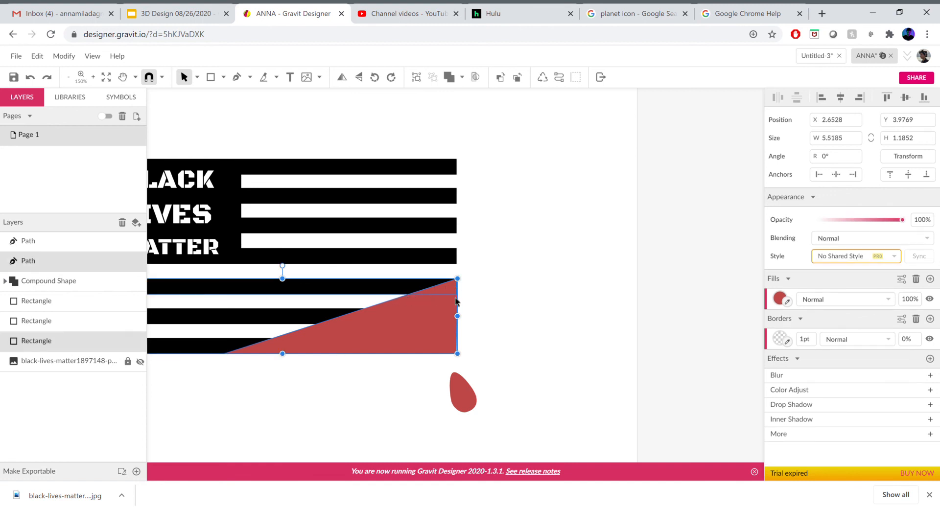
left_click(476, 77)
left_click(495, 294)
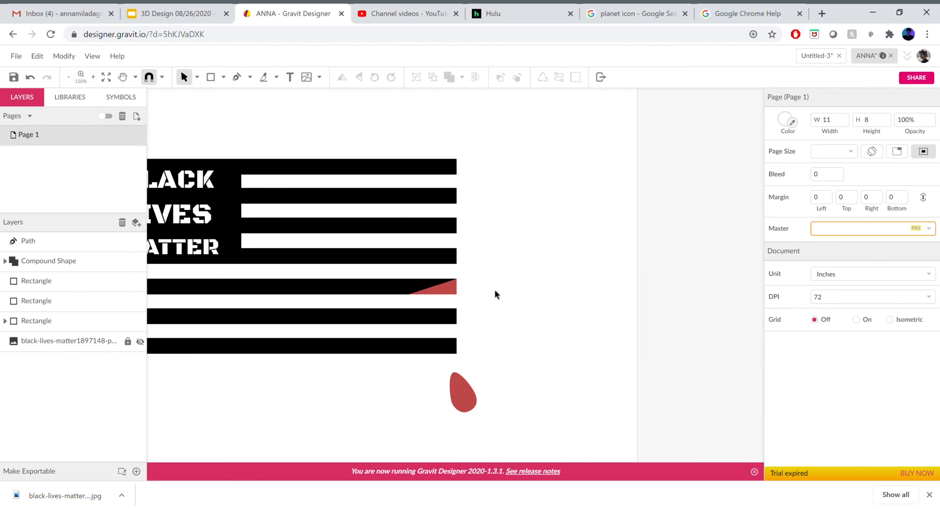
- Paste a copy of the red triangular section in place and clip it inside the middle separate stripe
key("ctrl+v")
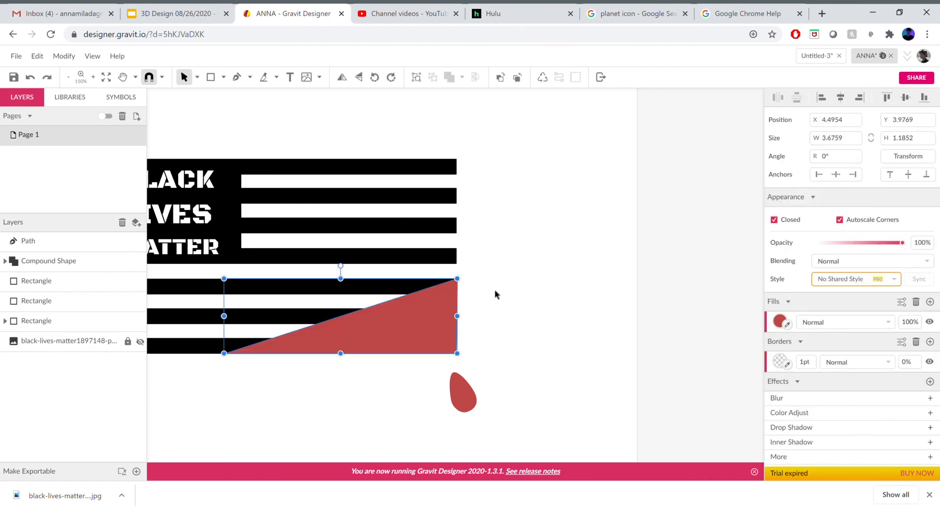
left_click(189, 322, "shift")
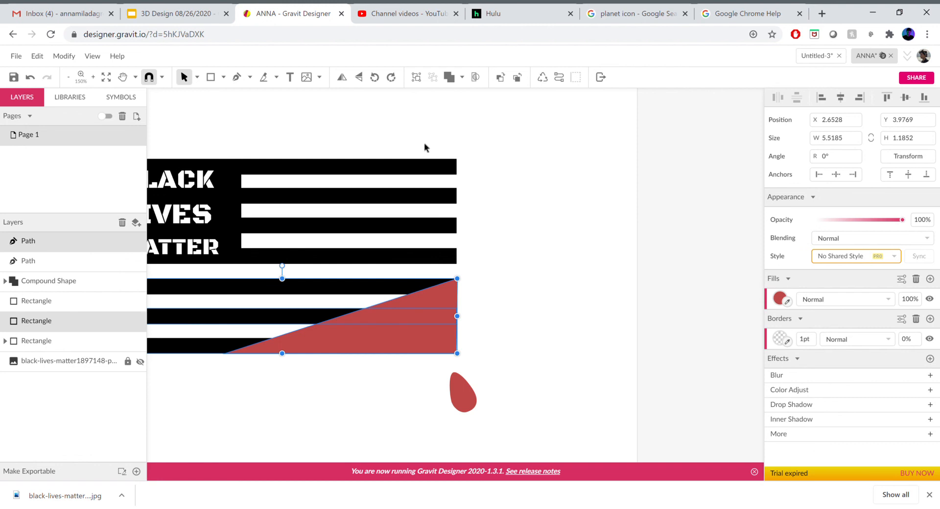
left_click(480, 77)
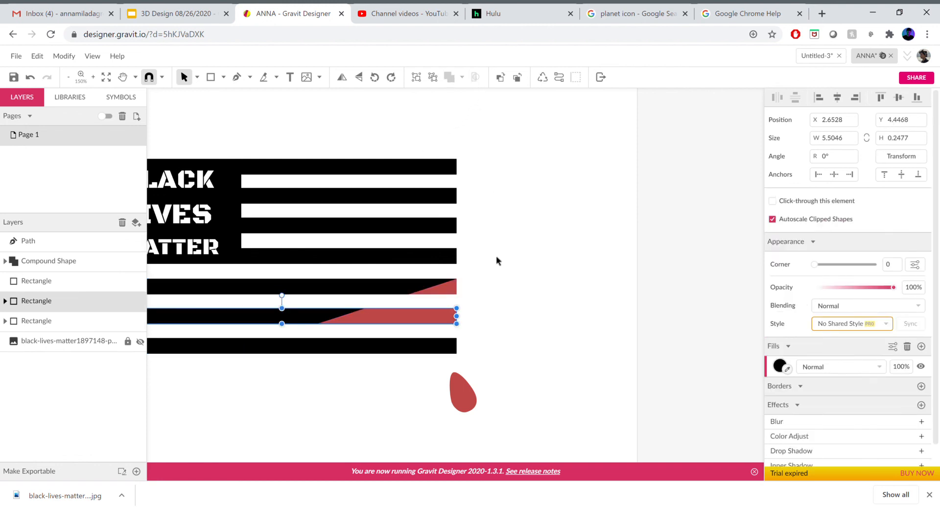
left_click(506, 342)
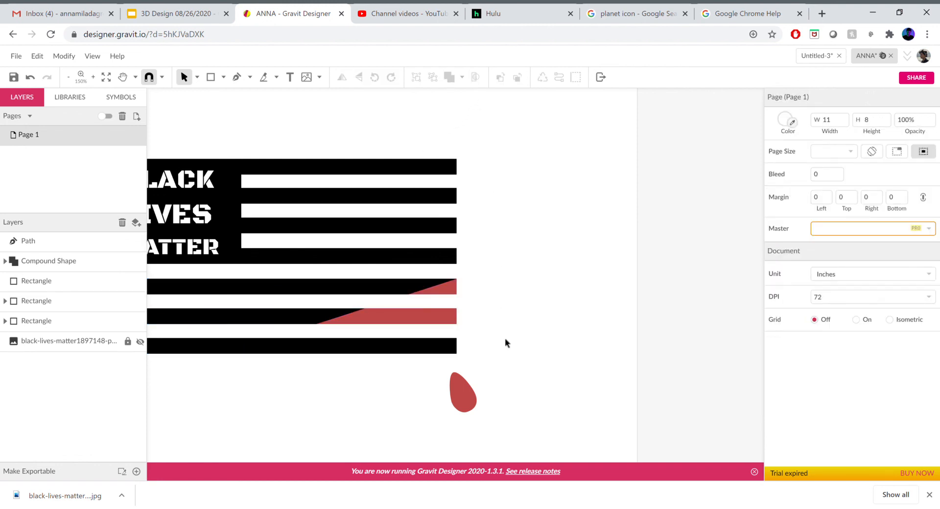
- Place another copy of the red triangular section and clip it inside the bottom stripe
key("ctrl+z")
key("ctrl+d")
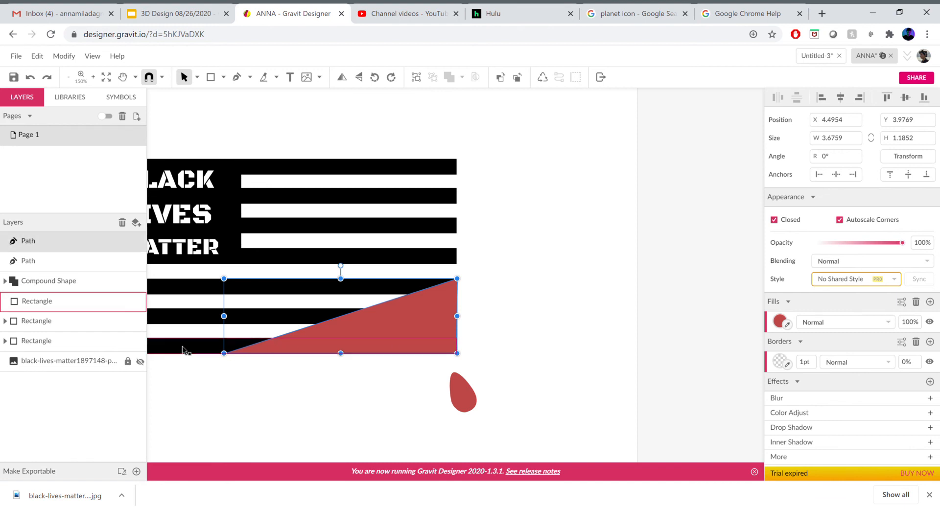
left_click(187, 349, "shift")
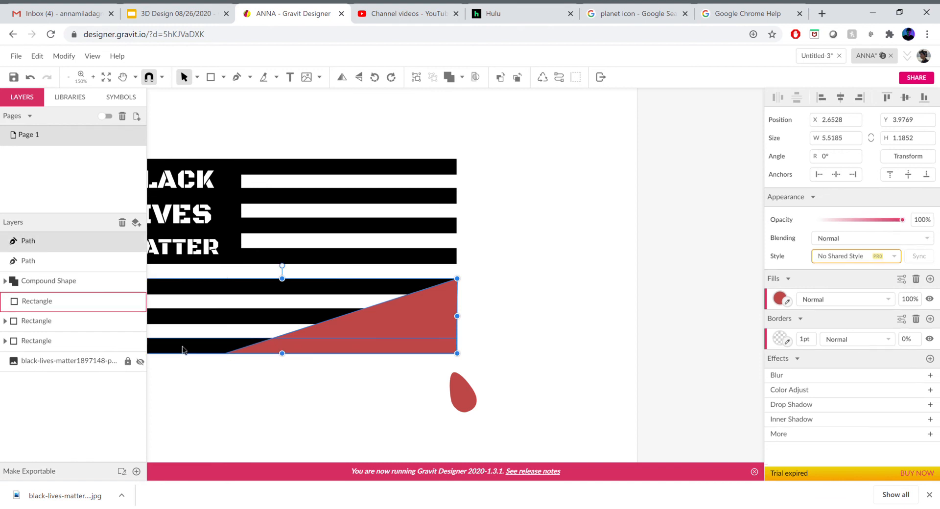
left_click(476, 78)
left_click(514, 312)
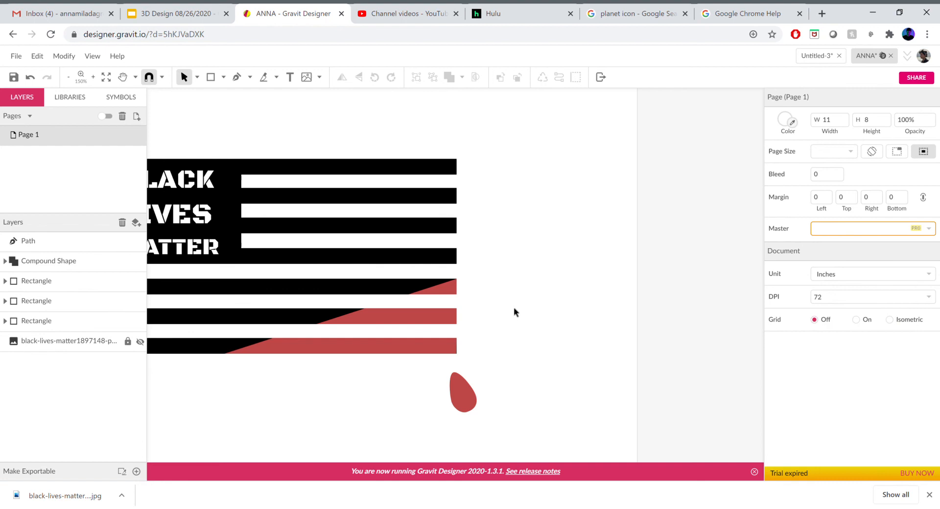
scroll(514, 307, "left", 1)
scroll(513, 307, "up", 2)
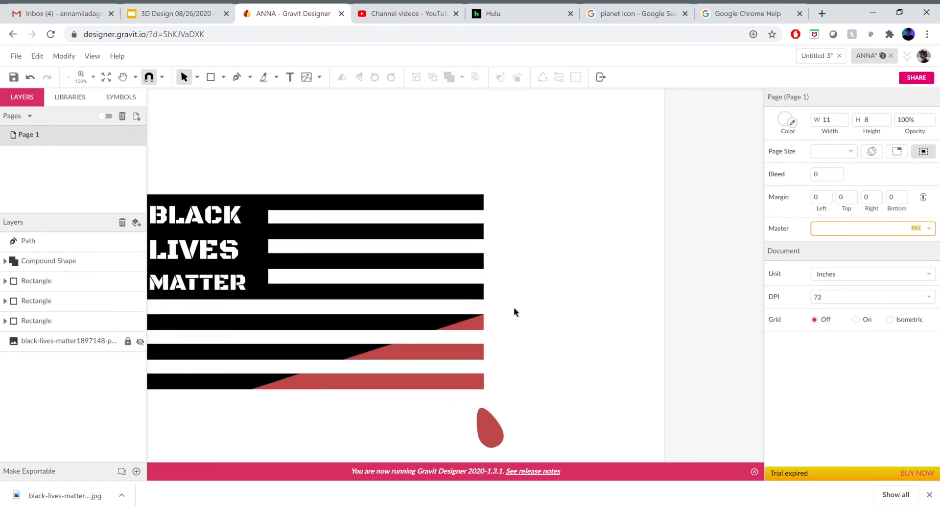
scroll(513, 307, "up", 1)
scroll(514, 307, "left", 1)
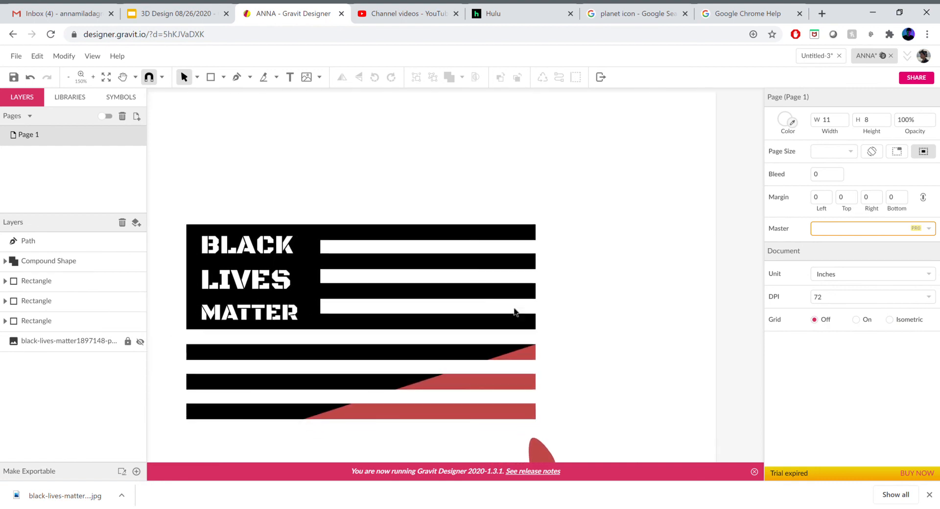
scroll(514, 312, "down", 1)
scroll(514, 312, "right", 1)
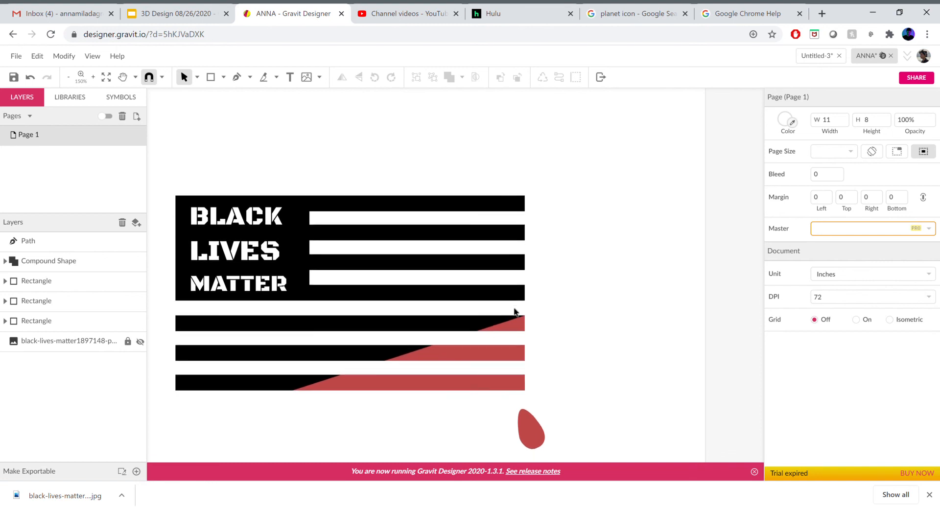
scroll(514, 312, "up", 1)
scroll(515, 312, "left", 1)
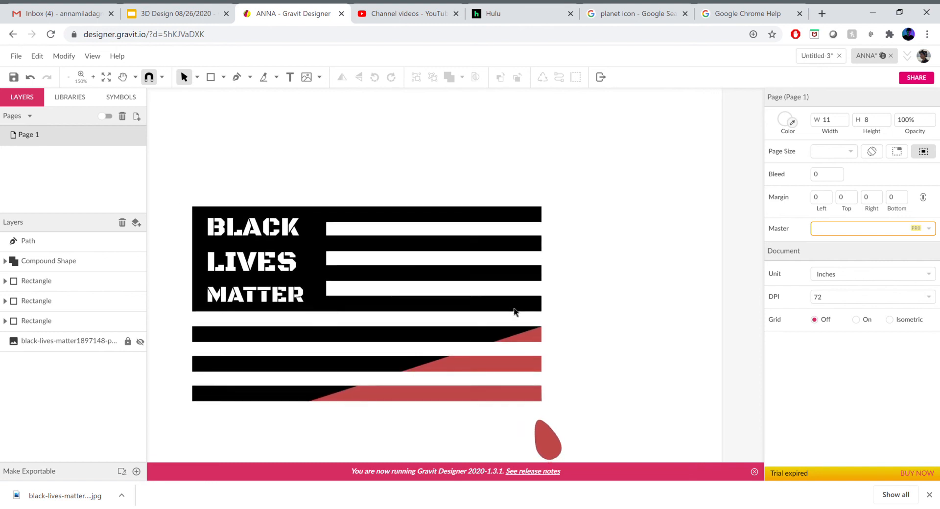
scroll(515, 312, "right", 2)
scroll(515, 312, "down", 1)
key("h")
left_click_drag(269, 158, 374, 146)
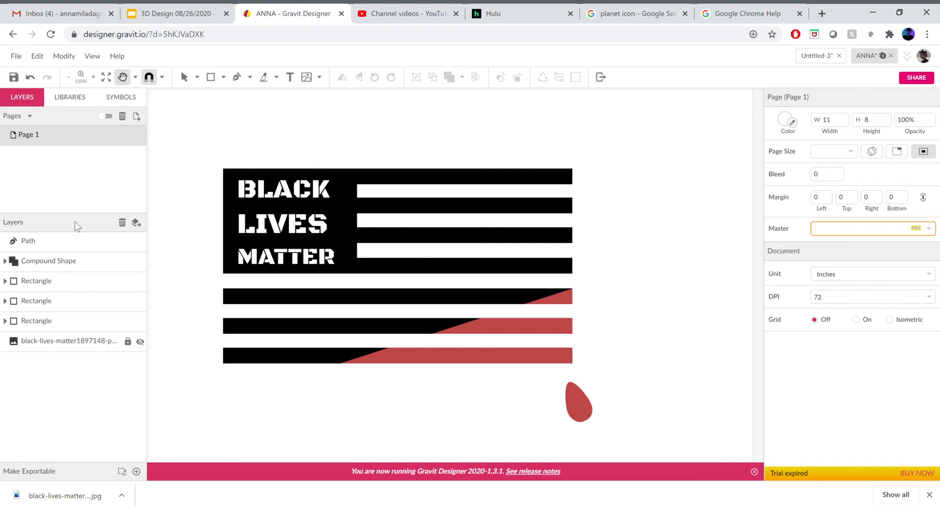
- Group the red drop, the compound flag shape and the three clipped stripes, leaving out the reference image
left_click(34, 241)
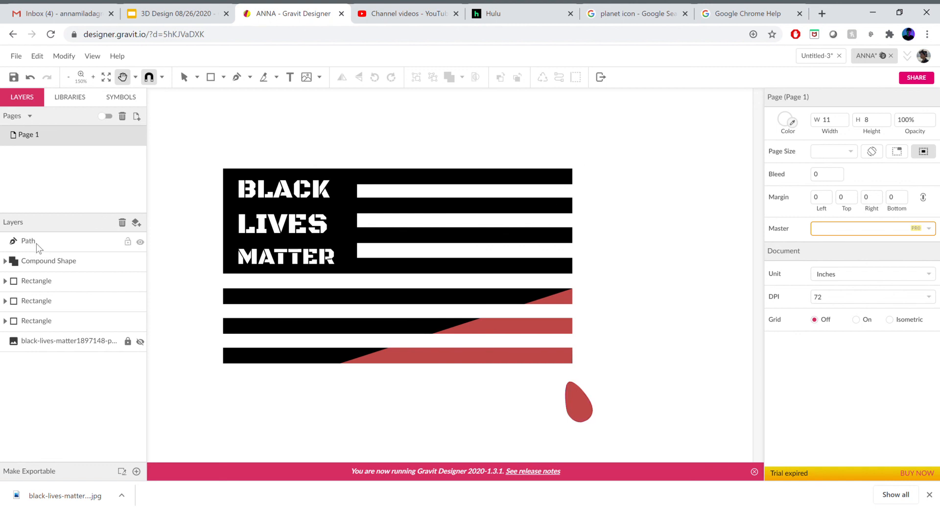
left_click(37, 322, "shift")
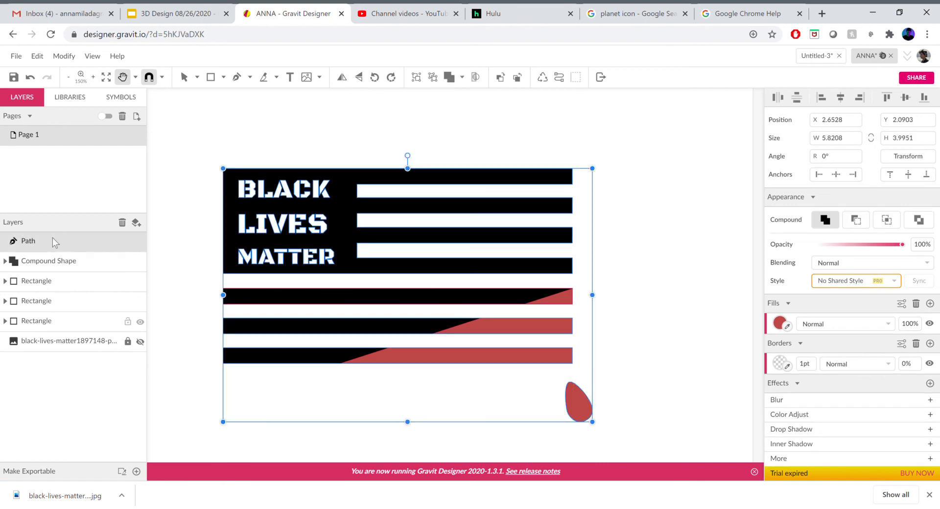
left_click(39, 322)
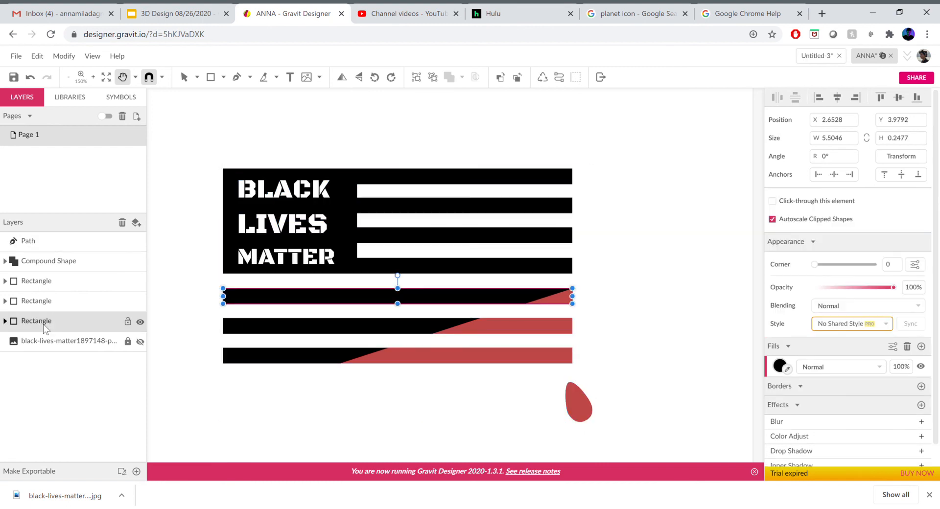
left_click(39, 242, "shift")
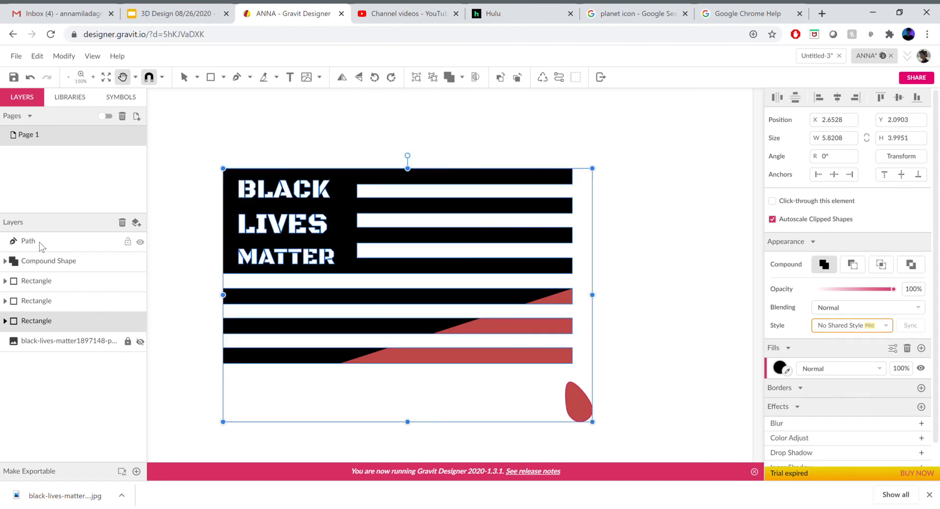
left_click(33, 302, "shift")
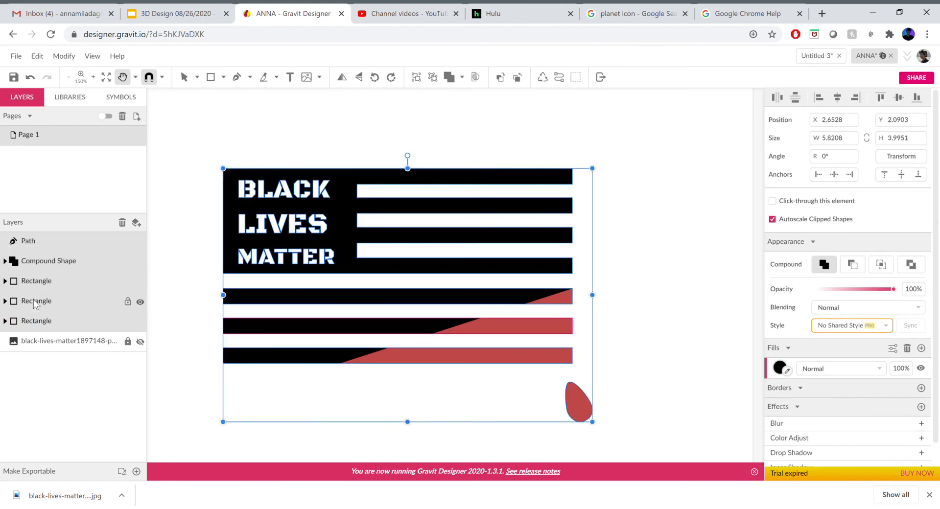
right_click(34, 302)
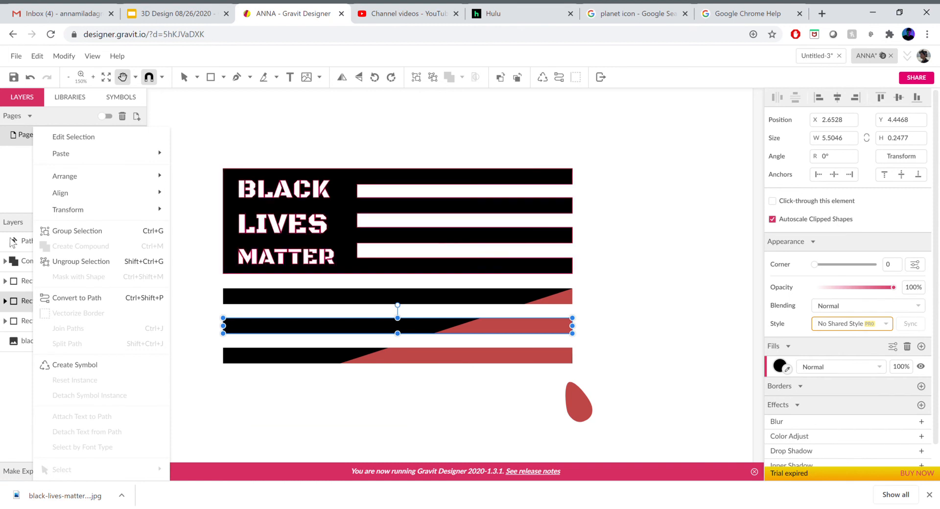
left_click(22, 242)
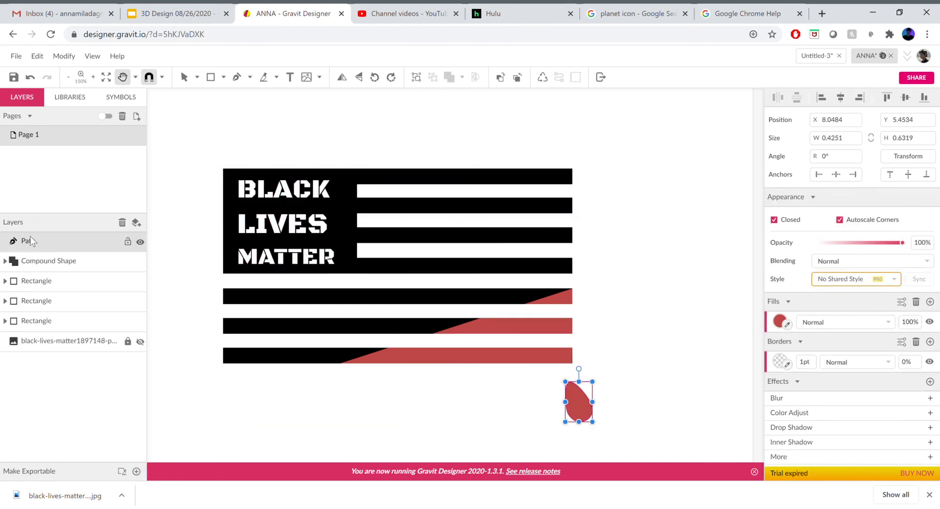
left_click(33, 321, "shift")
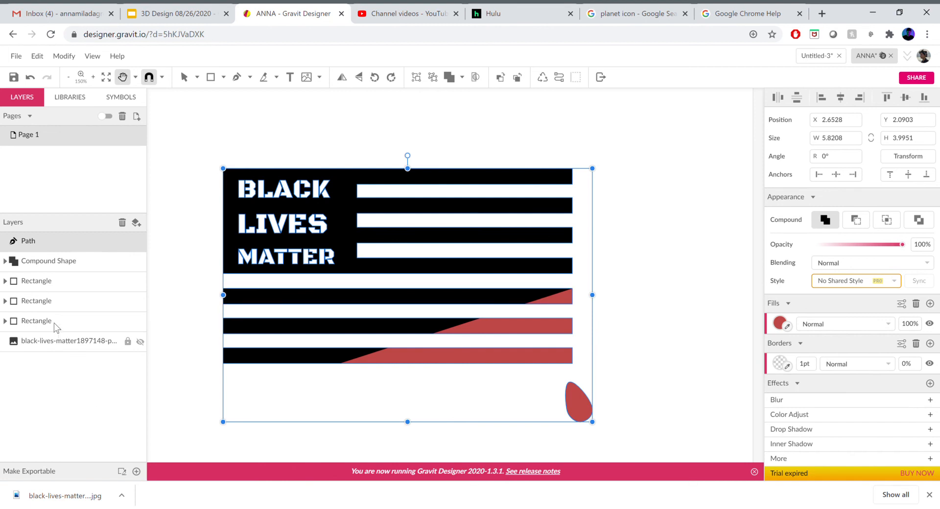
left_click(54, 323, "shift")
right_click(54, 322)
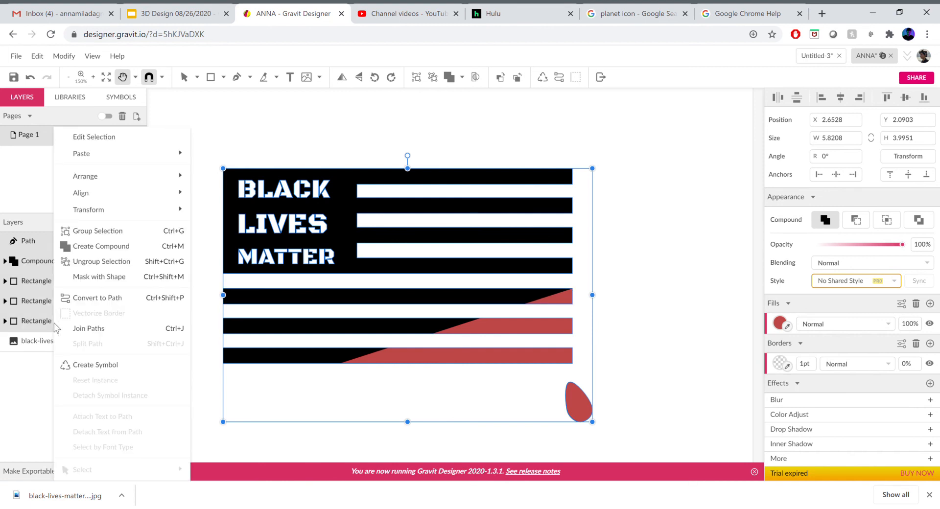
left_click(130, 230)
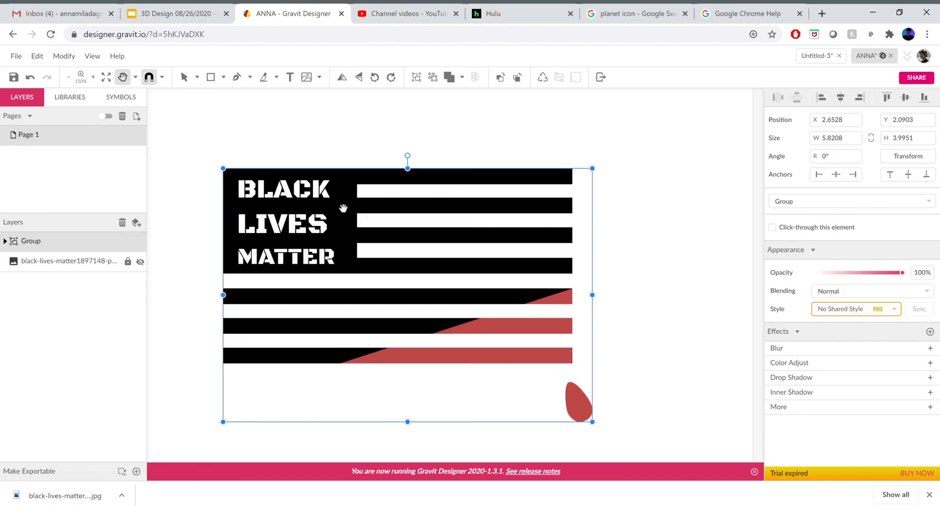
- Move the grouped flag artwork into the upper-left area of the page
key("ctrl+minus")
key("ctrl+minus")
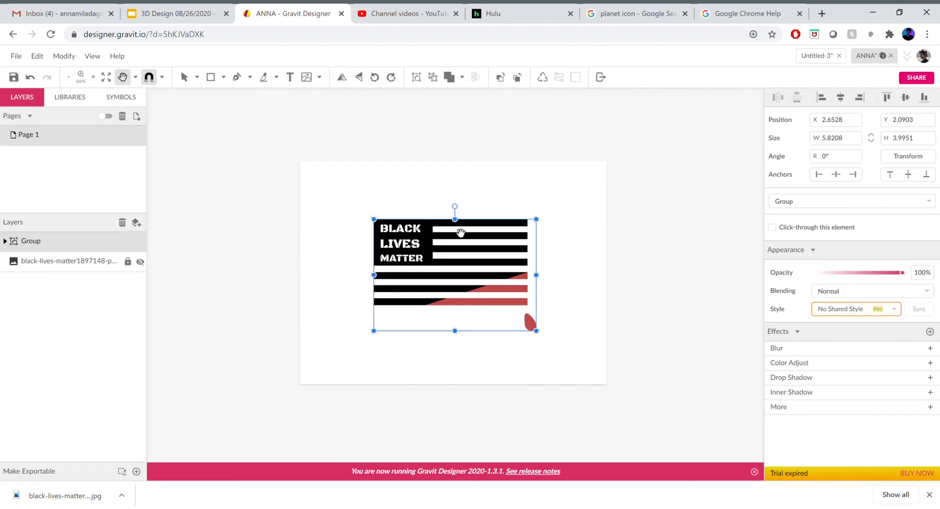
left_click(183, 82)
left_click_drag(414, 247, 366, 198)
left_click(534, 225)
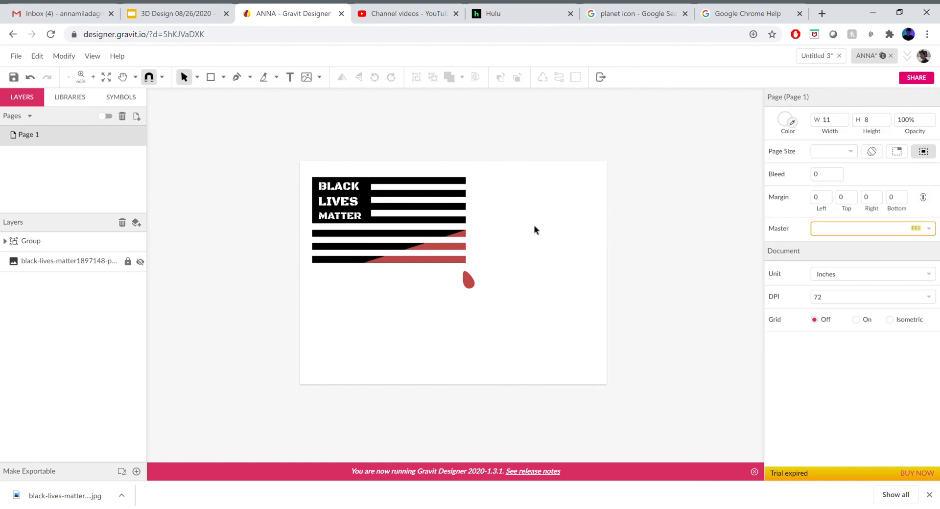
- Make the hidden black-lives-matter reference image visible and unlock it
left_click(140, 261)
left_click_drag(527, 245, 577, 255)
left_click(128, 261)
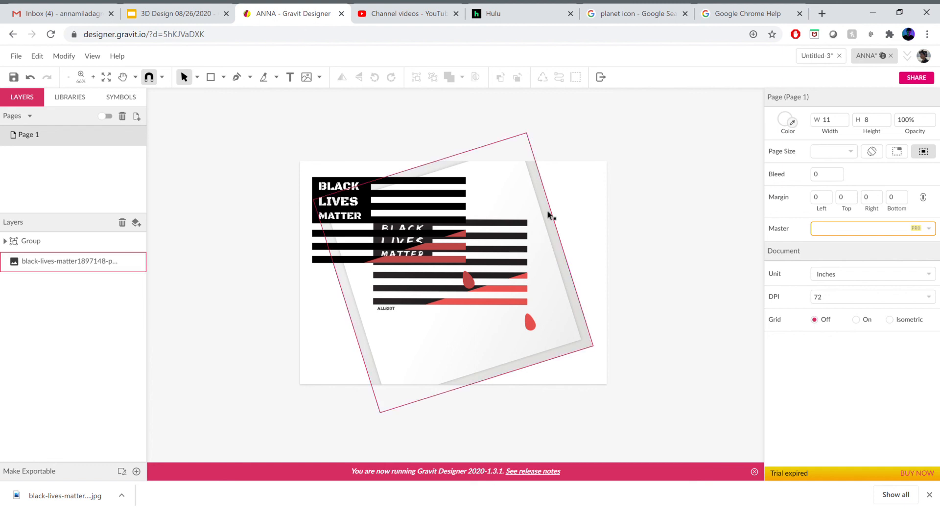
- Scale down the reference image and move it to the page's lower-right area beside the flag artwork
left_click(533, 131)
left_click_drag(528, 136, 472, 248)
left_click_drag(420, 324, 529, 300)
left_click(660, 266)
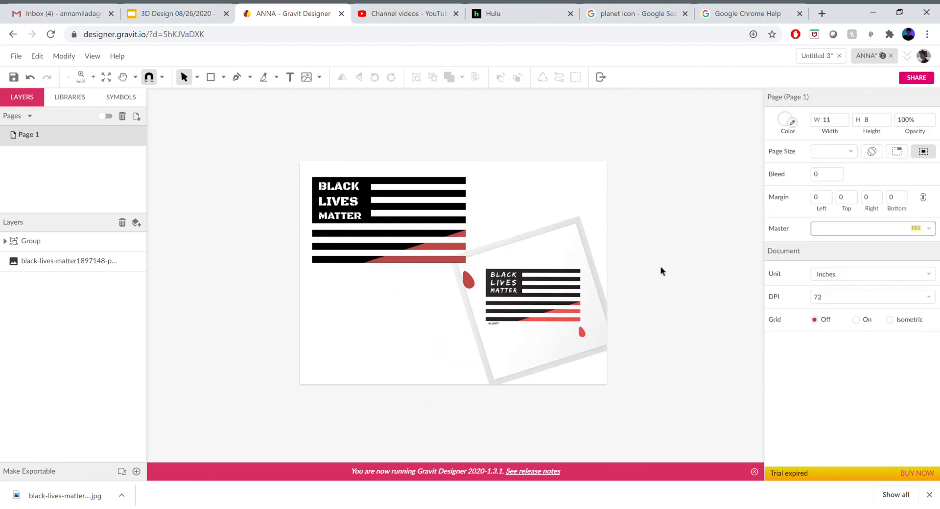